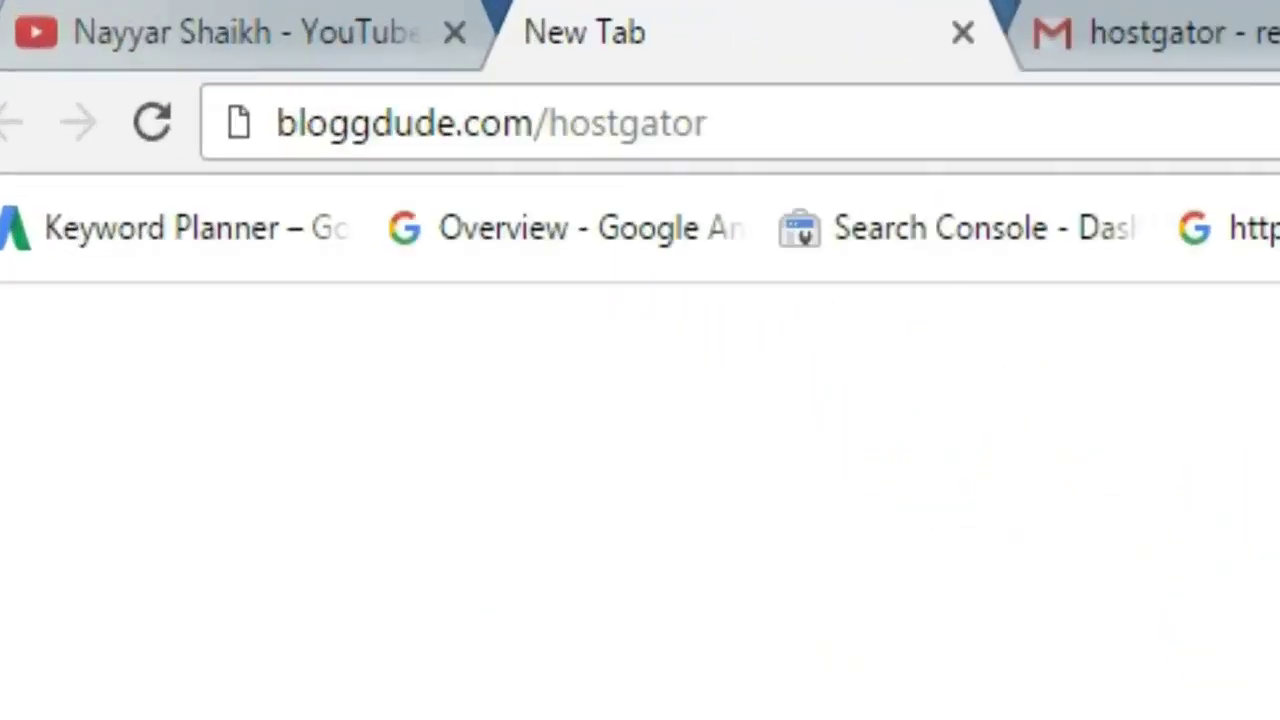
- Load the HostGator web hosting page, scroll to the plan prices, and start signing up for Baby
left_click(757, 124)
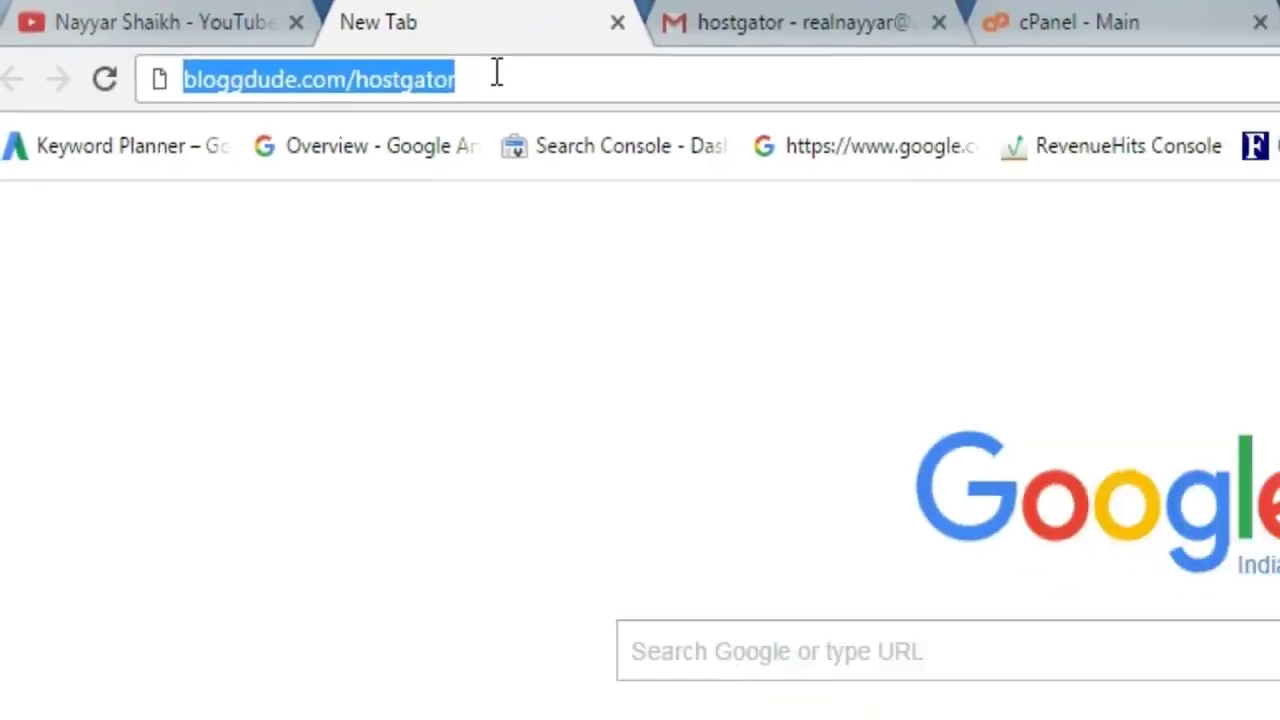
key("Return")
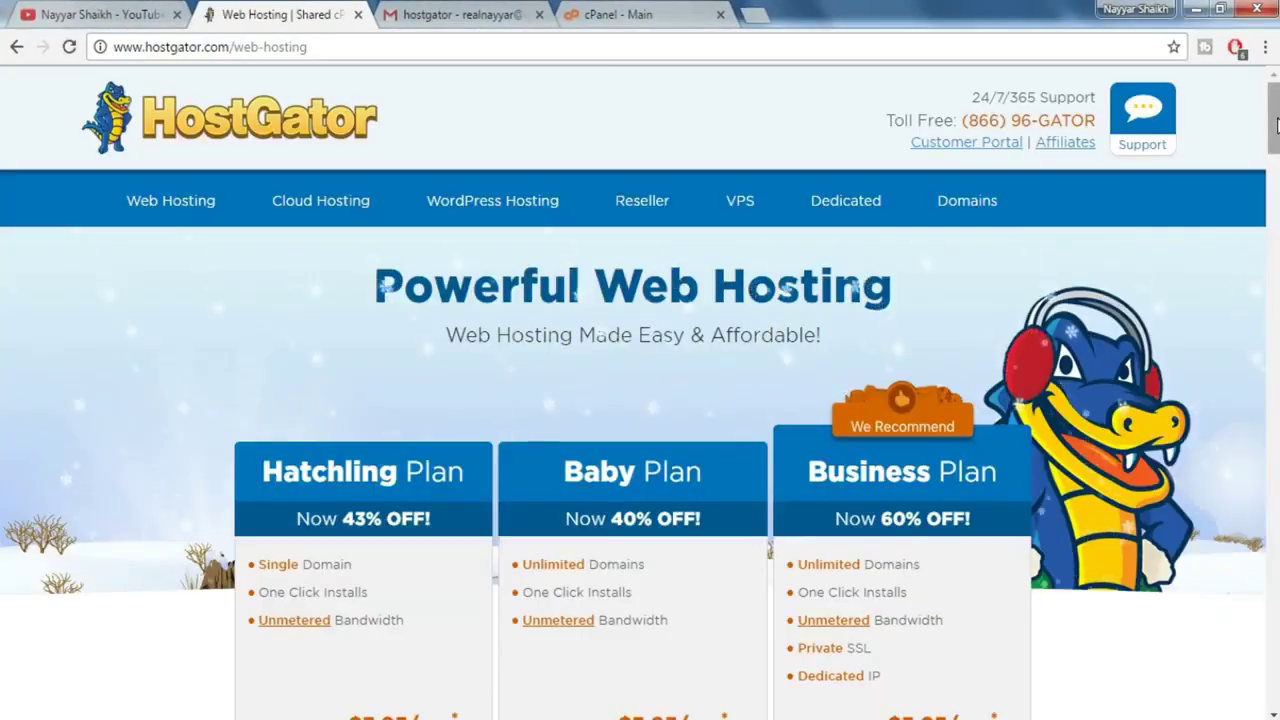
left_click_drag(1275, 120, 1275, 160)
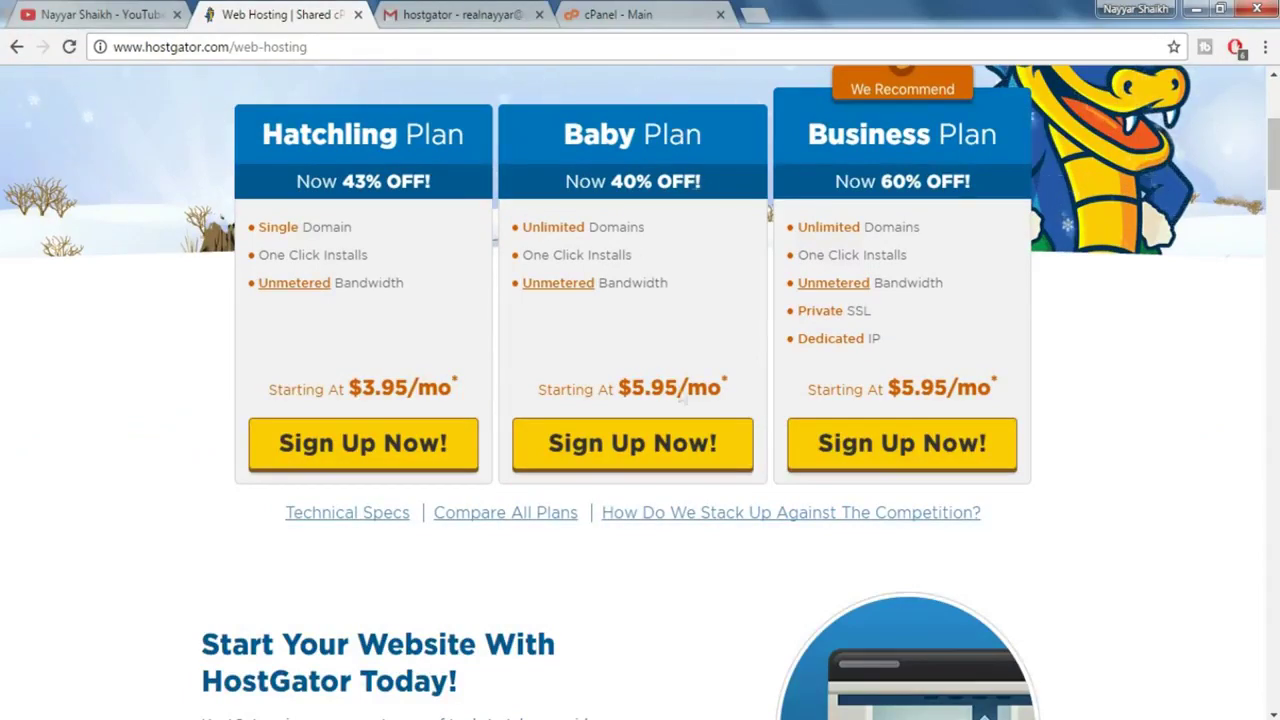
left_click(650, 458)
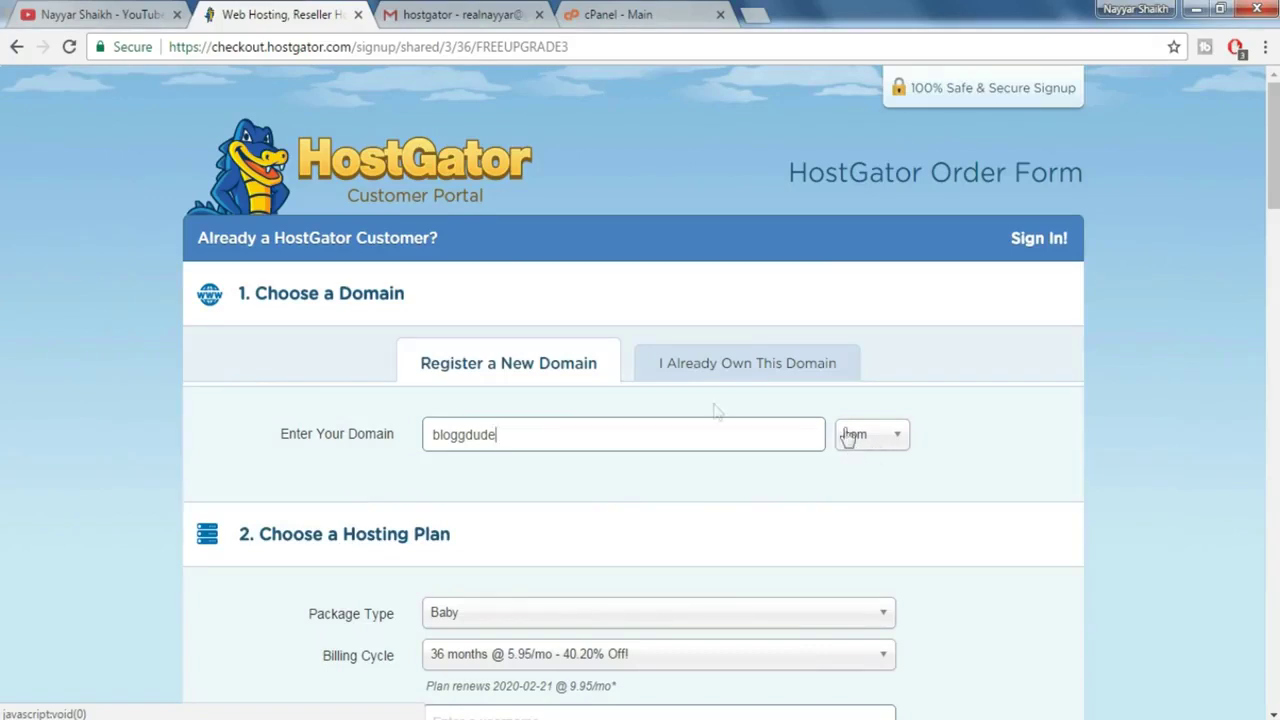
- Mark the domain as already owned and choose the 12-month billing cycle
left_click(745, 368)
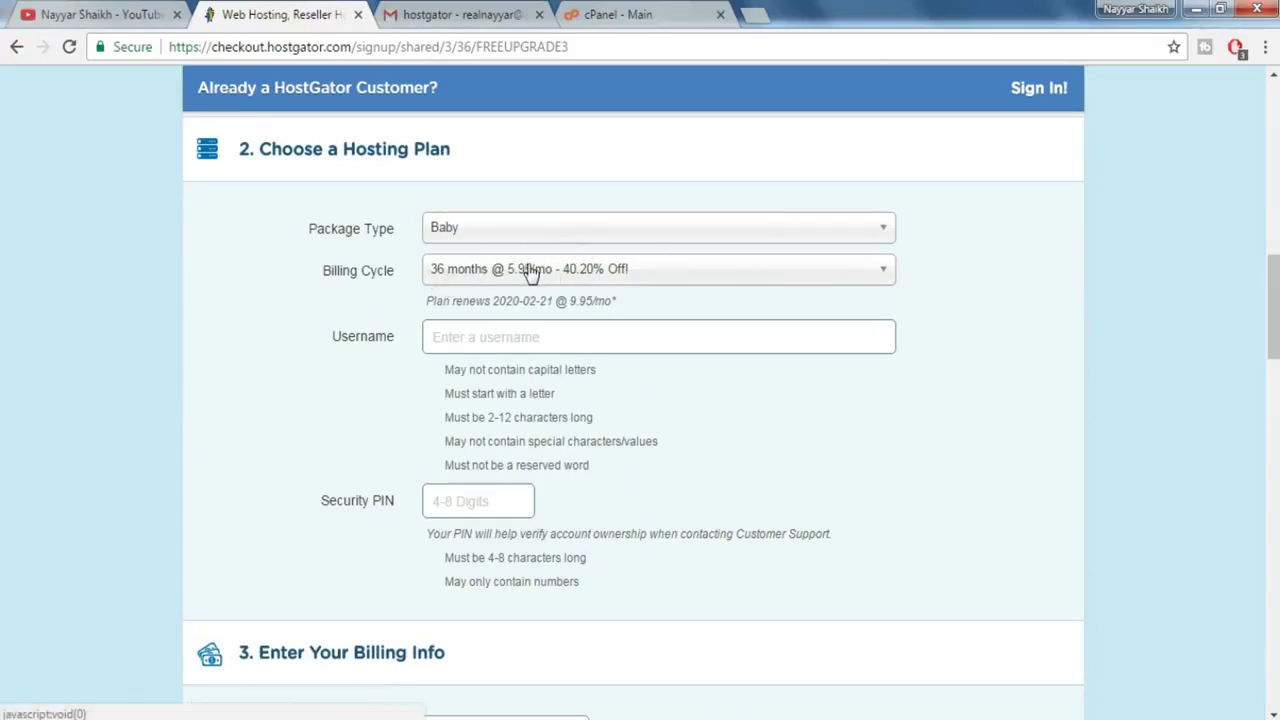
left_click(531, 274)
left_click(503, 369)
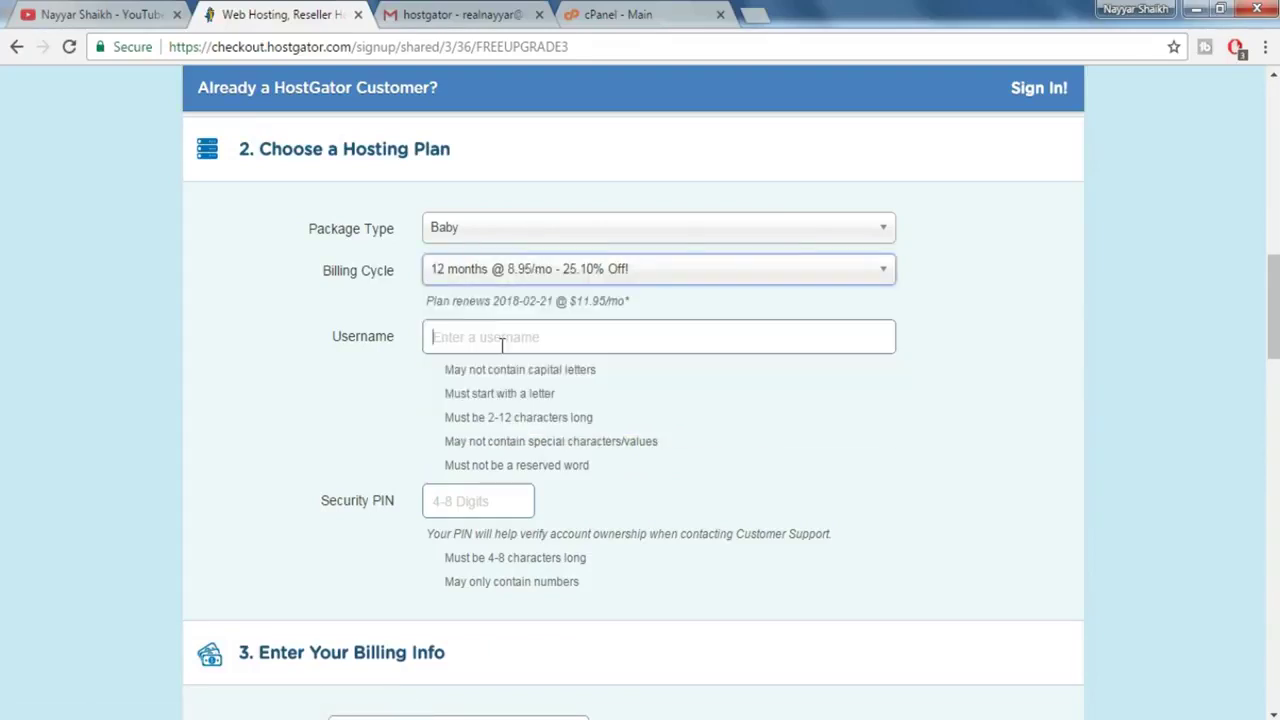
- Enter the hosting account username and a security PIN
type("nayyar")
left_click(478, 500)
type("1")
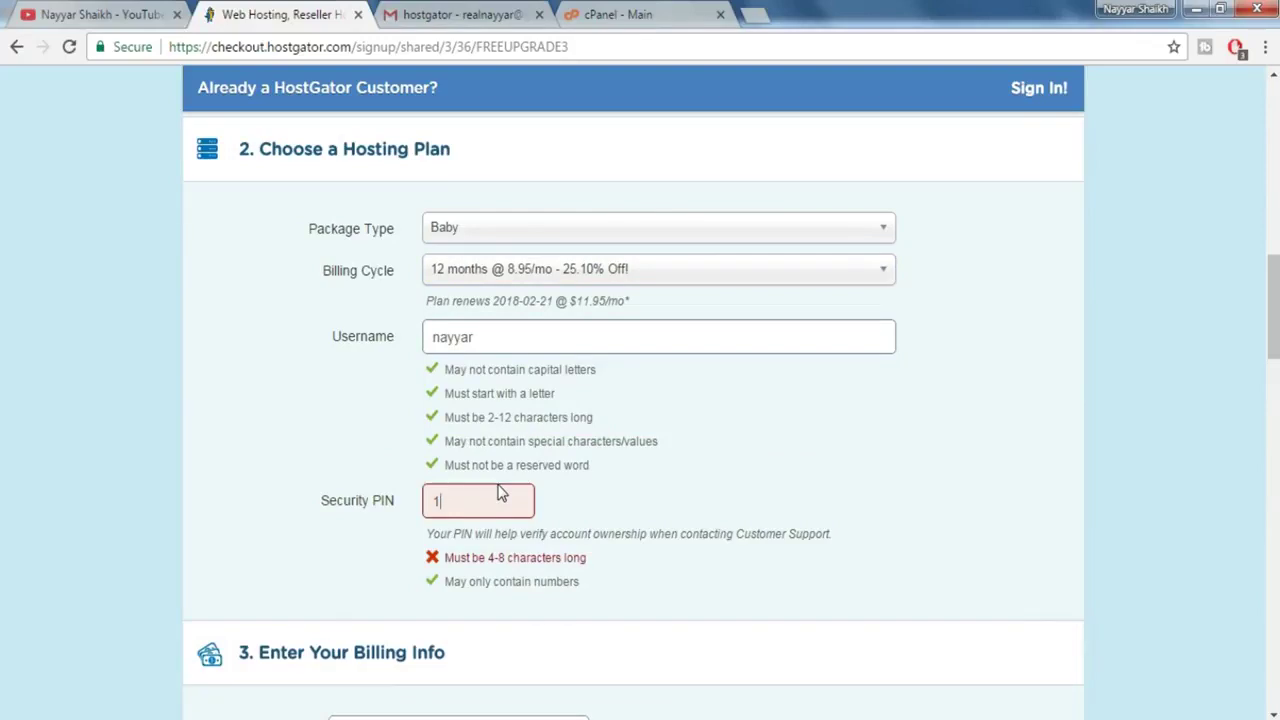
type("234")
left_click_drag(1276, 298, 1278, 375)
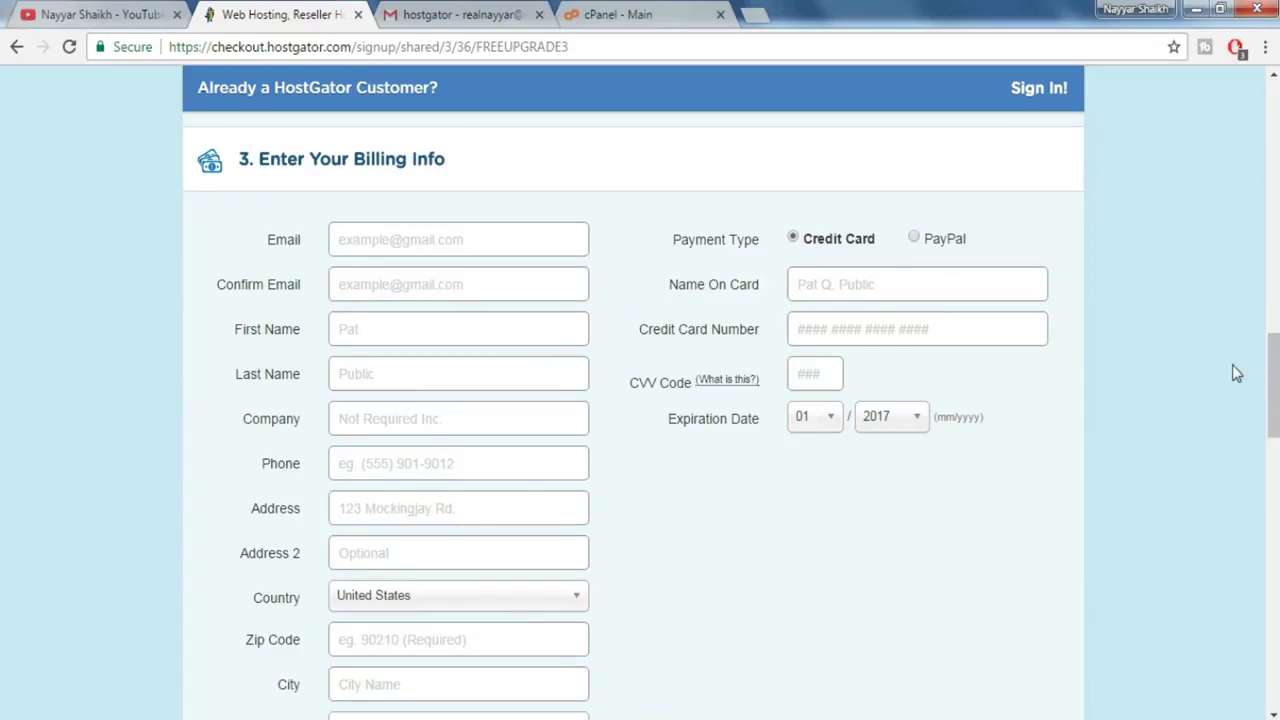
left_click(828, 284)
left_click(914, 240)
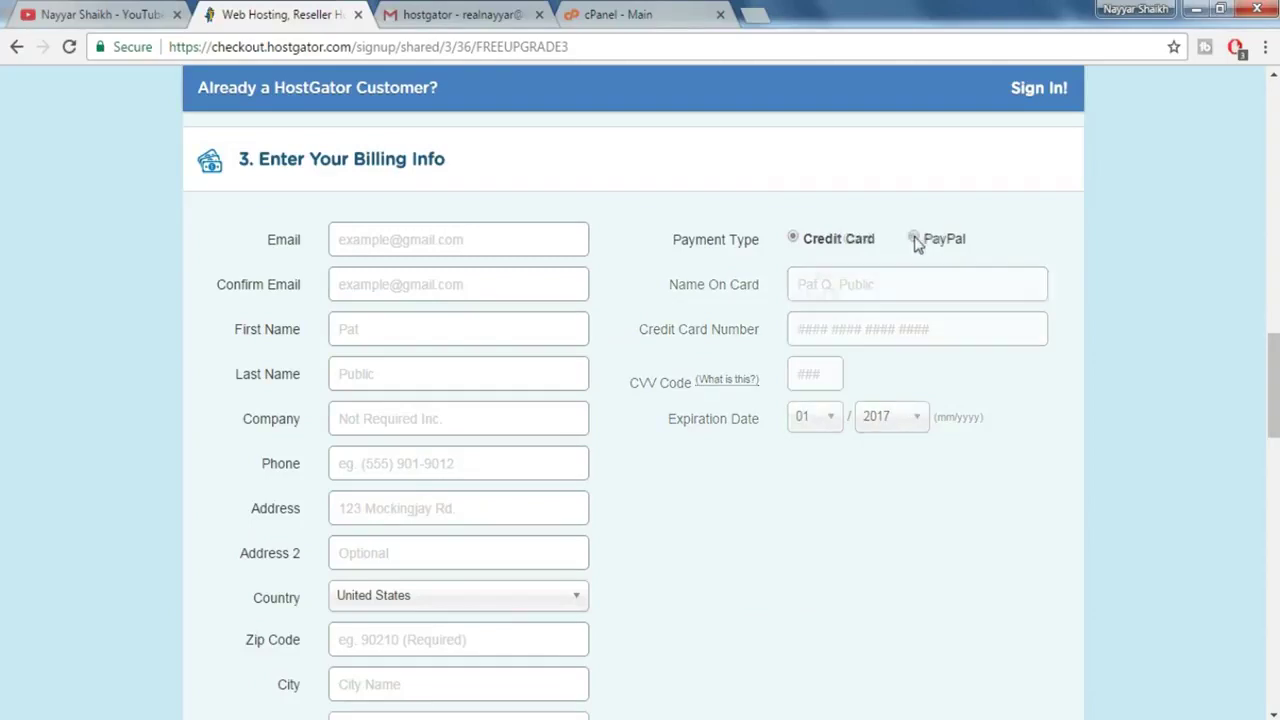
left_click(792, 240)
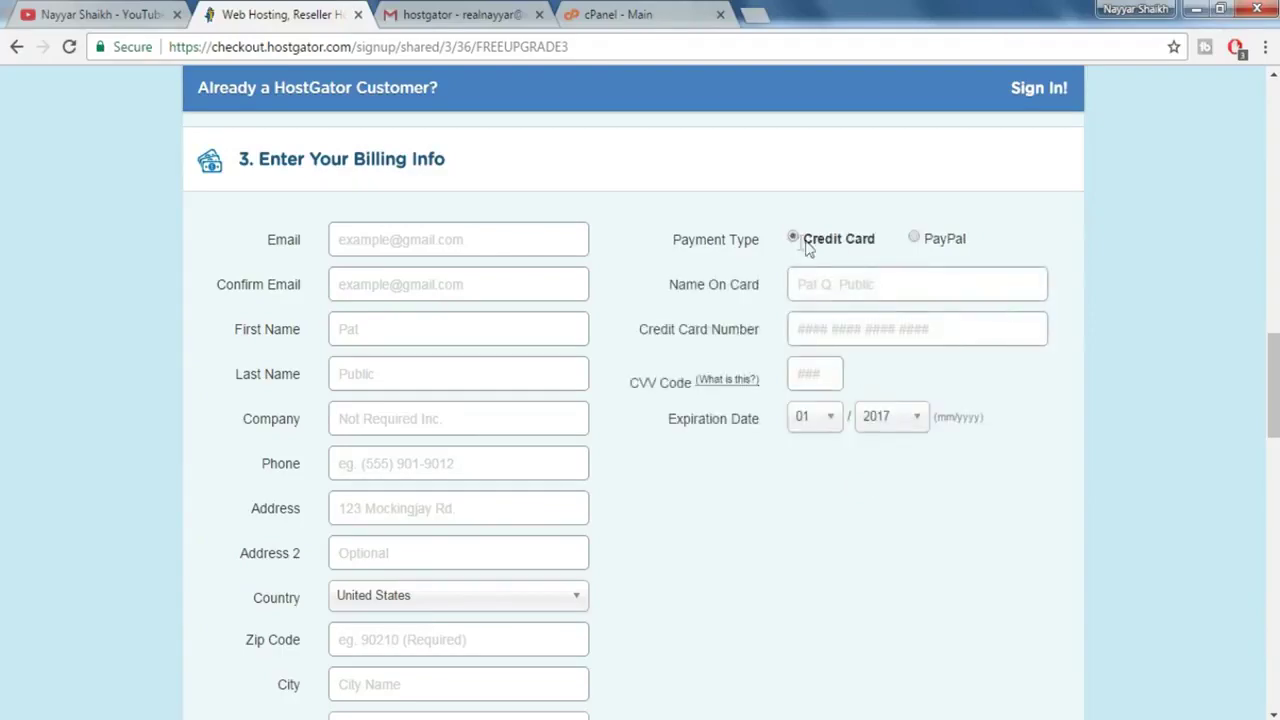
- Remove the HackAlert and Site Backup add-ons from the order
scroll(873, 312, "down", 7)
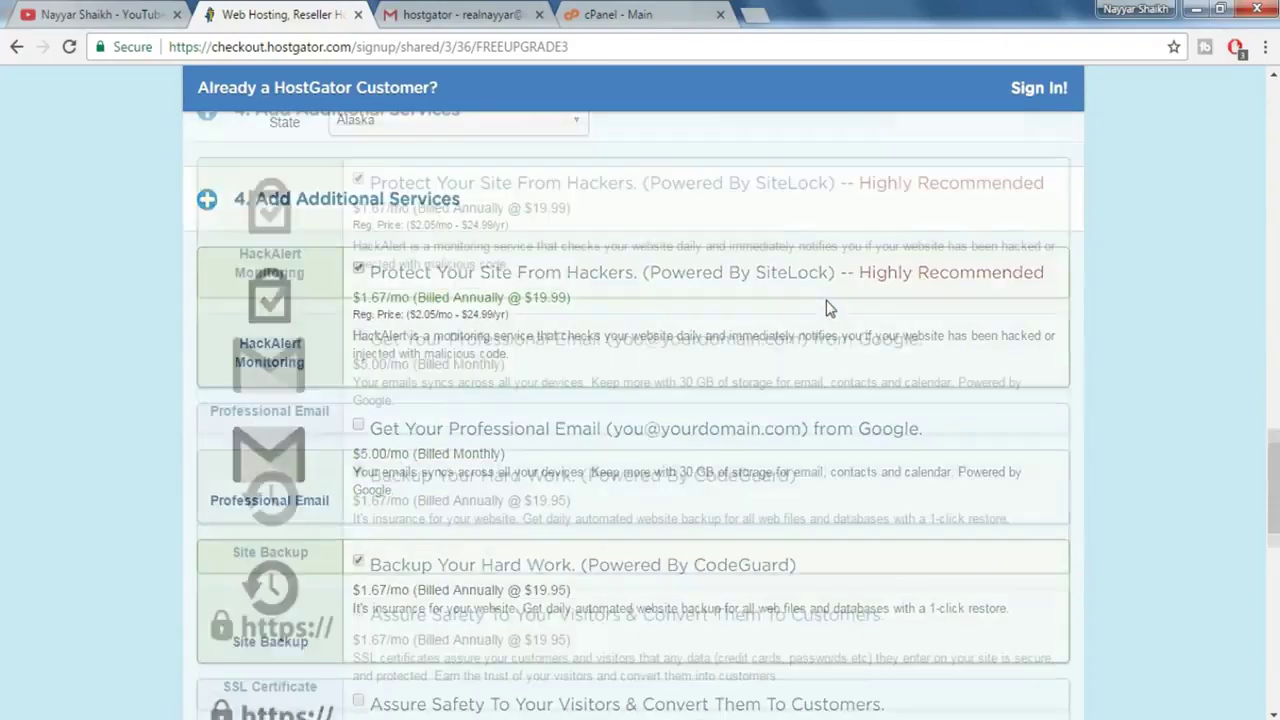
scroll(505, 383, "up", 1)
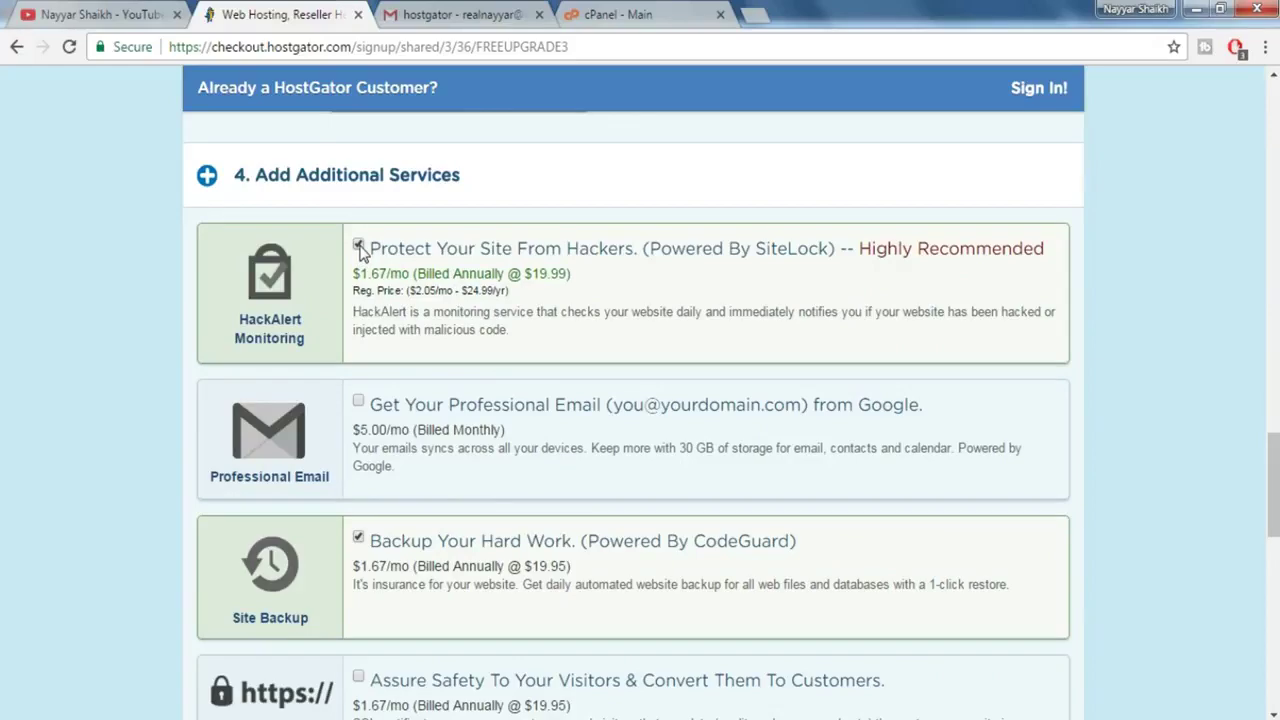
left_click(358, 246)
left_click(358, 537)
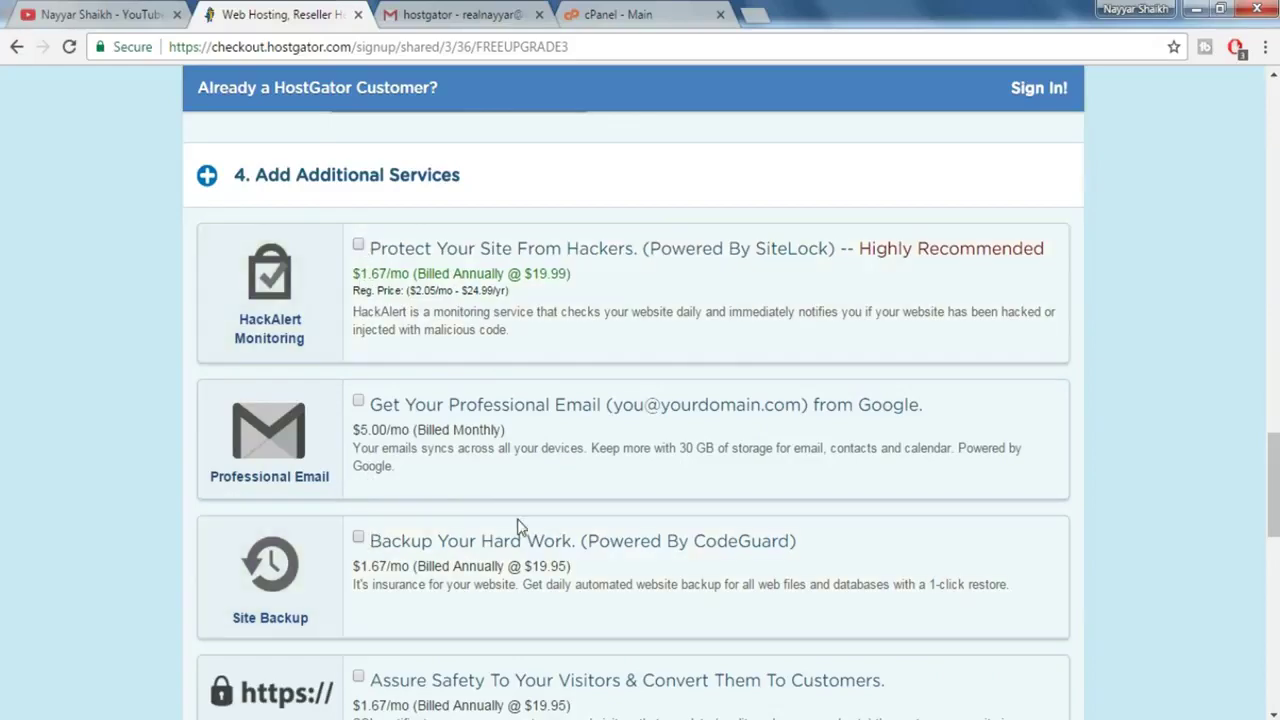
- Replace the FREEUPGRADE3 coupon with WEBBDUDE45 and validate it
scroll(518, 527, "down", 4)
double_click(492, 405)
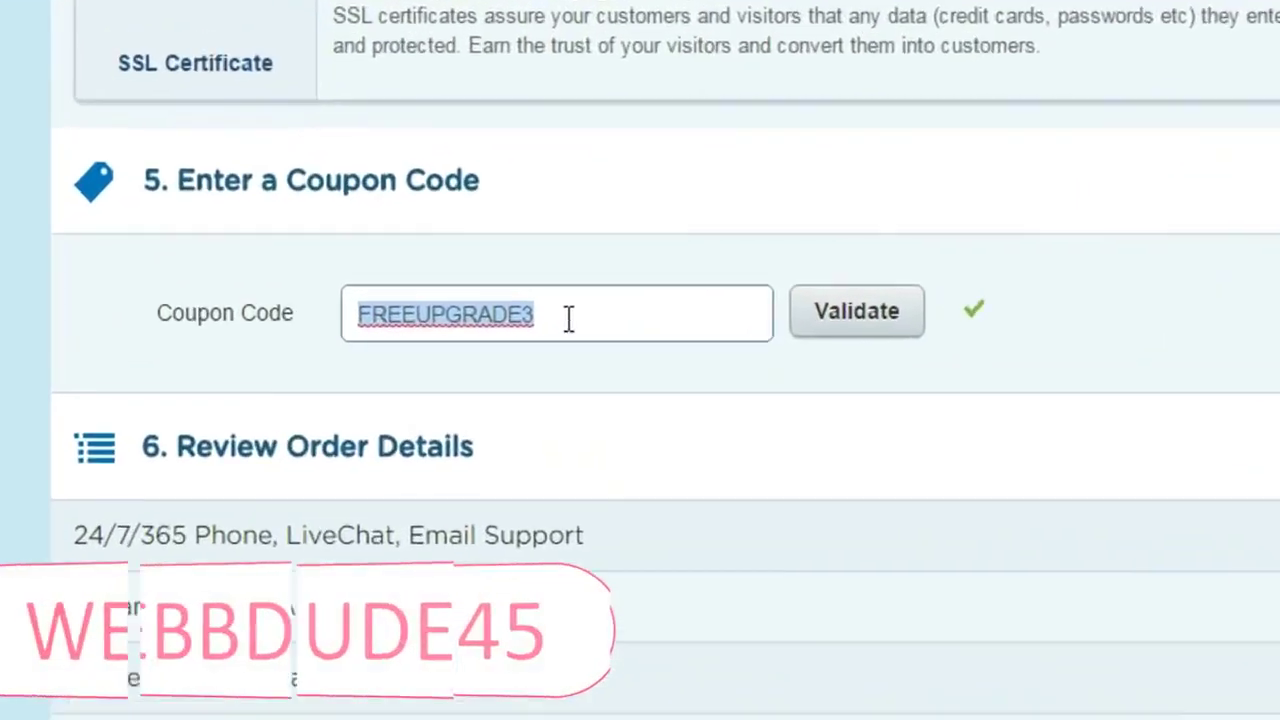
type("WEBBDUDE45")
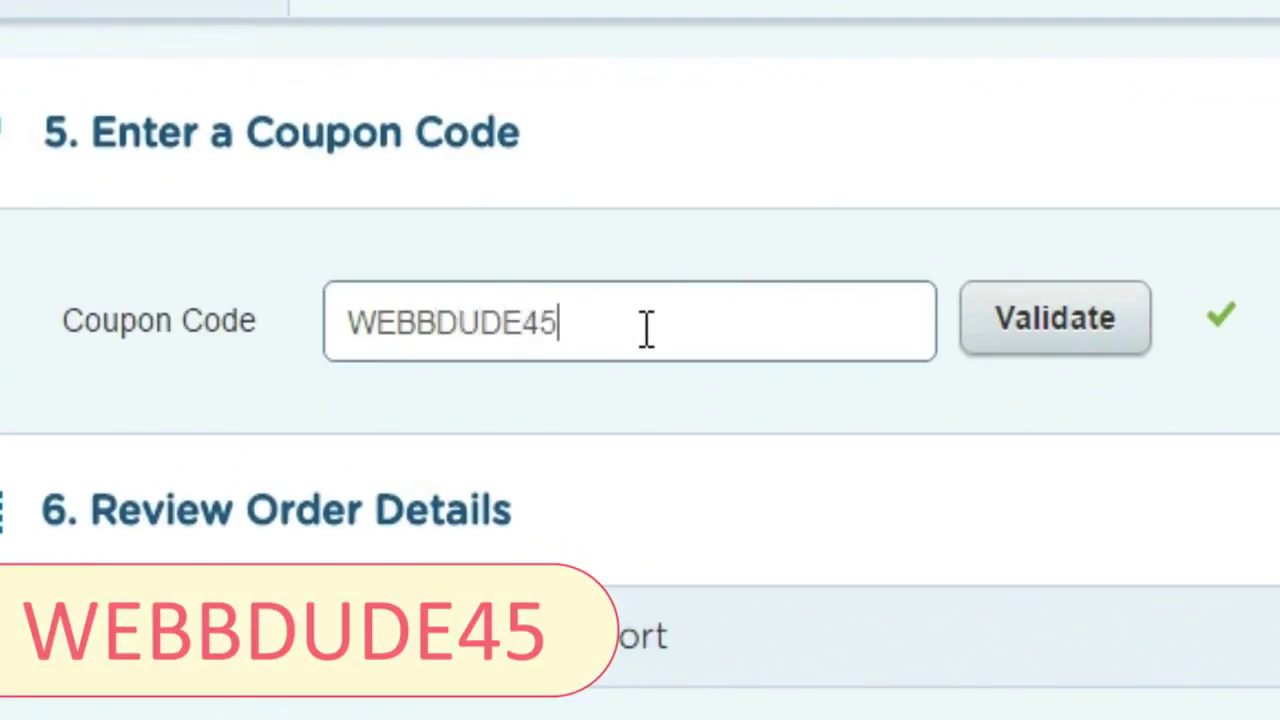
left_click(1052, 345)
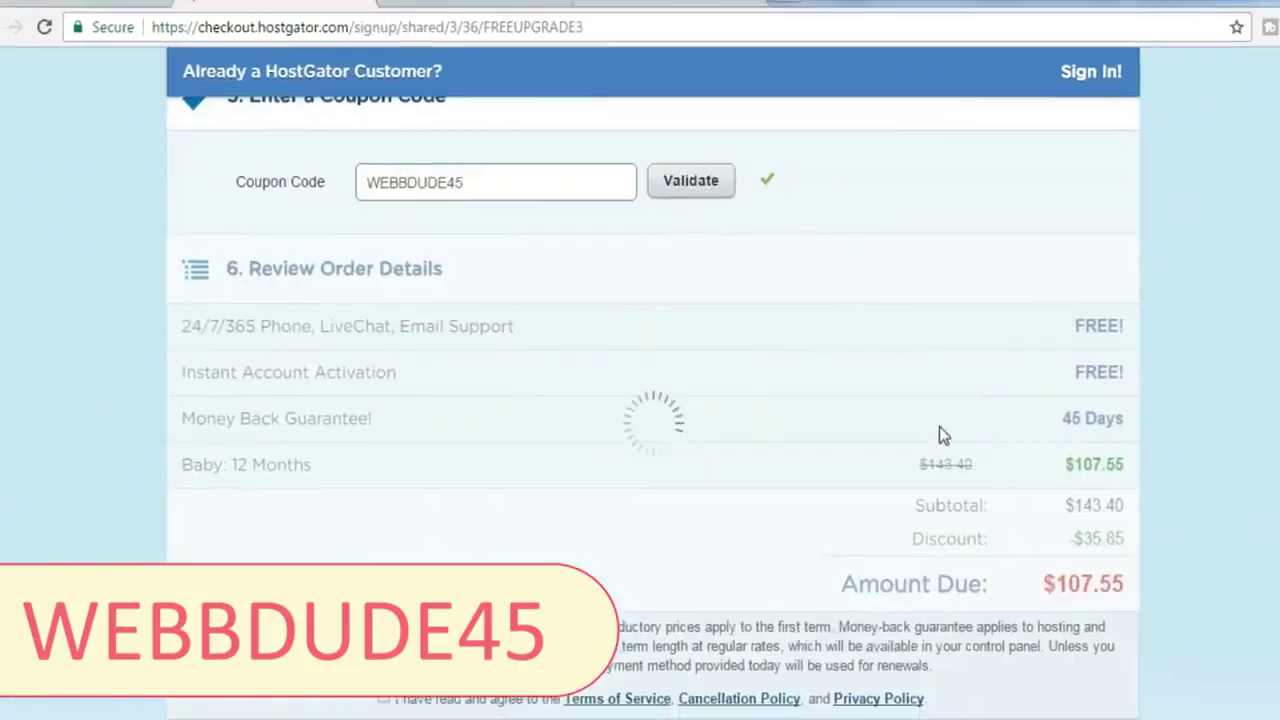
- Accept the terms of service and submit the hosting order
scroll(920, 428, "down", 1)
scroll(898, 425, "up", 1)
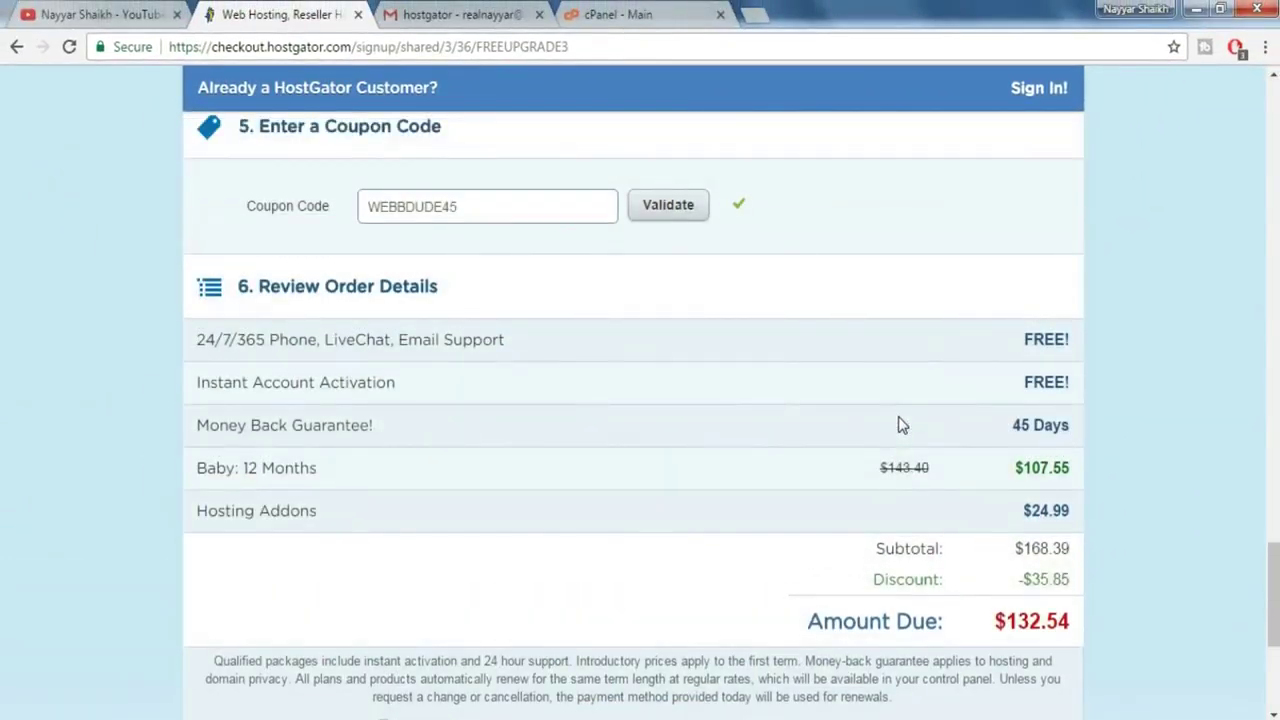
scroll(898, 425, "down", 3)
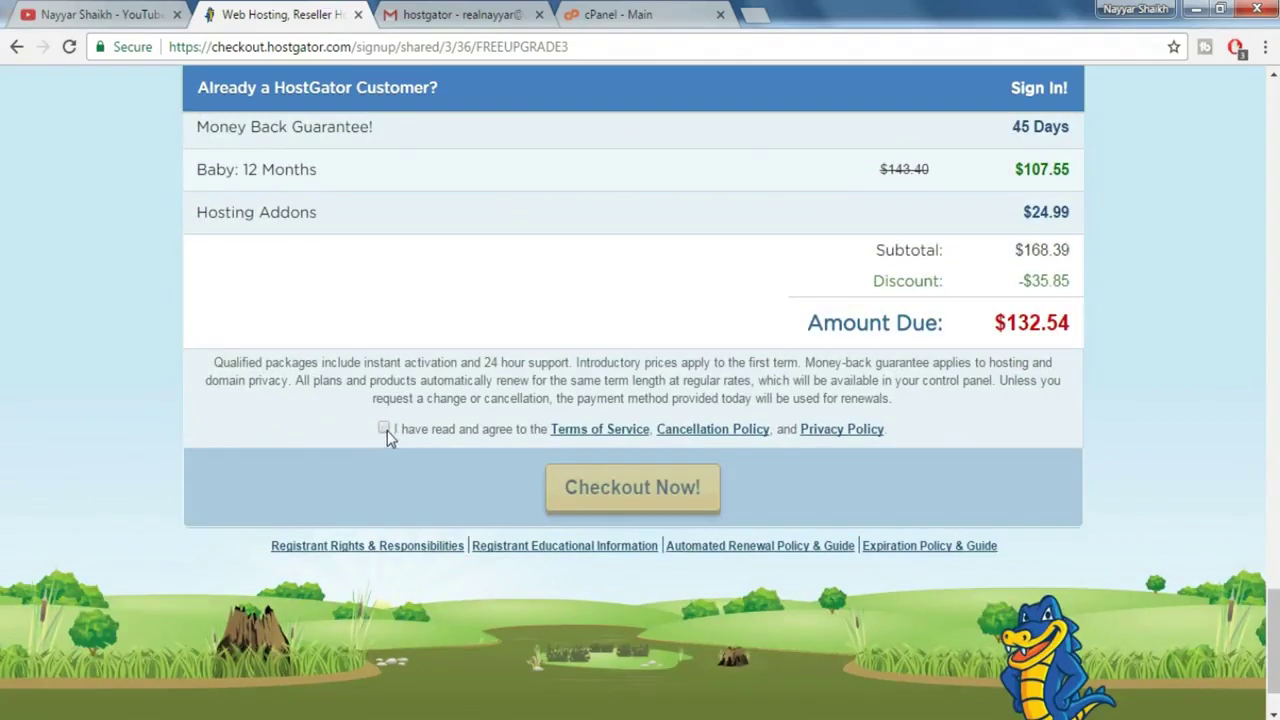
left_click(386, 430)
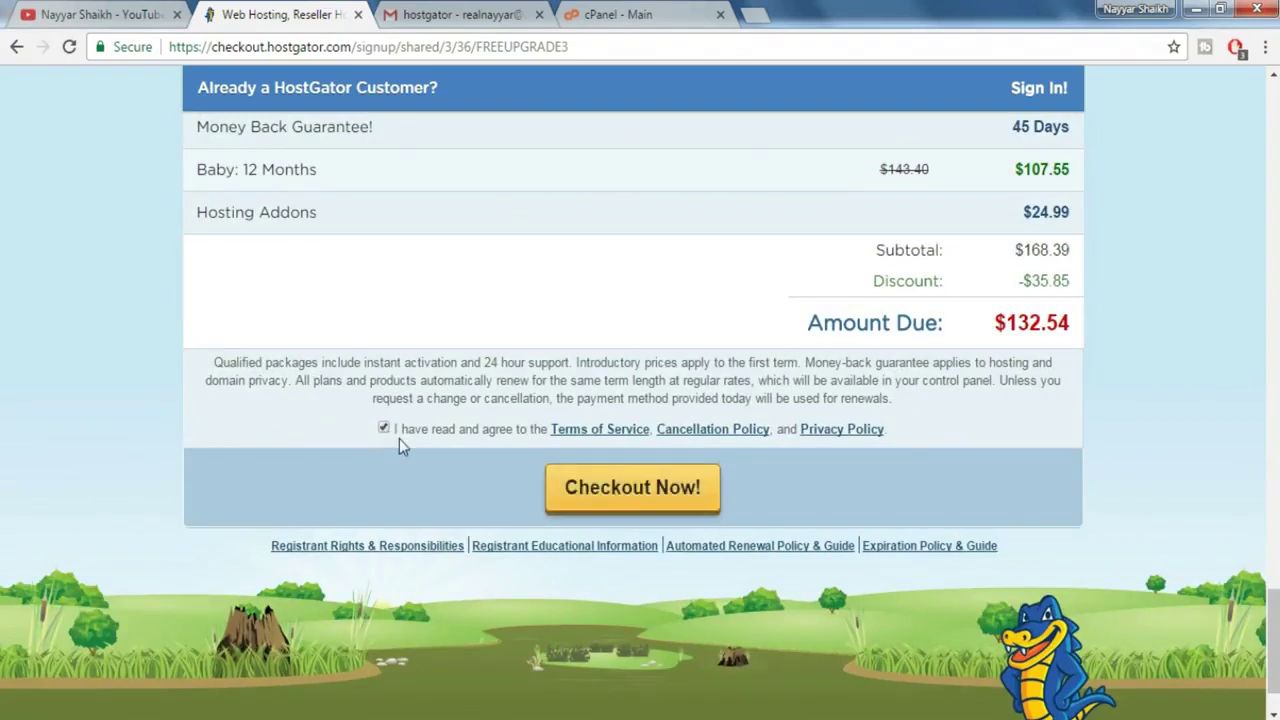
left_click(611, 498)
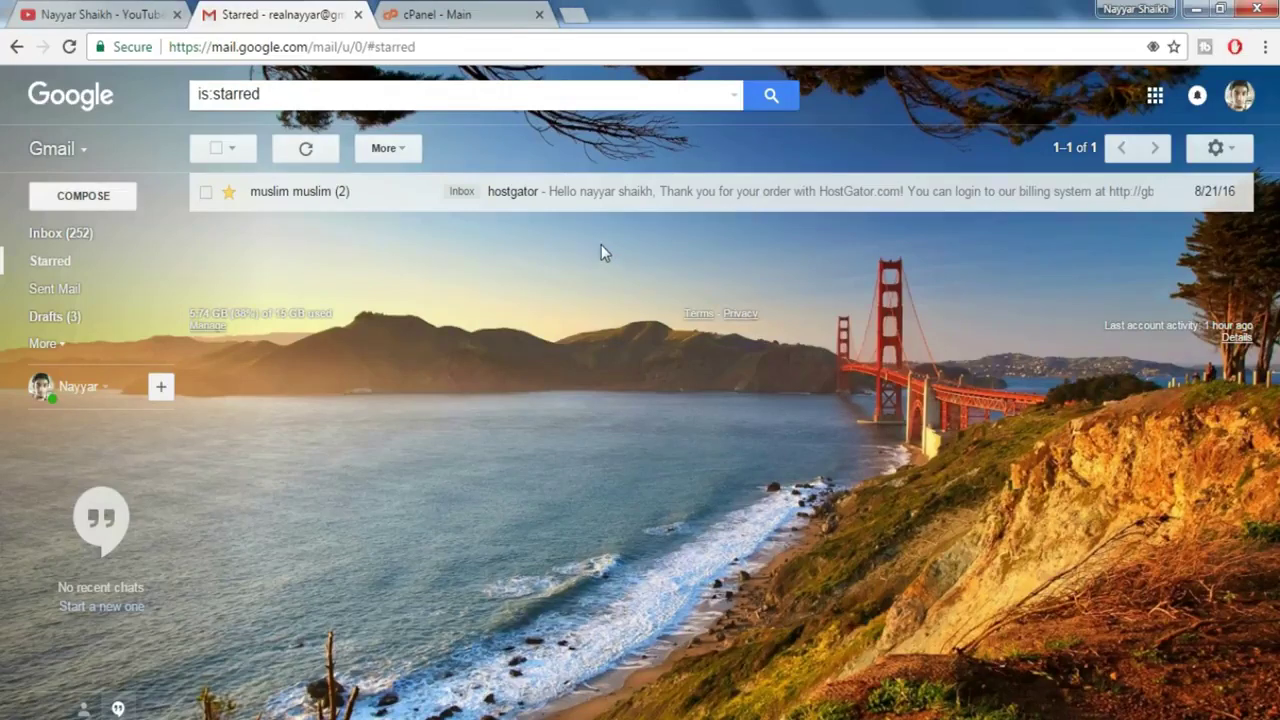
- Open the starred HostGator welcome email with the control panel details
key("Return")
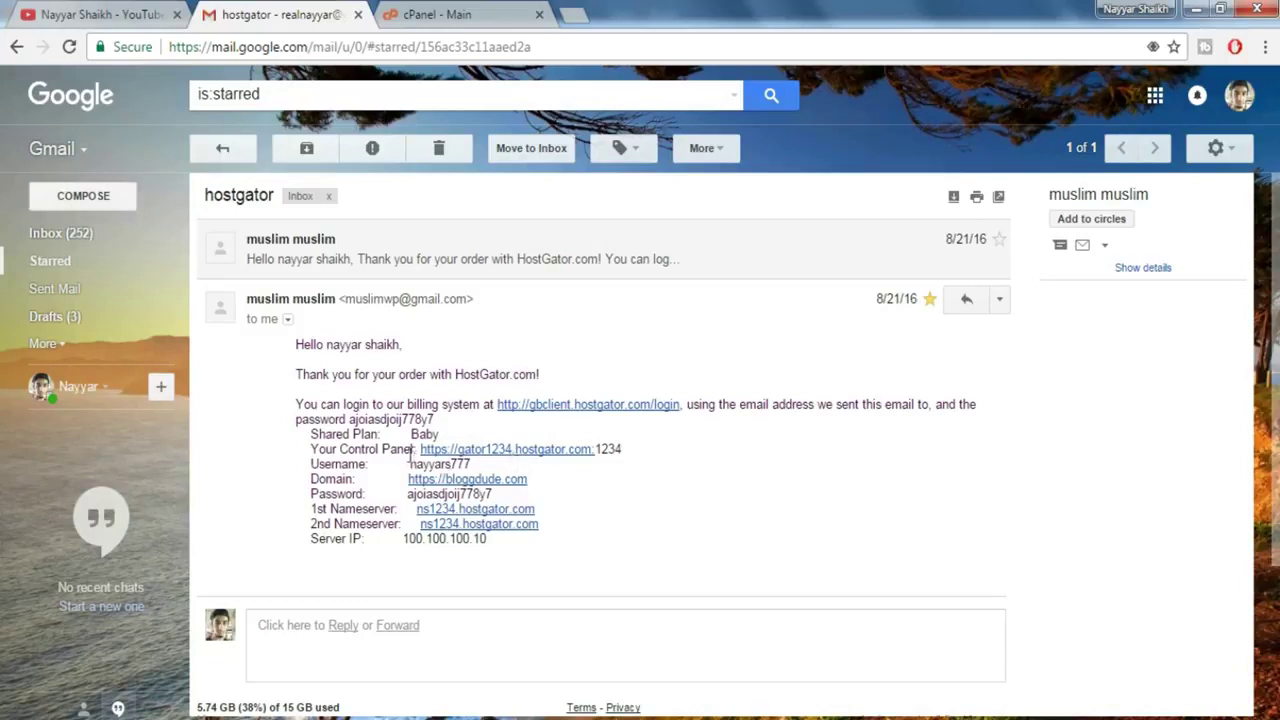
- Follow the email's Control Panel link and log in to cPanel
left_click(510, 457)
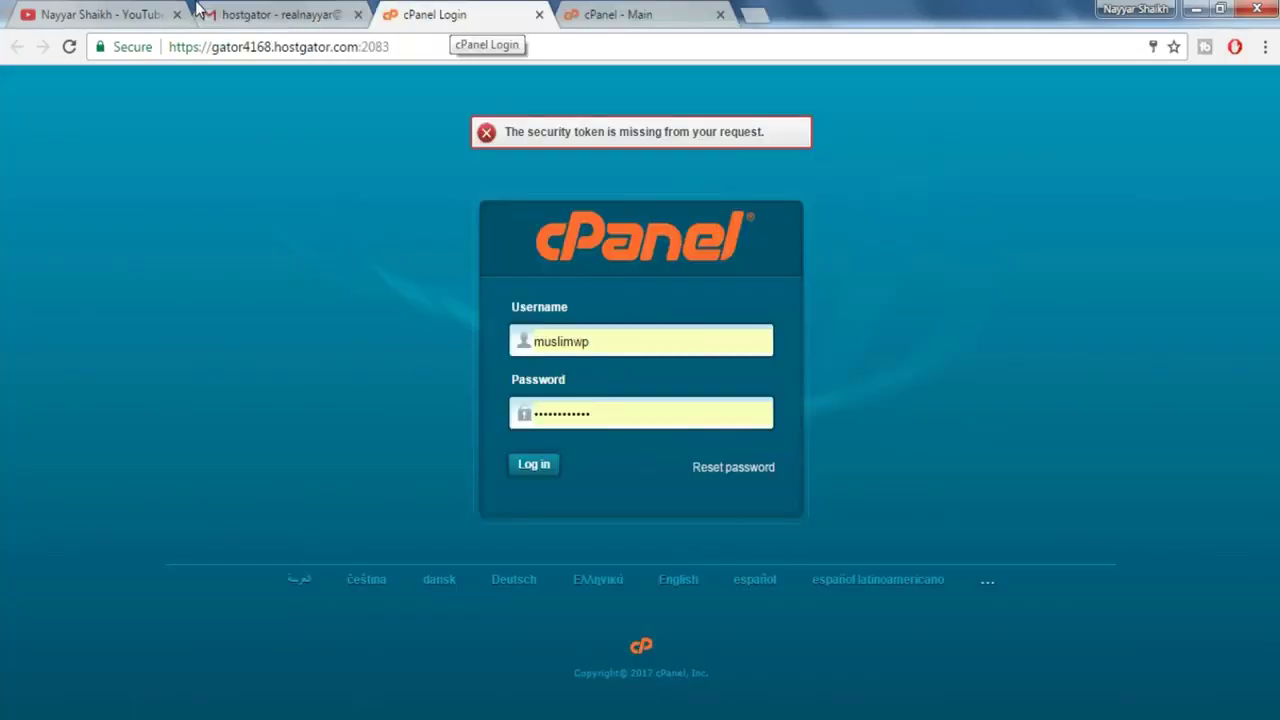
key("ctrl+shift+Tab")
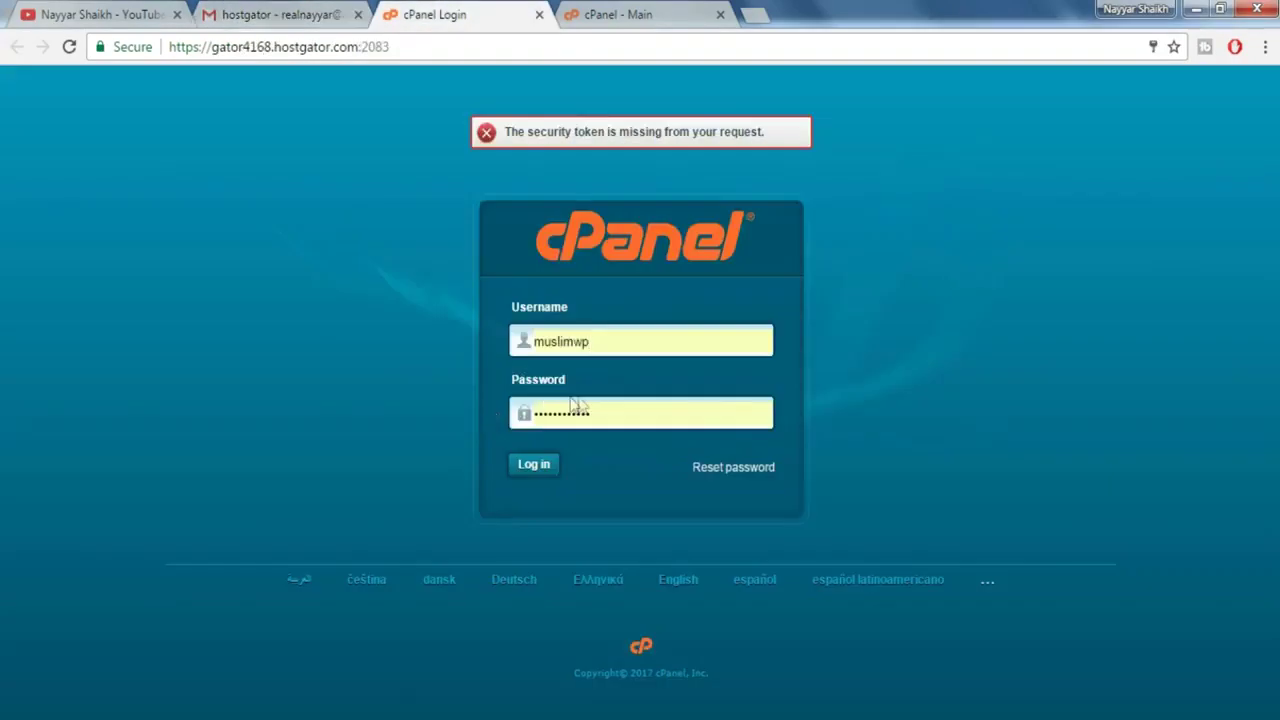
left_click(536, 470)
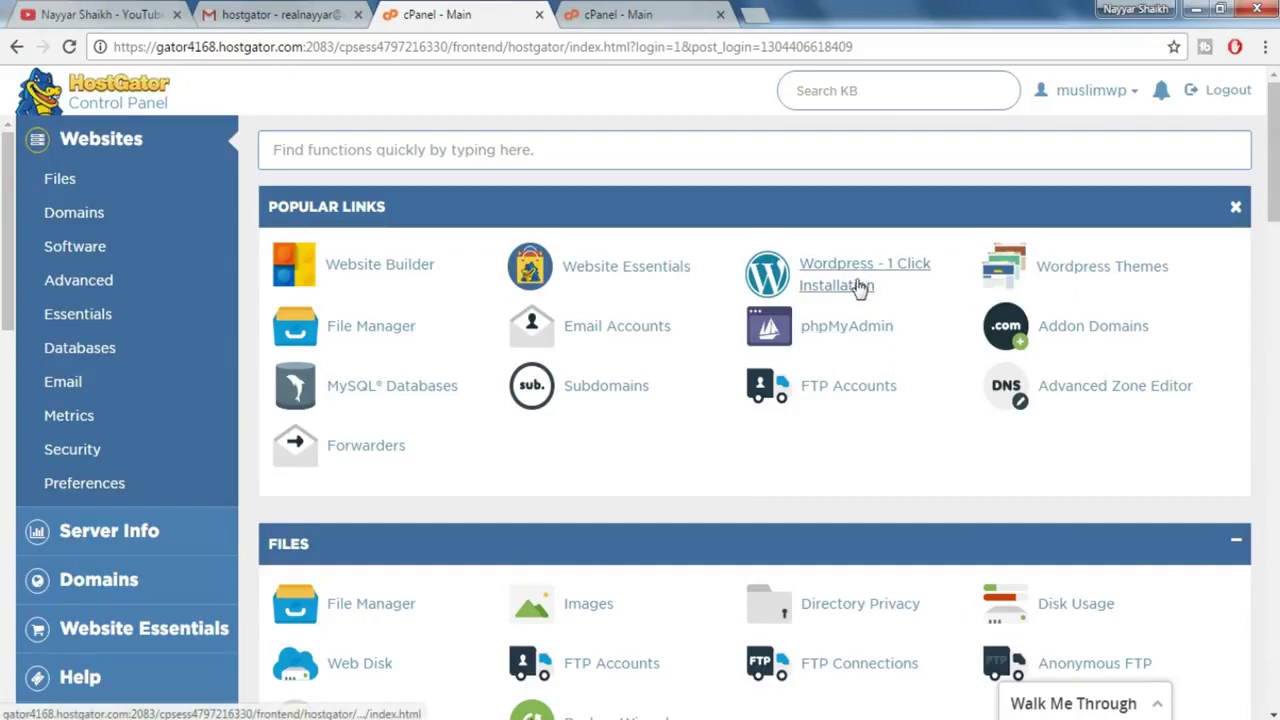
- Choose zerif.bloggdude.com as the WordPress install domain and continue to site details
left_click(621, 8)
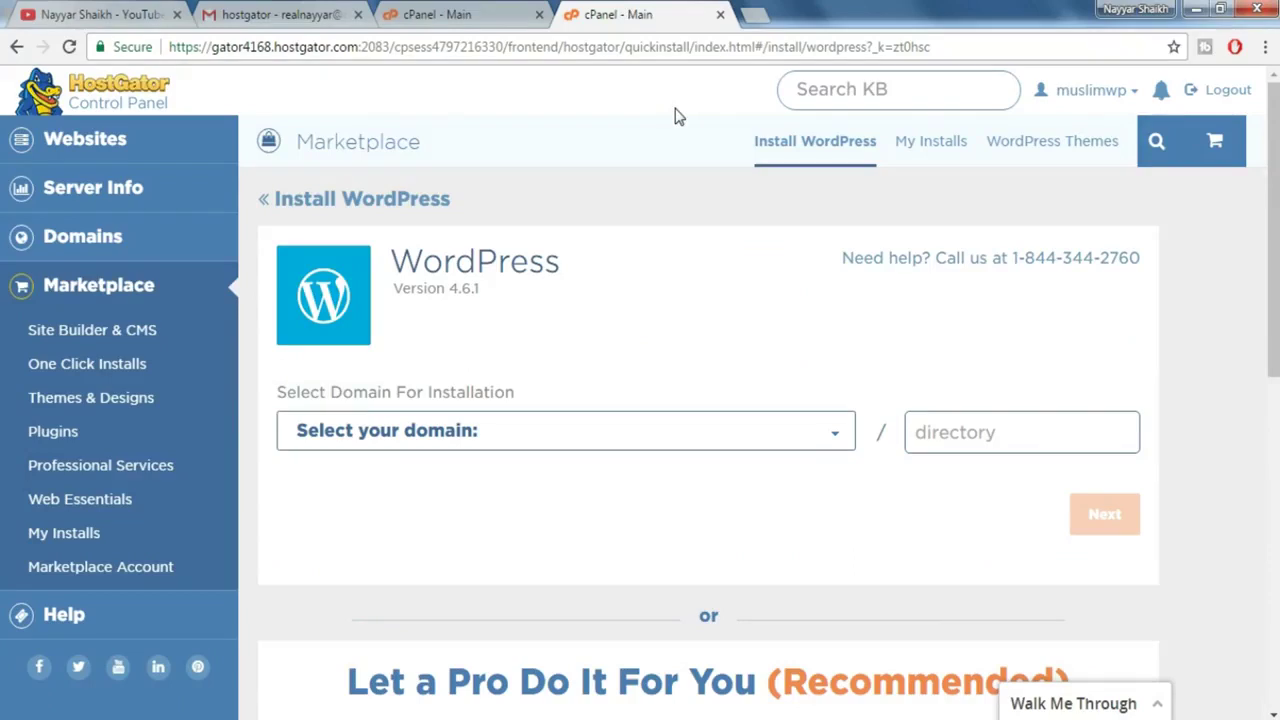
left_click(617, 440)
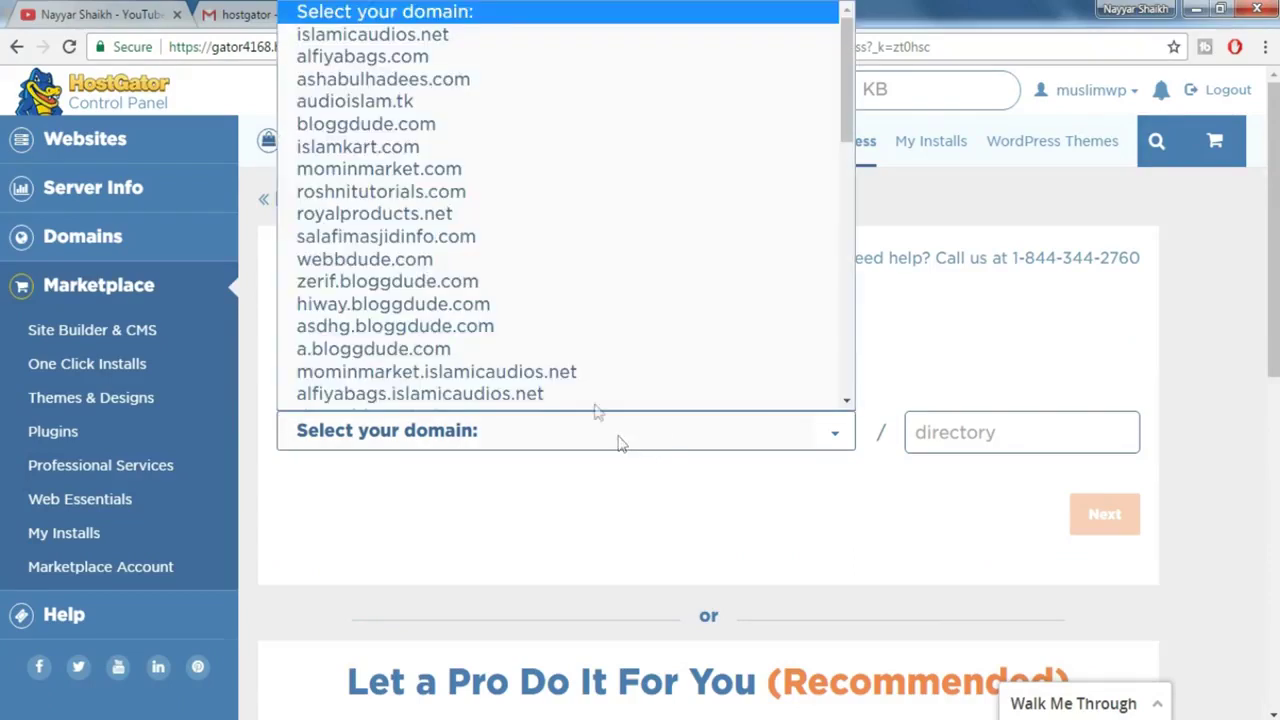
left_click(535, 264)
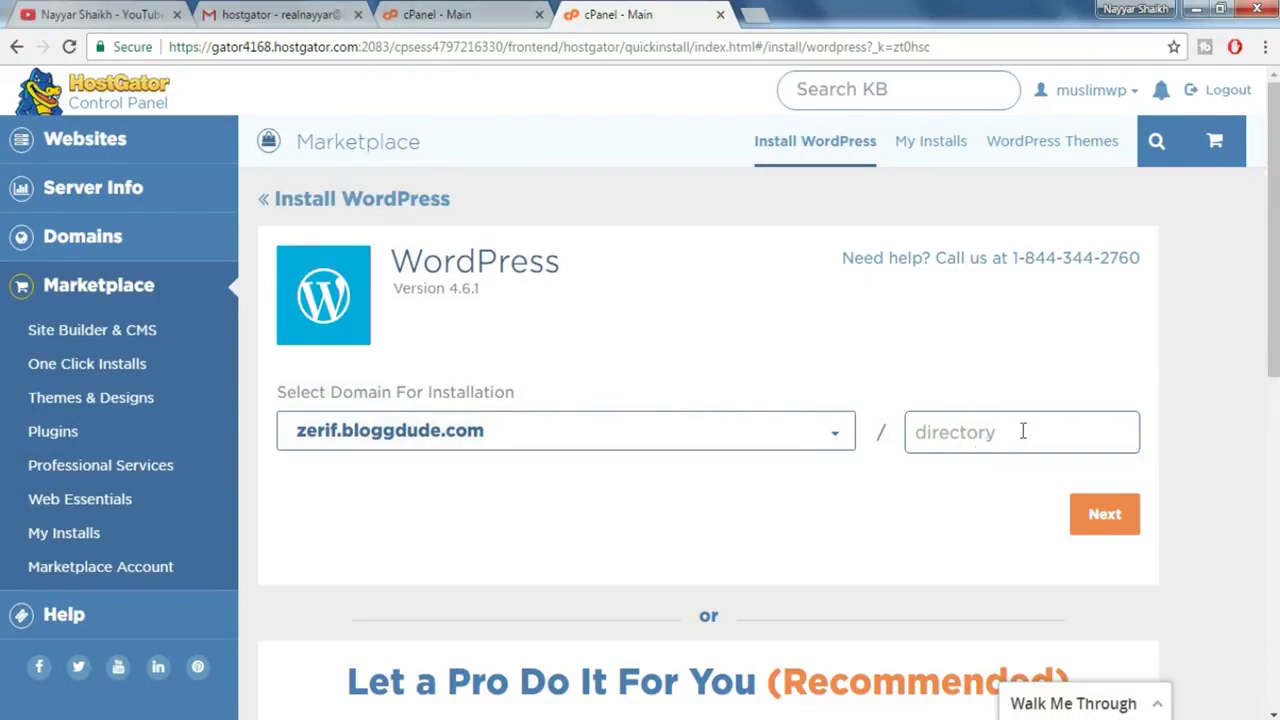
scroll(1000, 431, "down", 1)
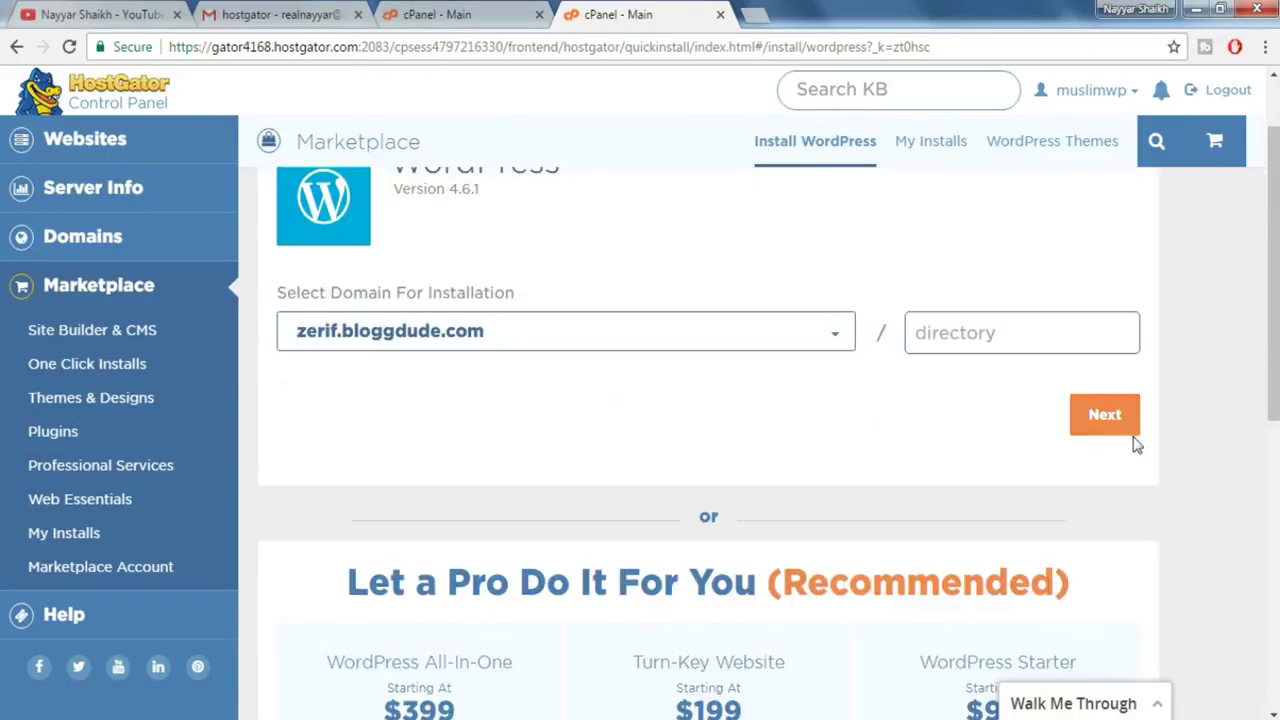
left_click(1127, 428)
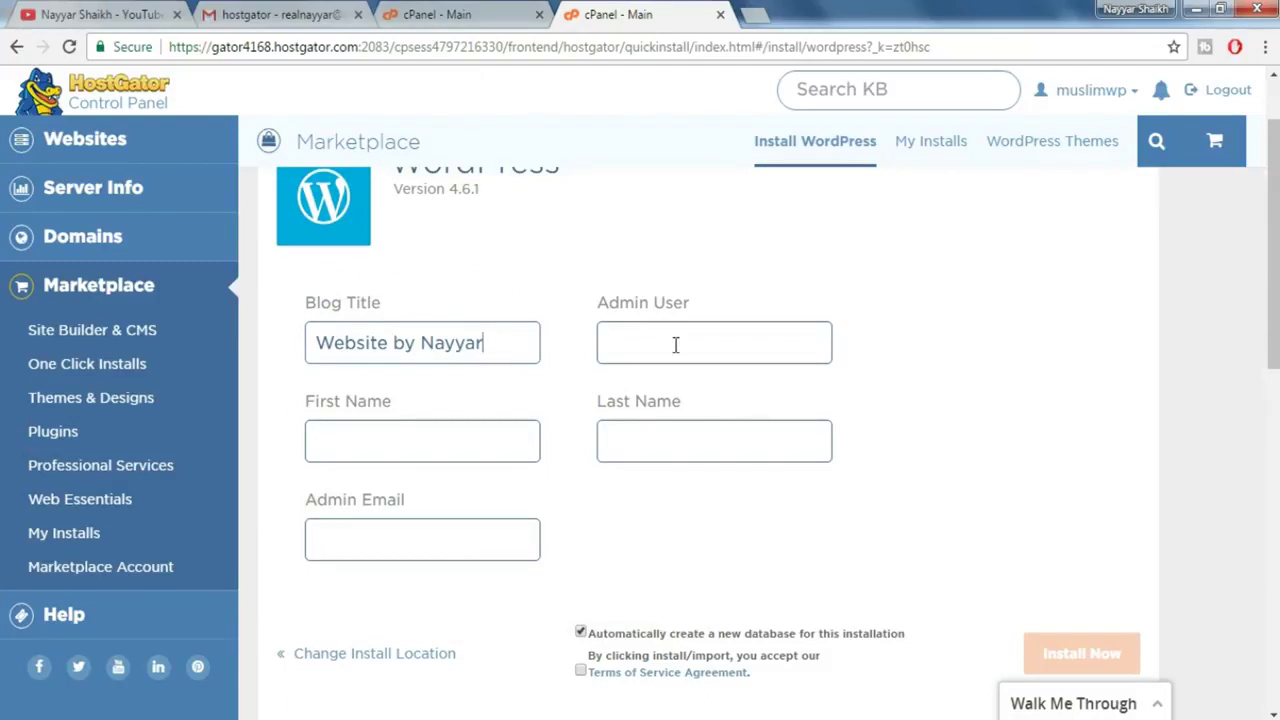
- Fill in the admin's first and last name
key("Tab")
type("Nayya")
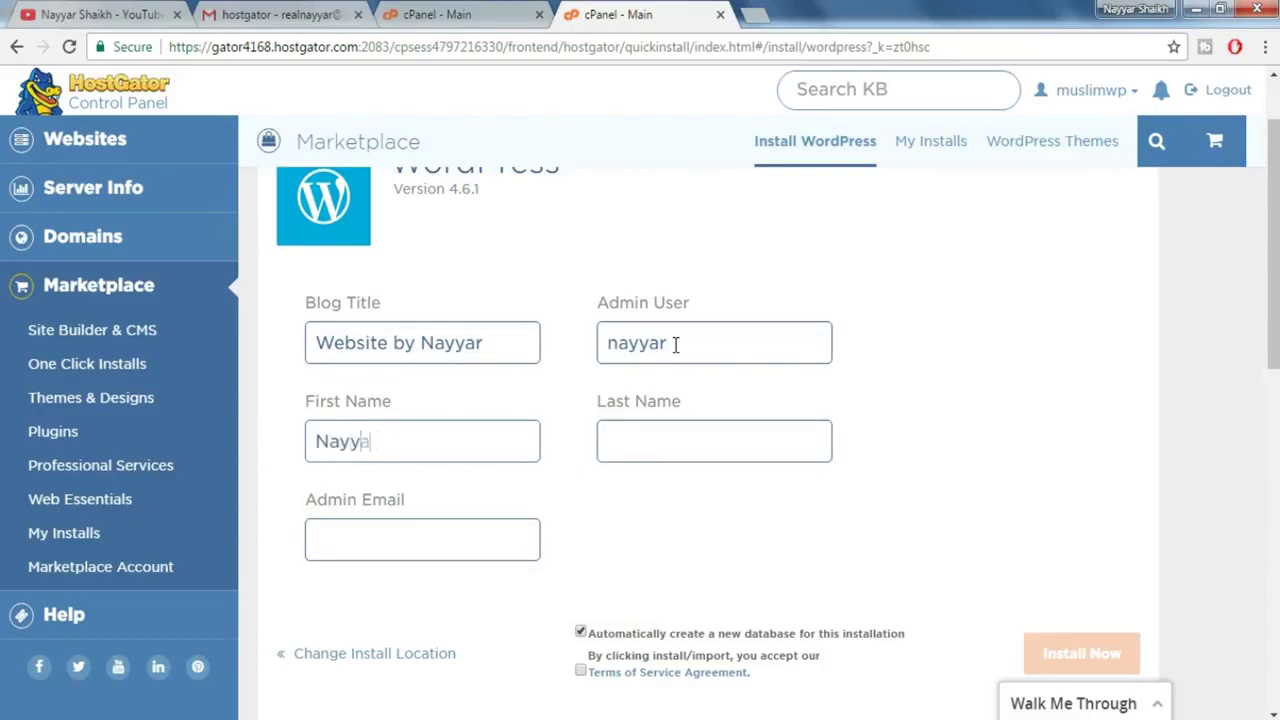
type("r")
key("Tab")
type("Shaikh")
- Enter the suggested admin email, accept the terms, and start the WordPress install
key("Tab")
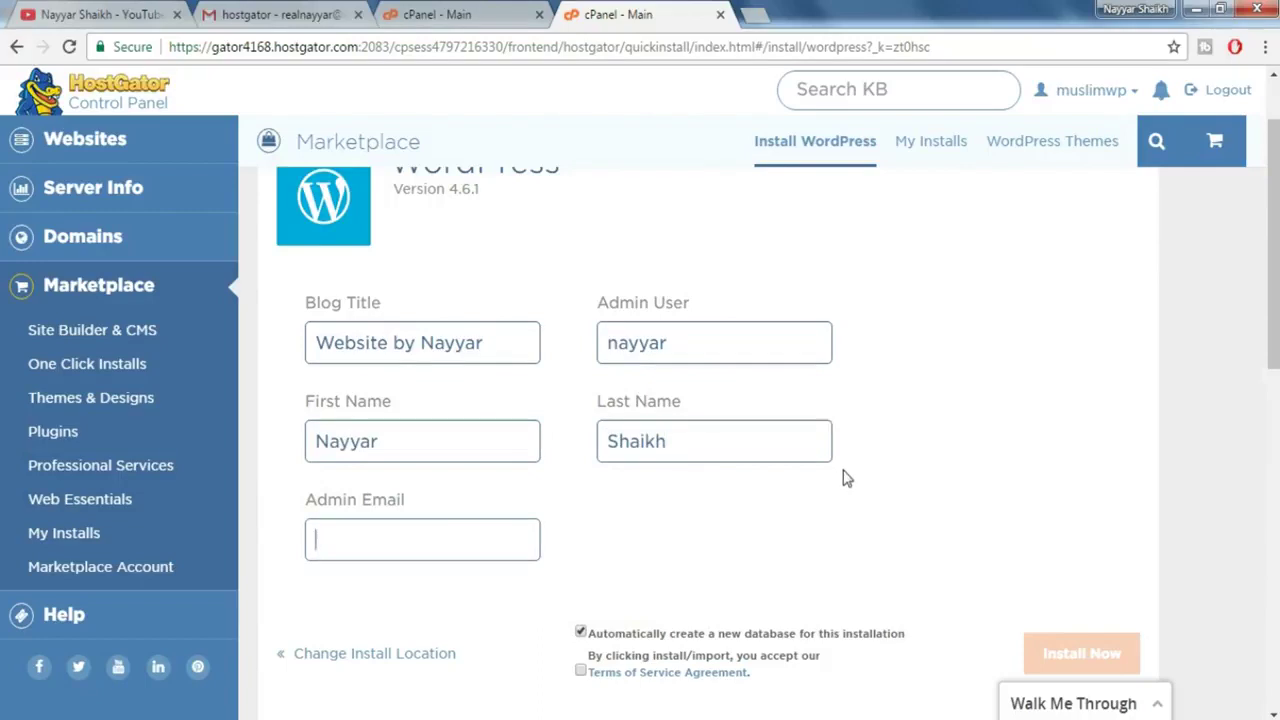
scroll(845, 488, "down", 1)
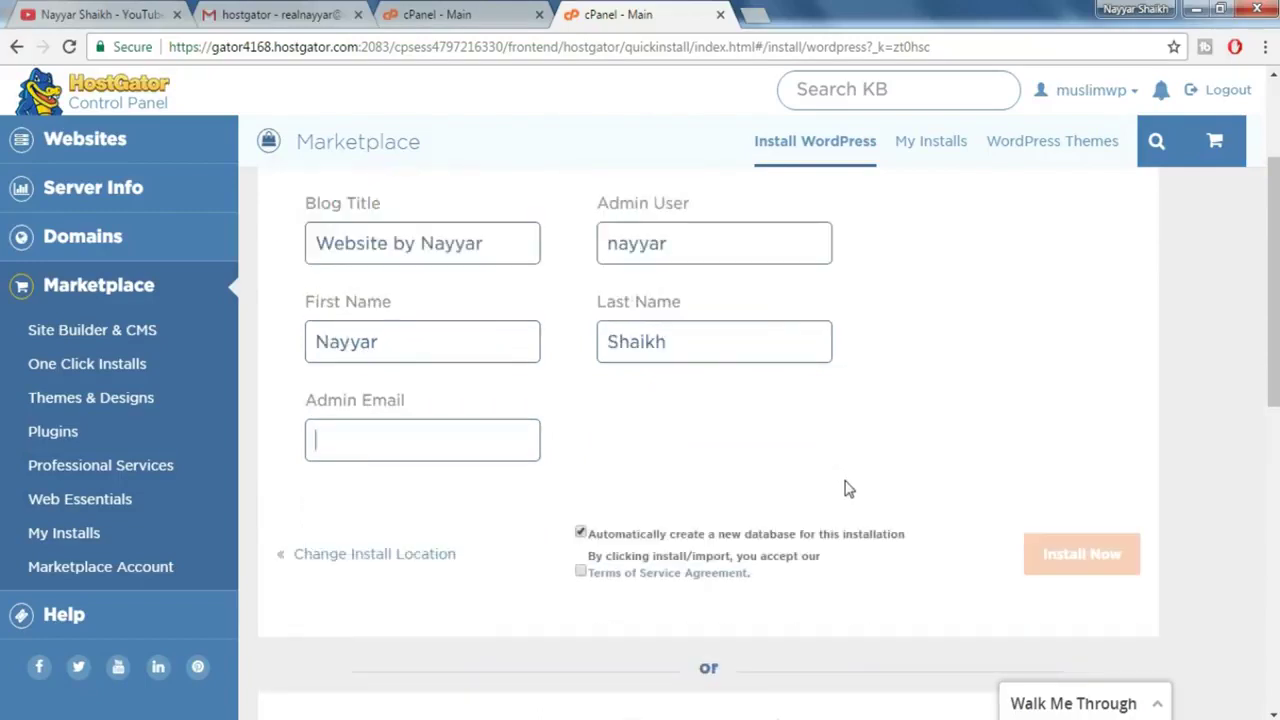
type("re")
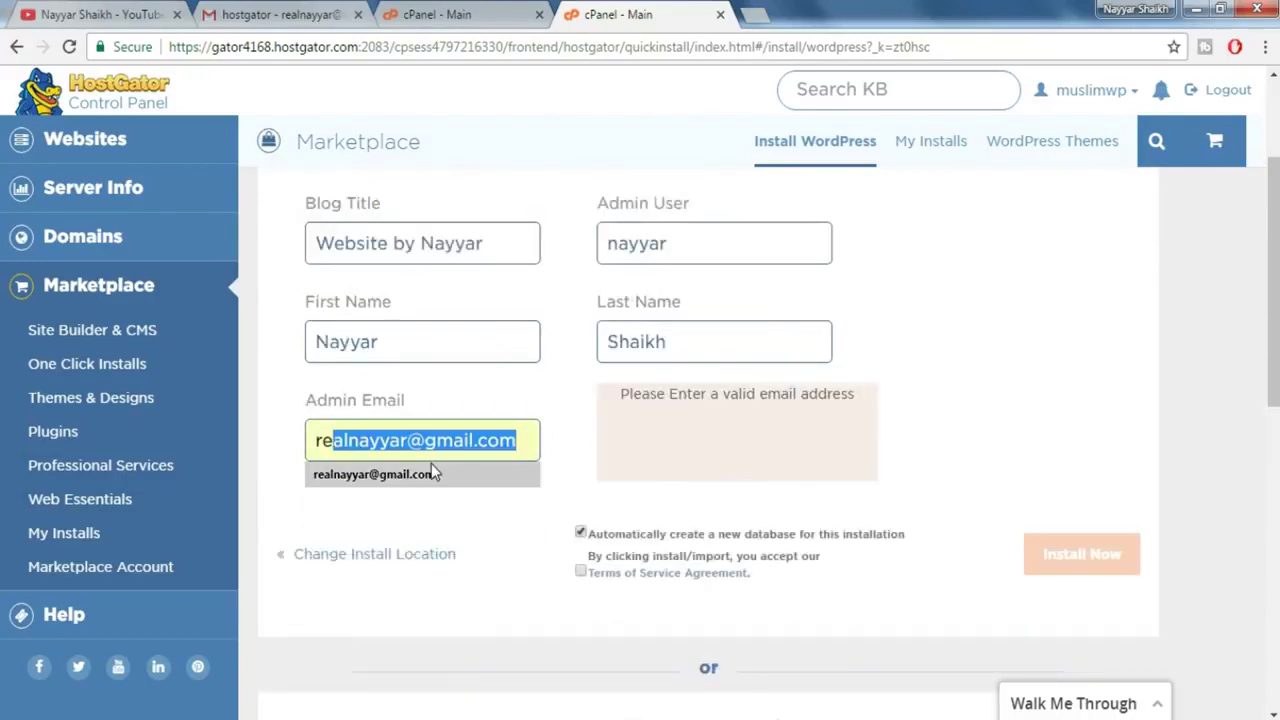
left_click(432, 473)
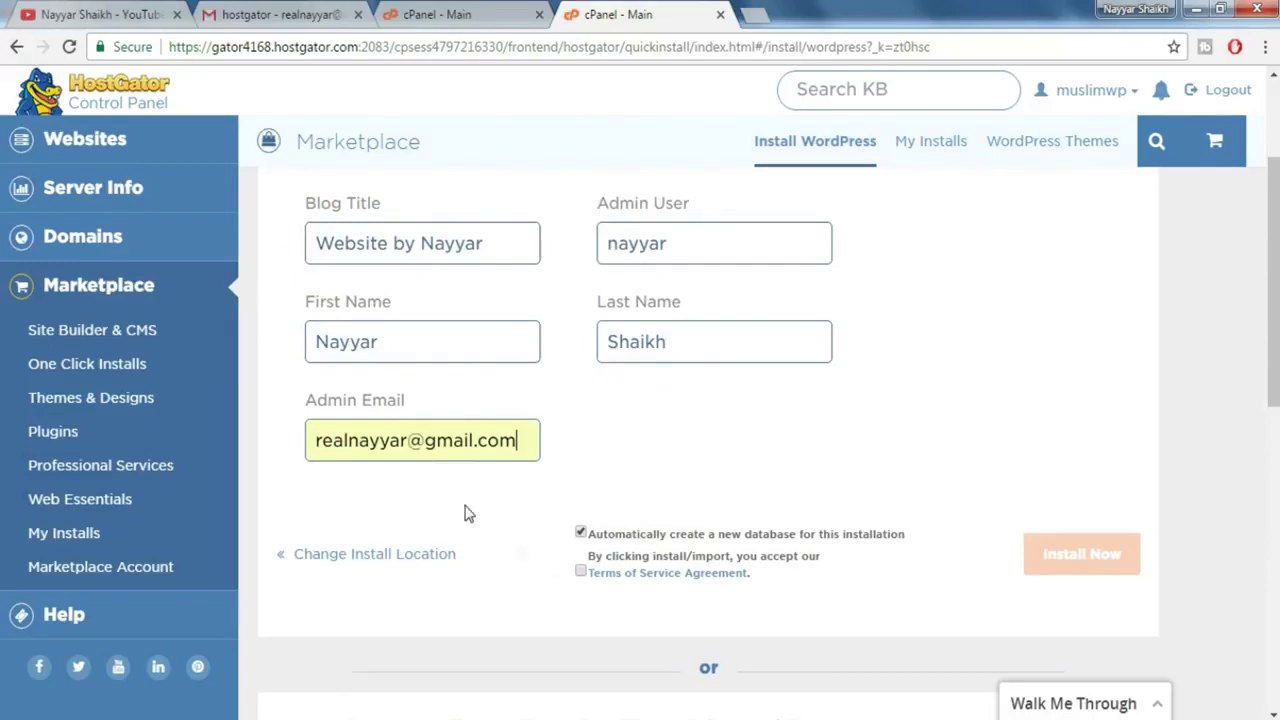
left_click(581, 572)
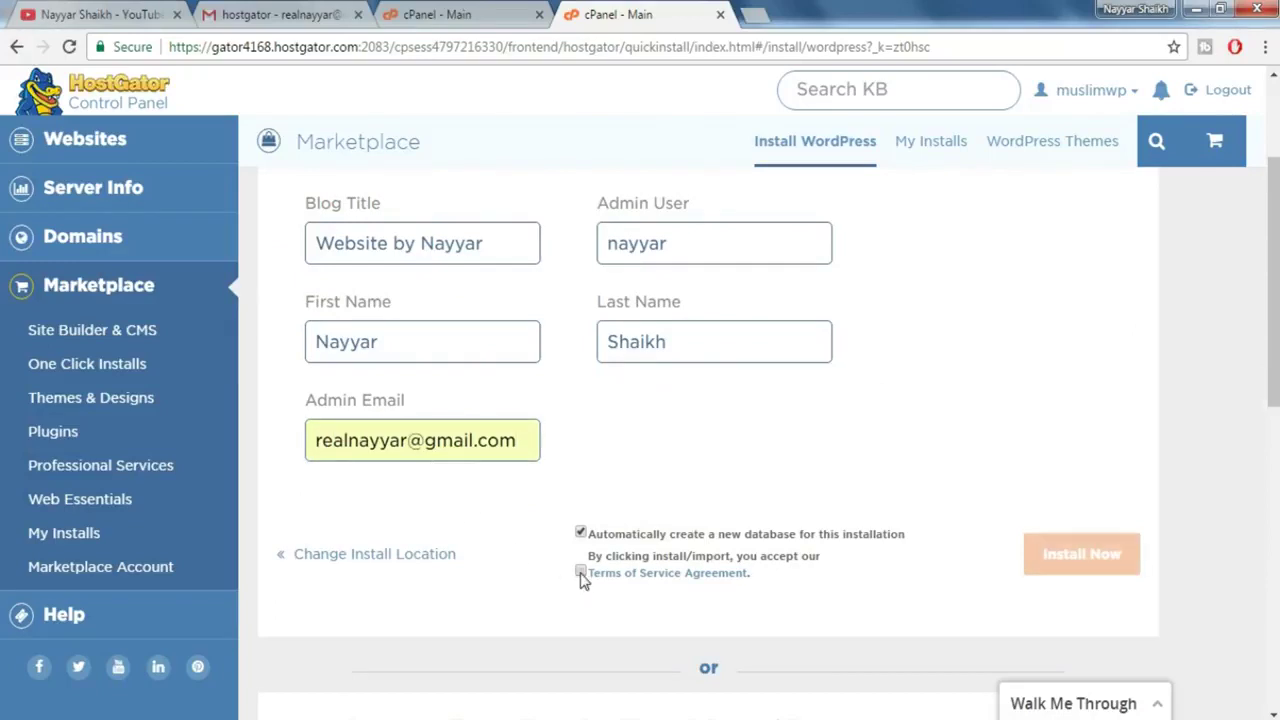
left_click(1077, 576)
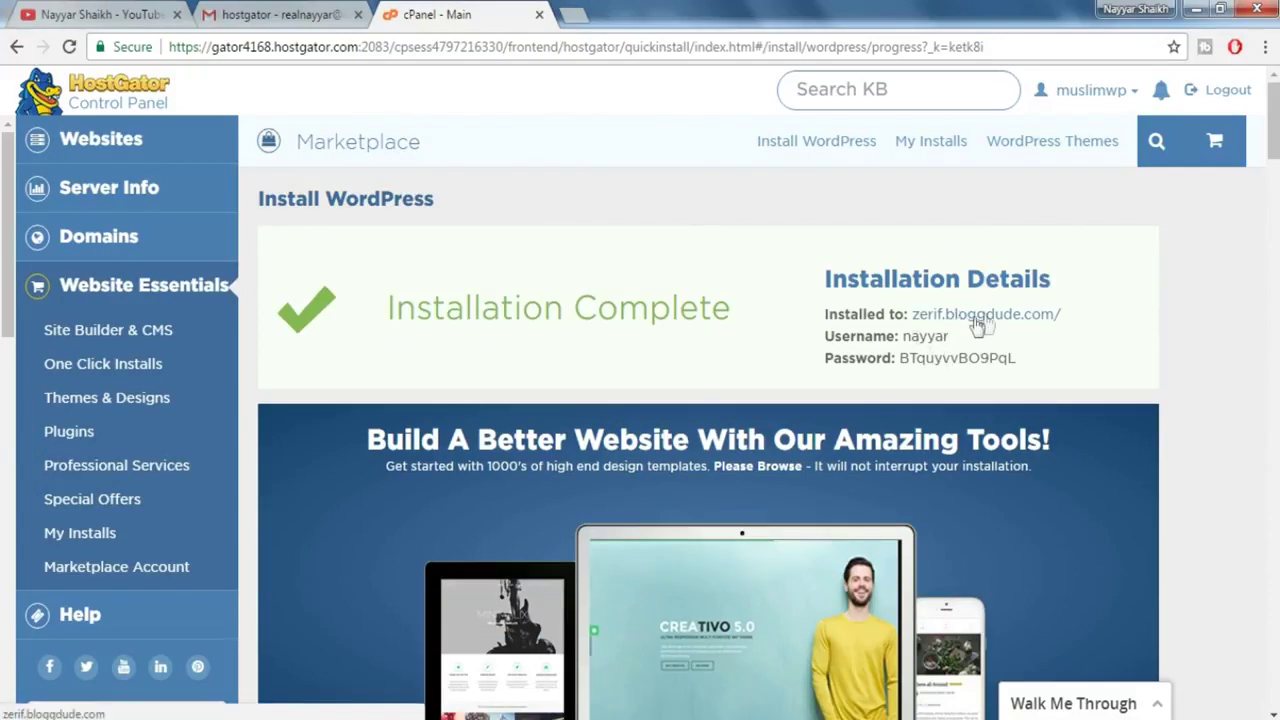
- Open the 'Installed to' site link for zerif.bloggdude.com in a new tab
left_click(978, 316)
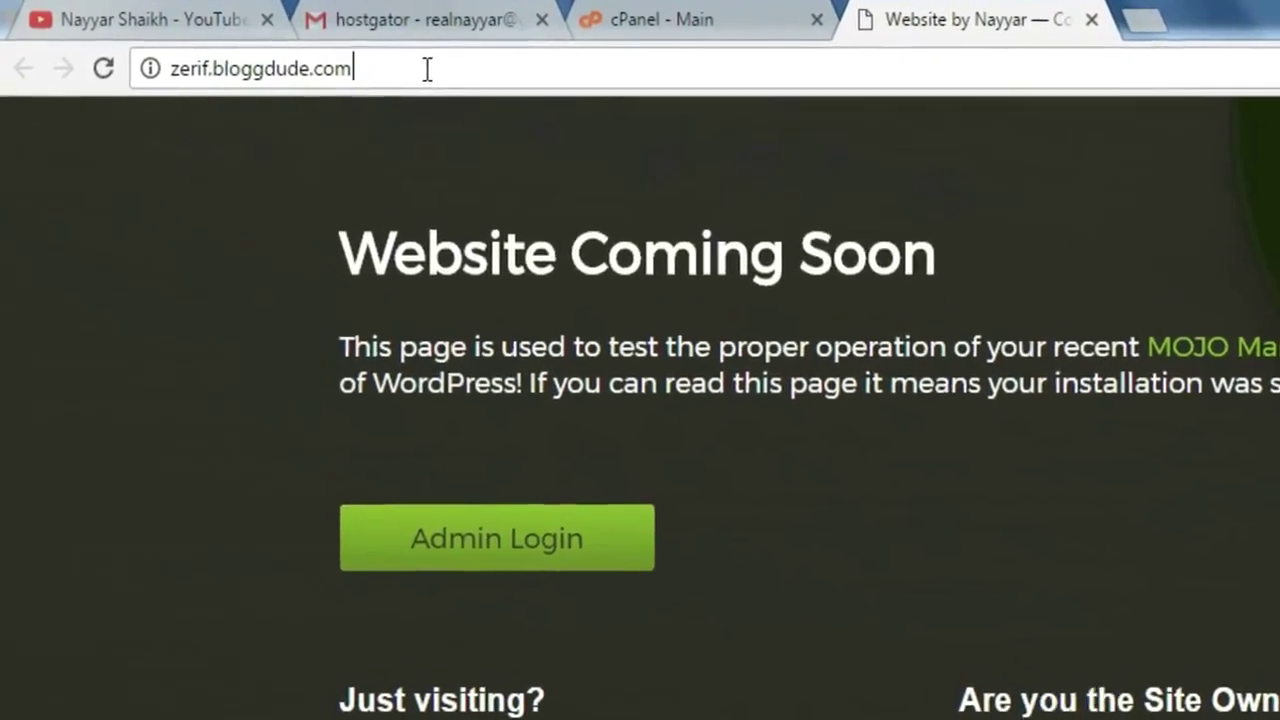
- Log in at /wp-admin using the generated admin password copied from the install details
type("/w")
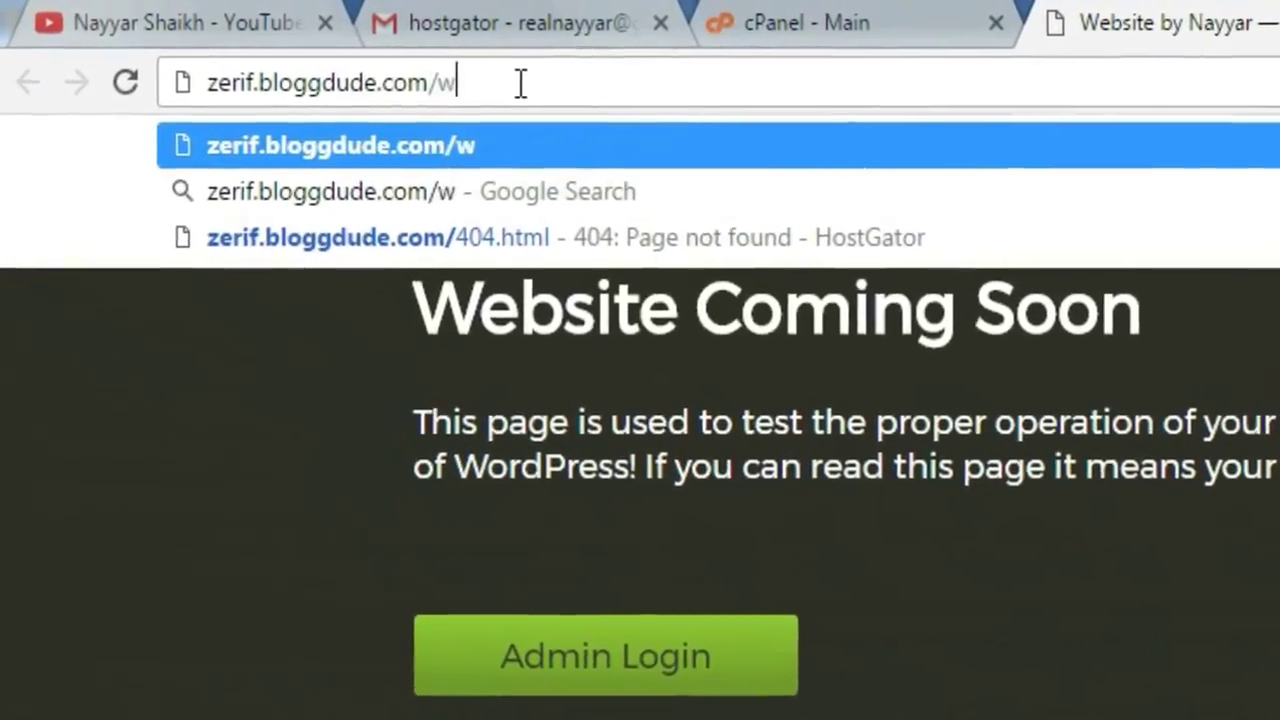
type("p-admin")
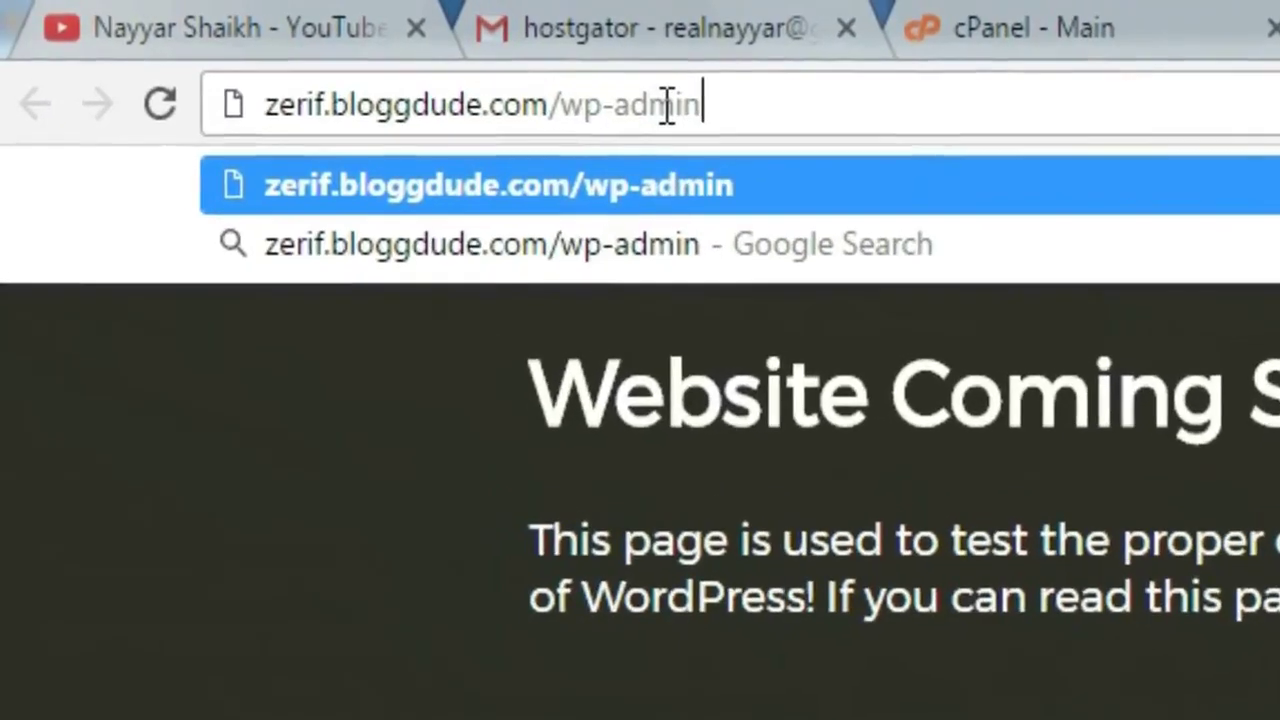
key("Return")
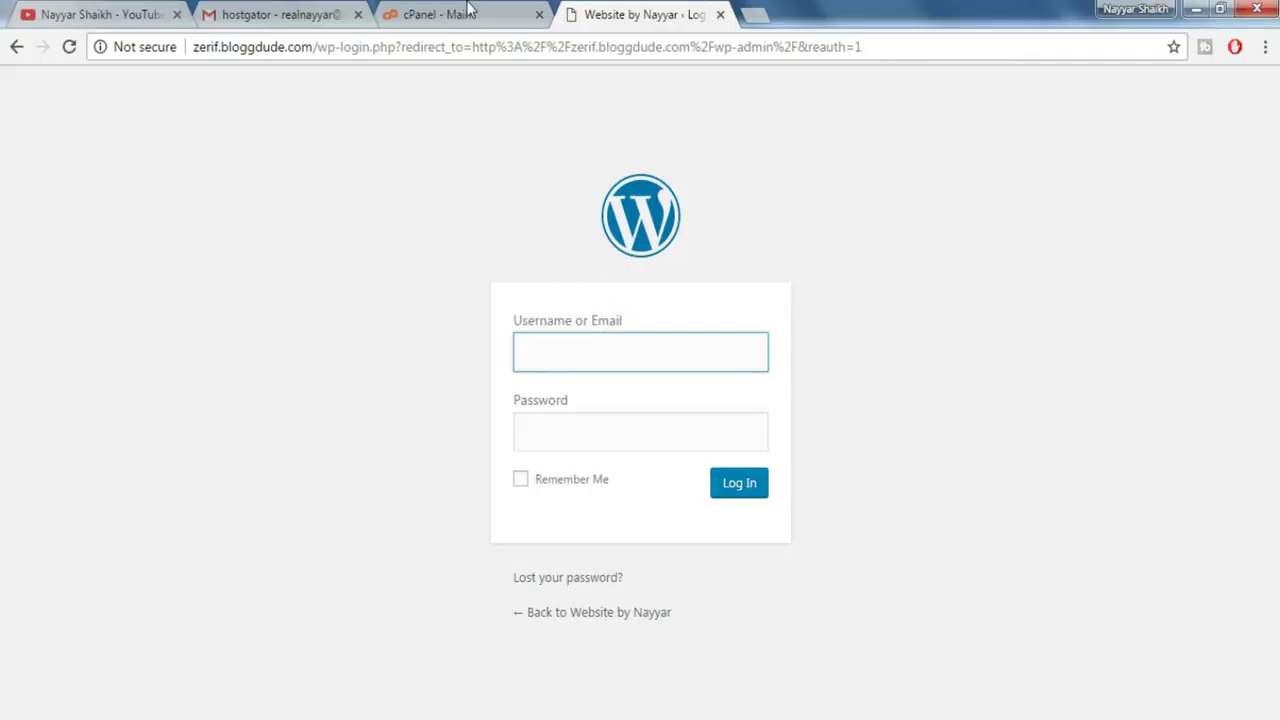
left_click(470, 12)
left_click_drag(1025, 360, 897, 362)
key("ctrl+Tab")
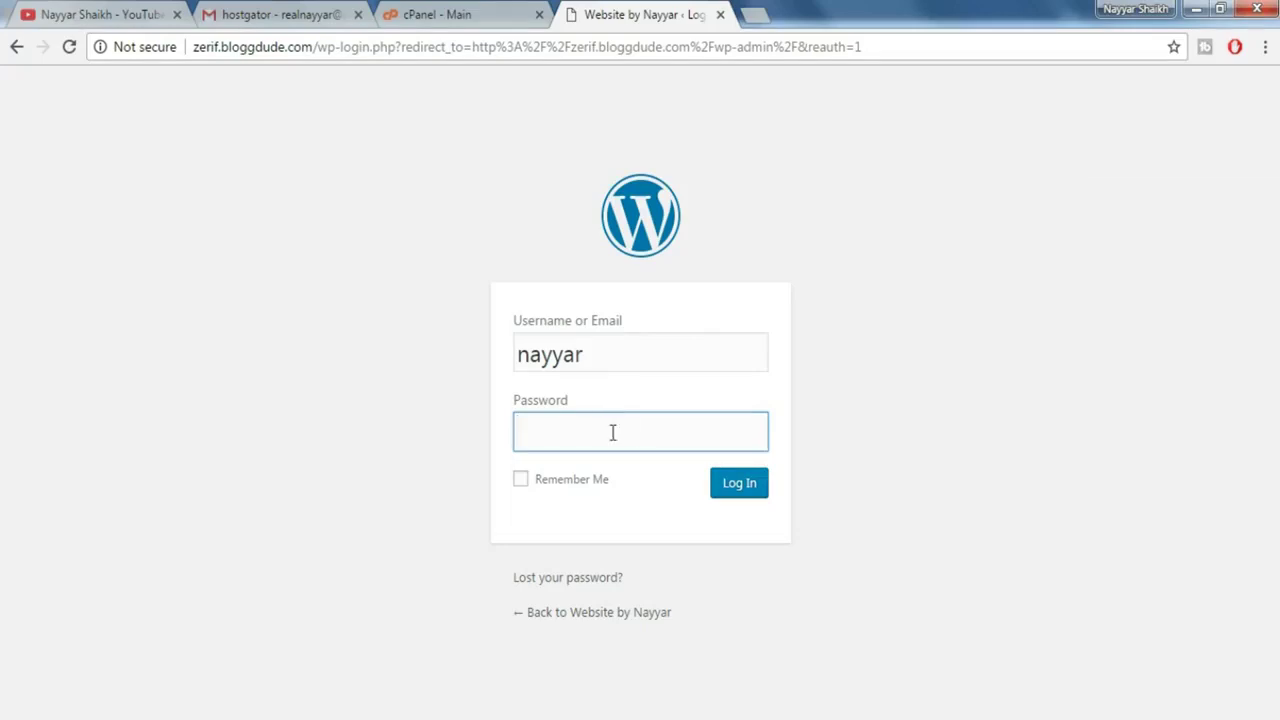
key("ctrl+v")
left_click(760, 493)
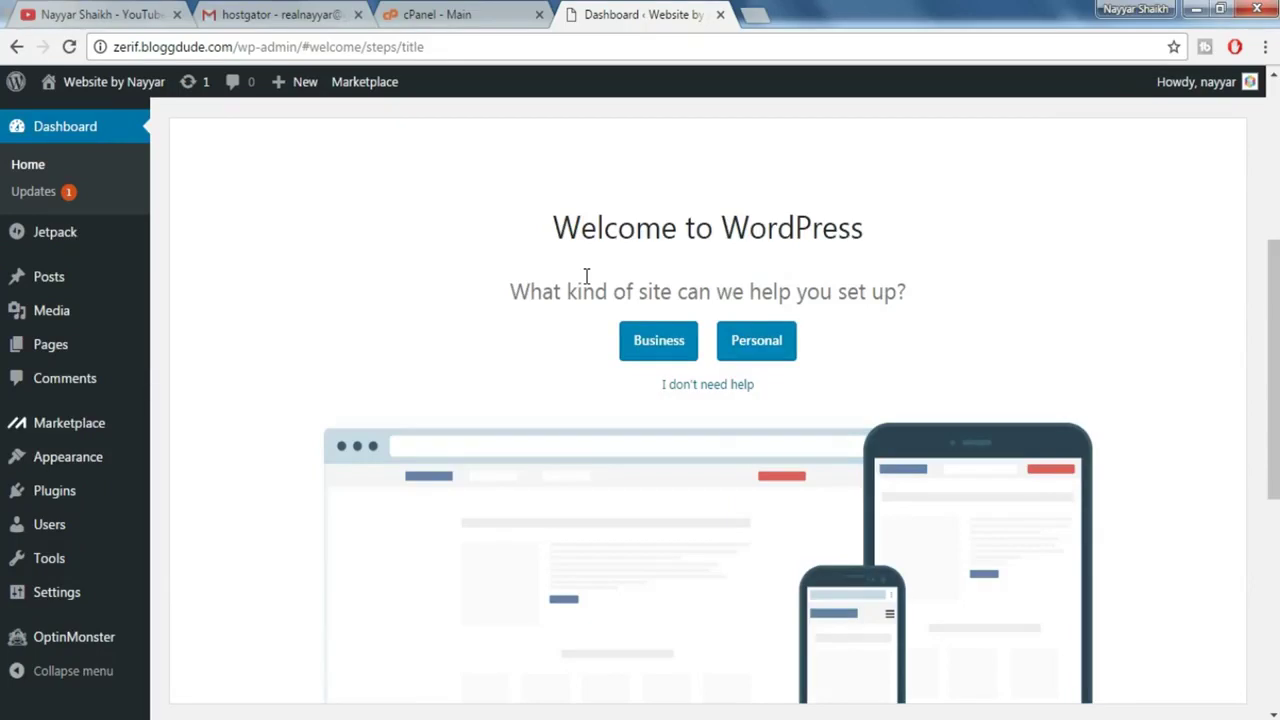
- Open the site's front page in a new tab from the admin bar
mouse_move(113, 92)
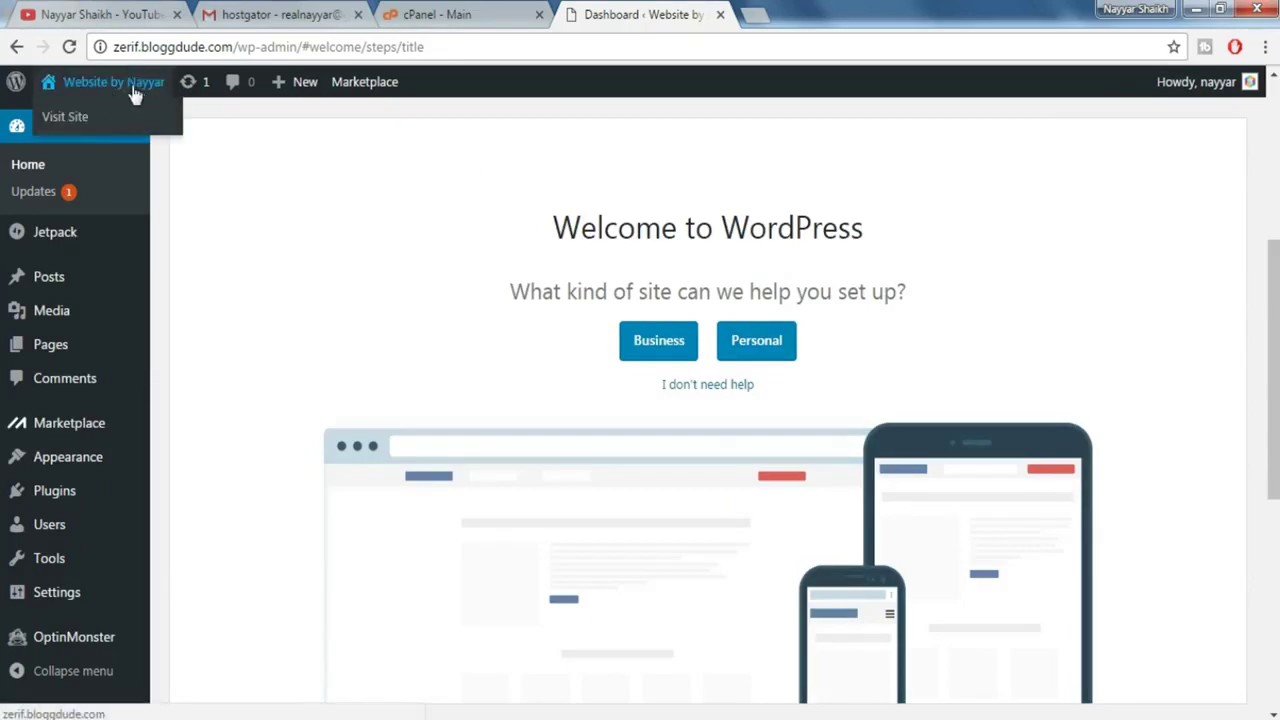
right_click(136, 88)
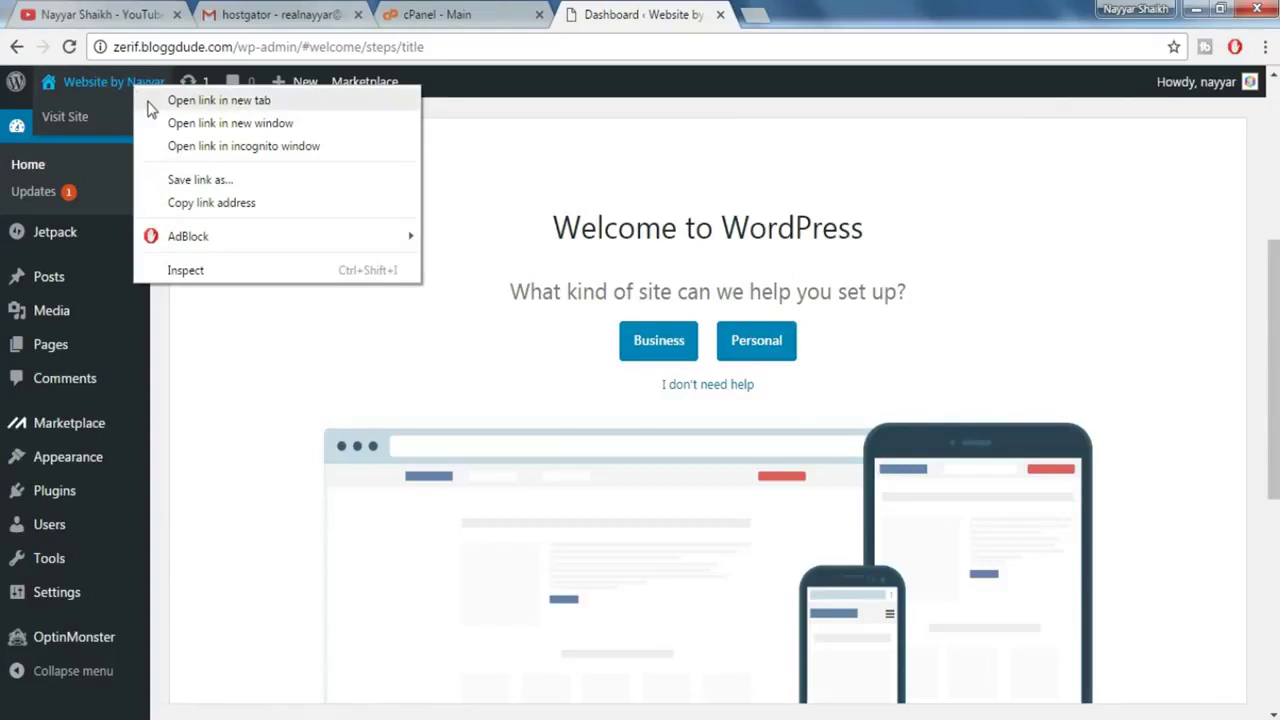
left_click(218, 100)
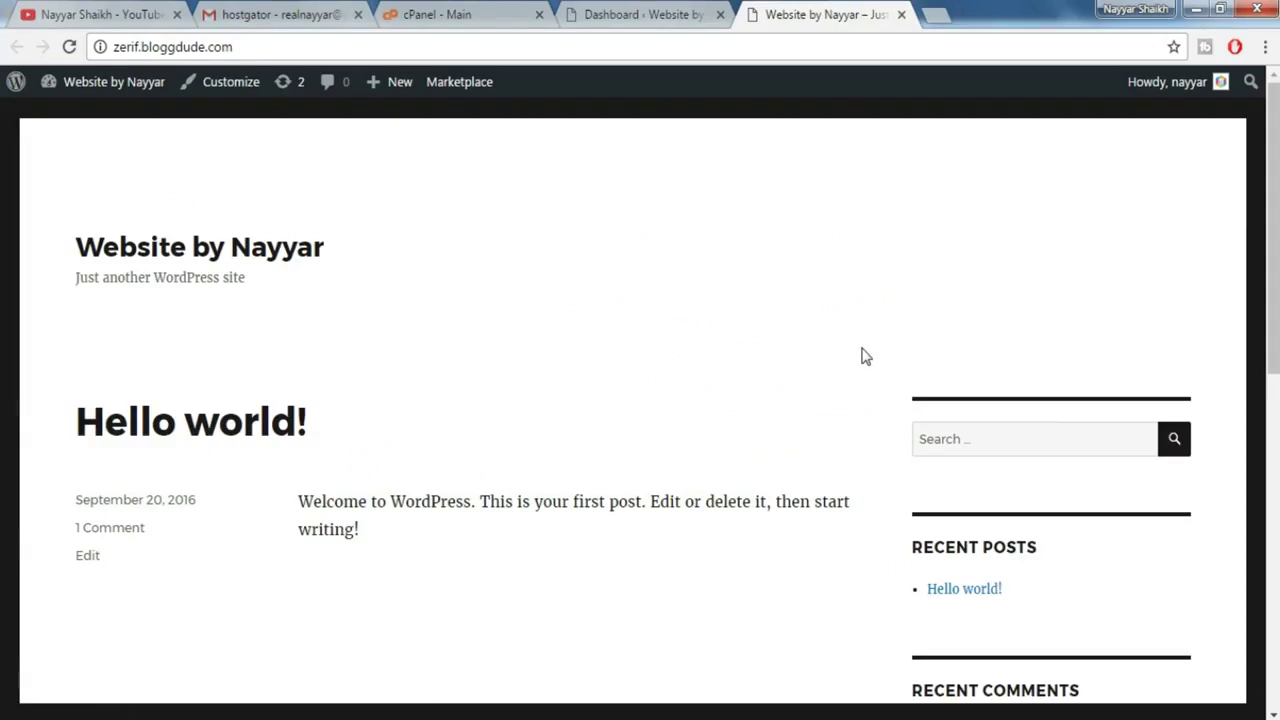
- Go to Appearance > Themes in the WordPress dashboard
left_click(698, 12)
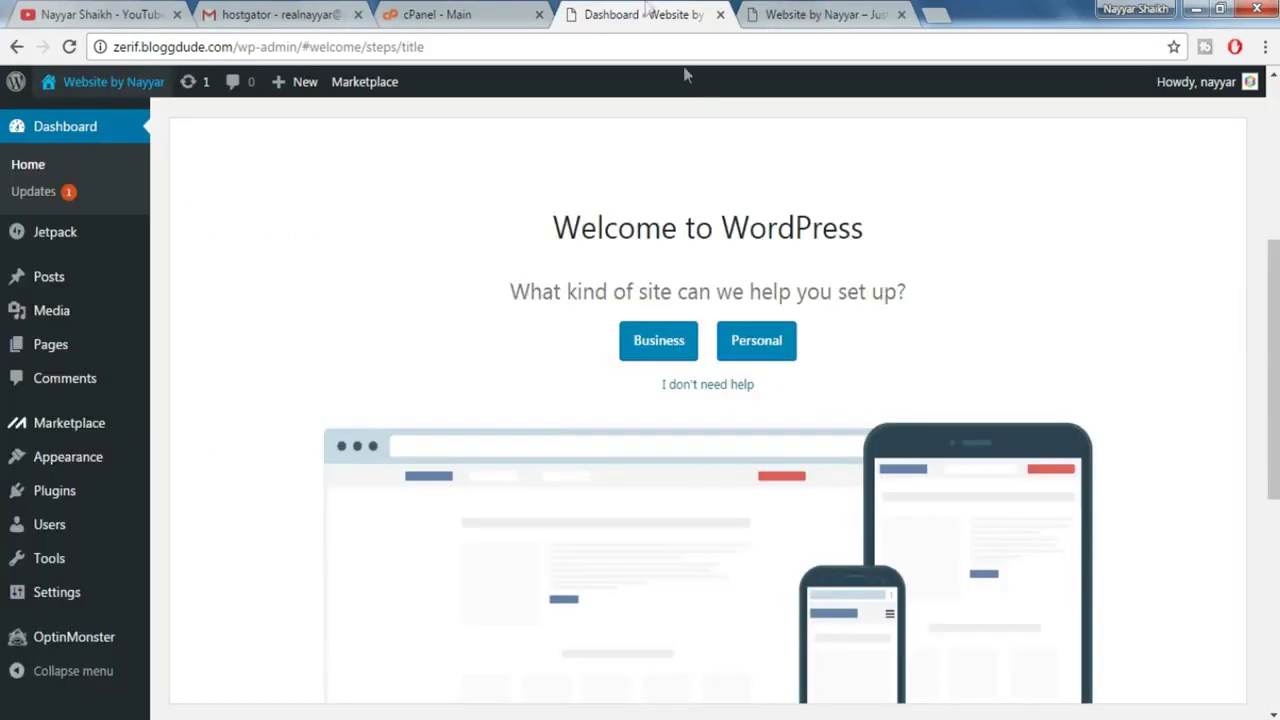
mouse_move(60, 458)
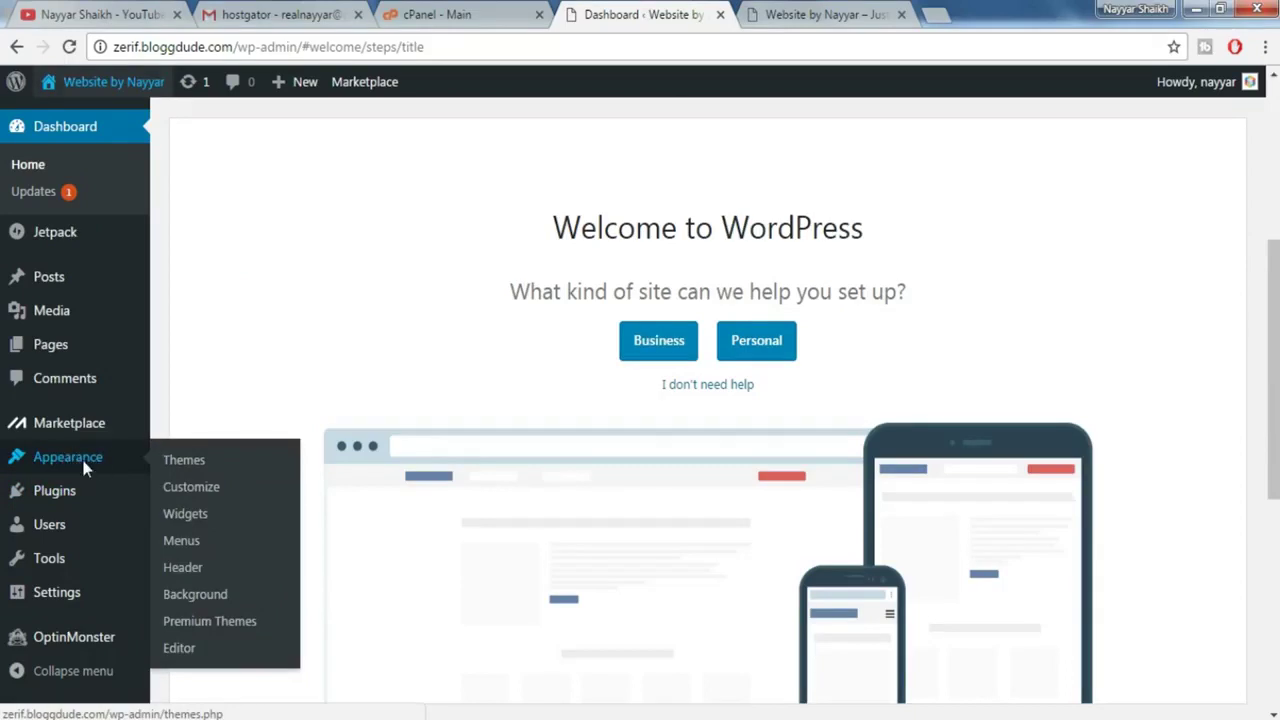
left_click(85, 465)
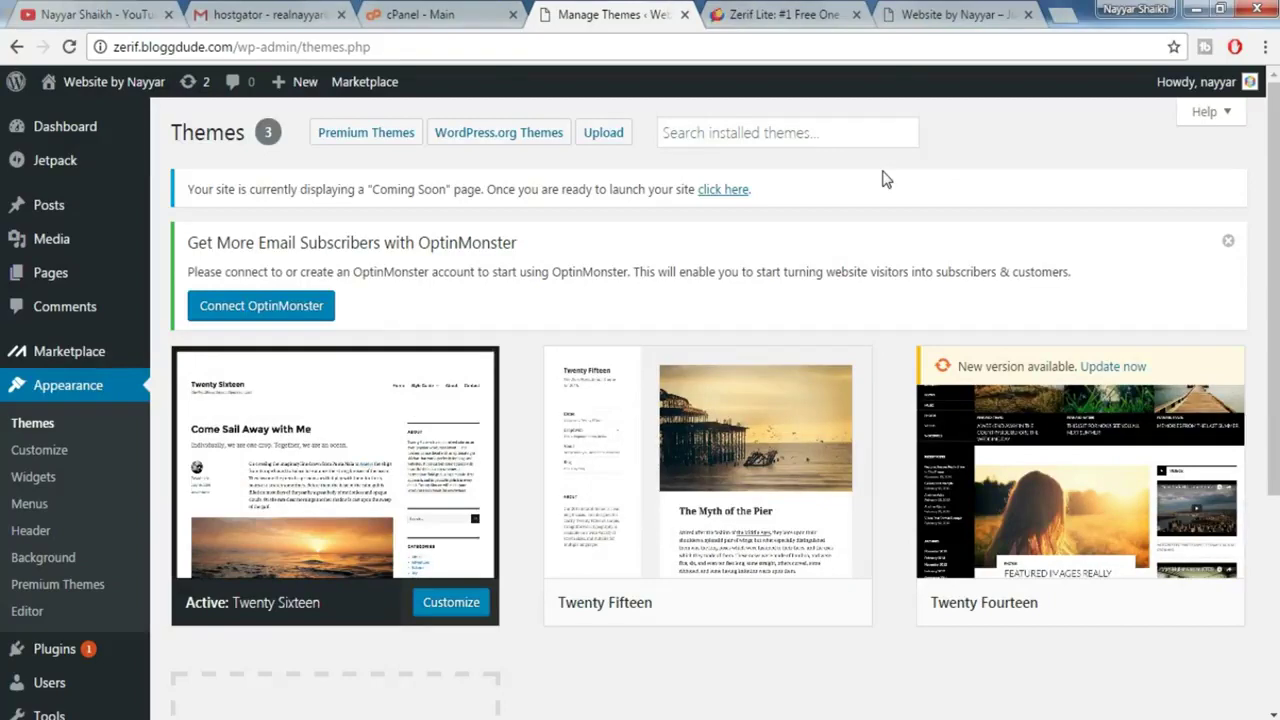
- Review and close the Zerif Lite theme web page, then go to Add New themes
left_click(791, 16)
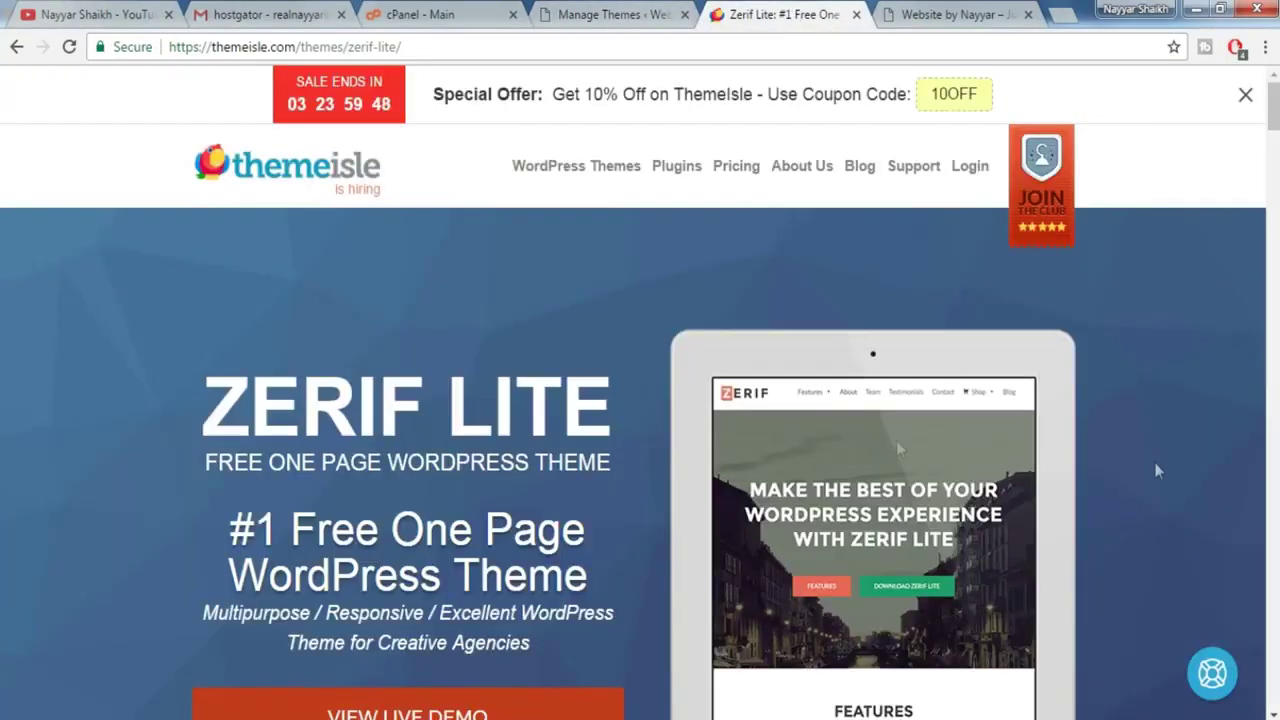
scroll(1156, 466, "down", 2)
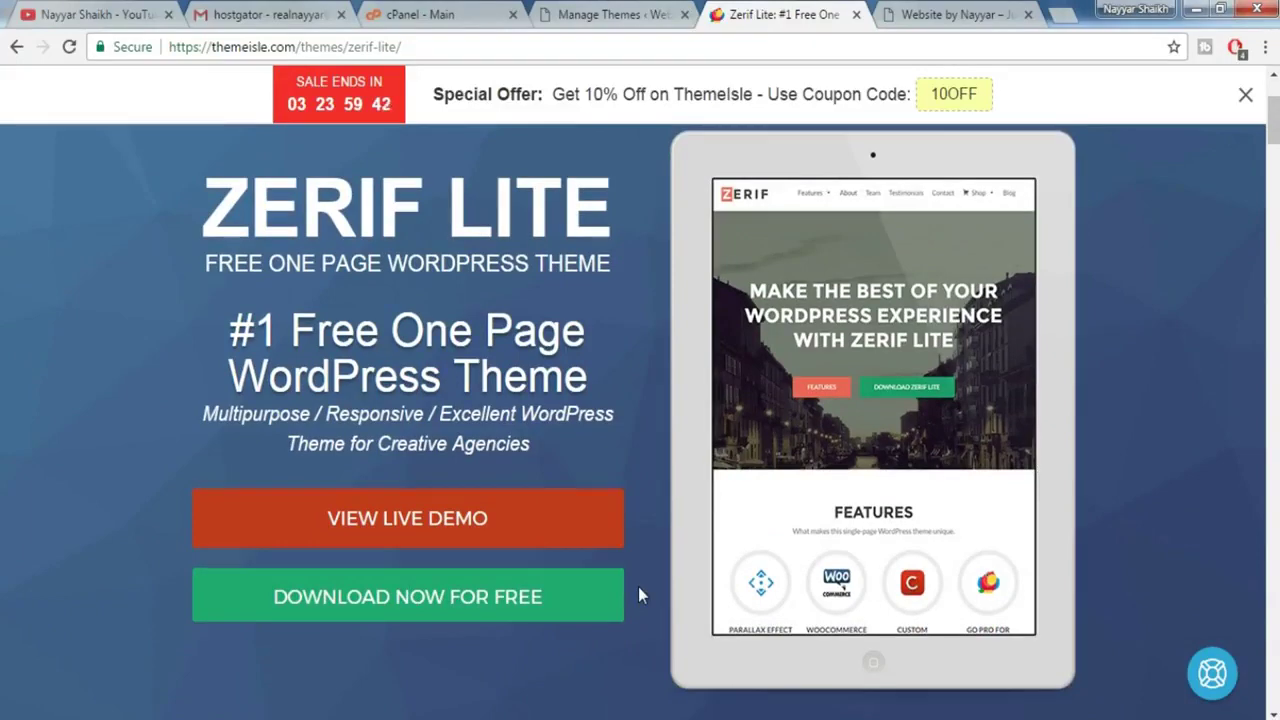
key("ctrl+w")
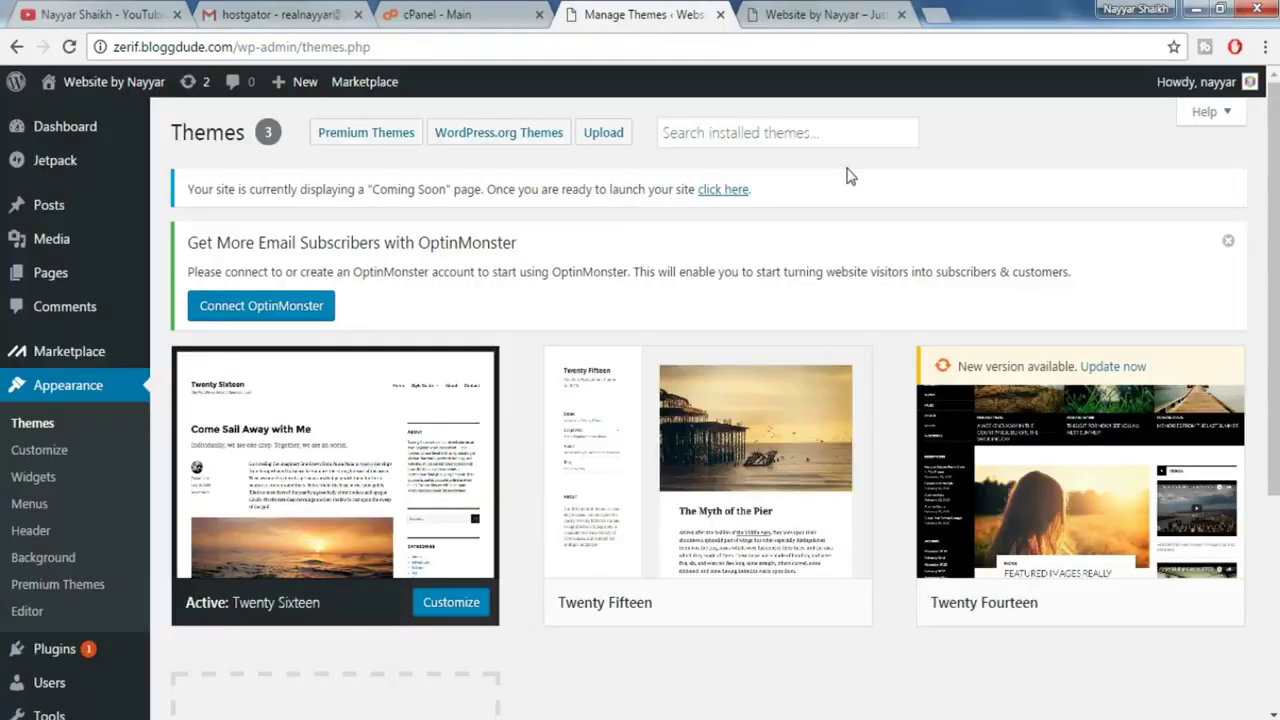
left_click(609, 134)
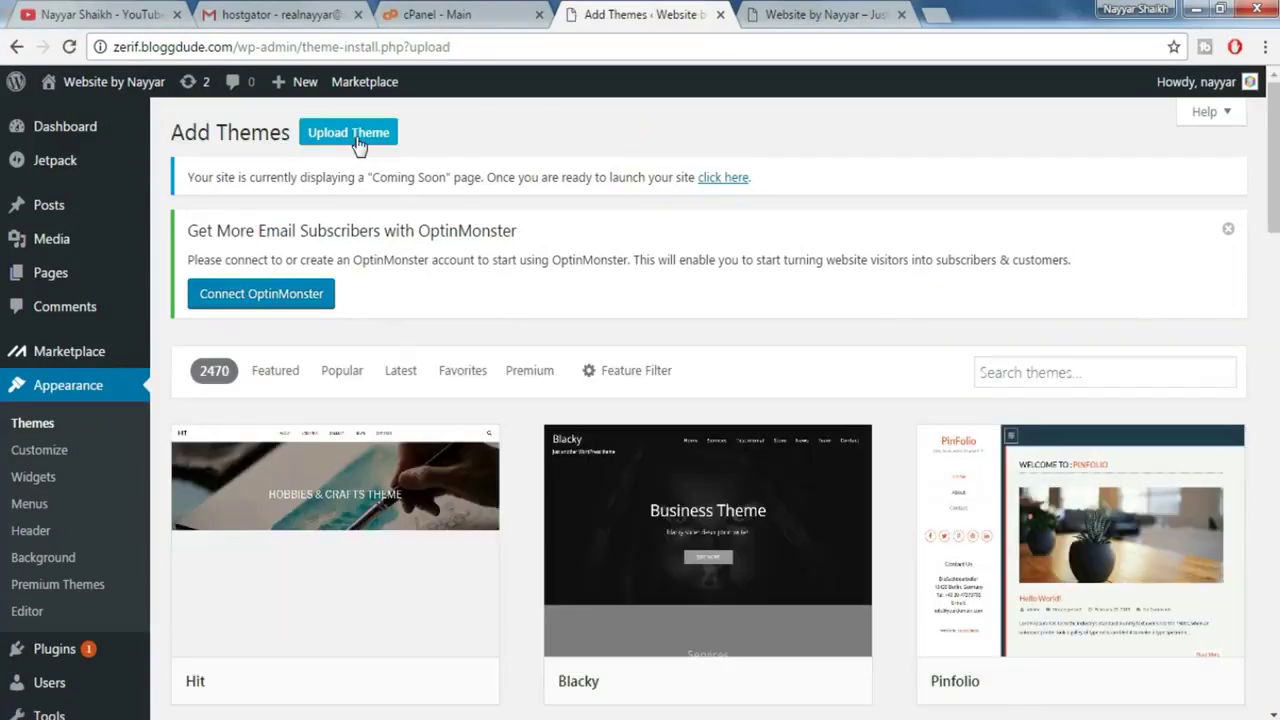
- Upload zerif-lite.zip from the Desktop and install it as a theme
left_click(372, 142)
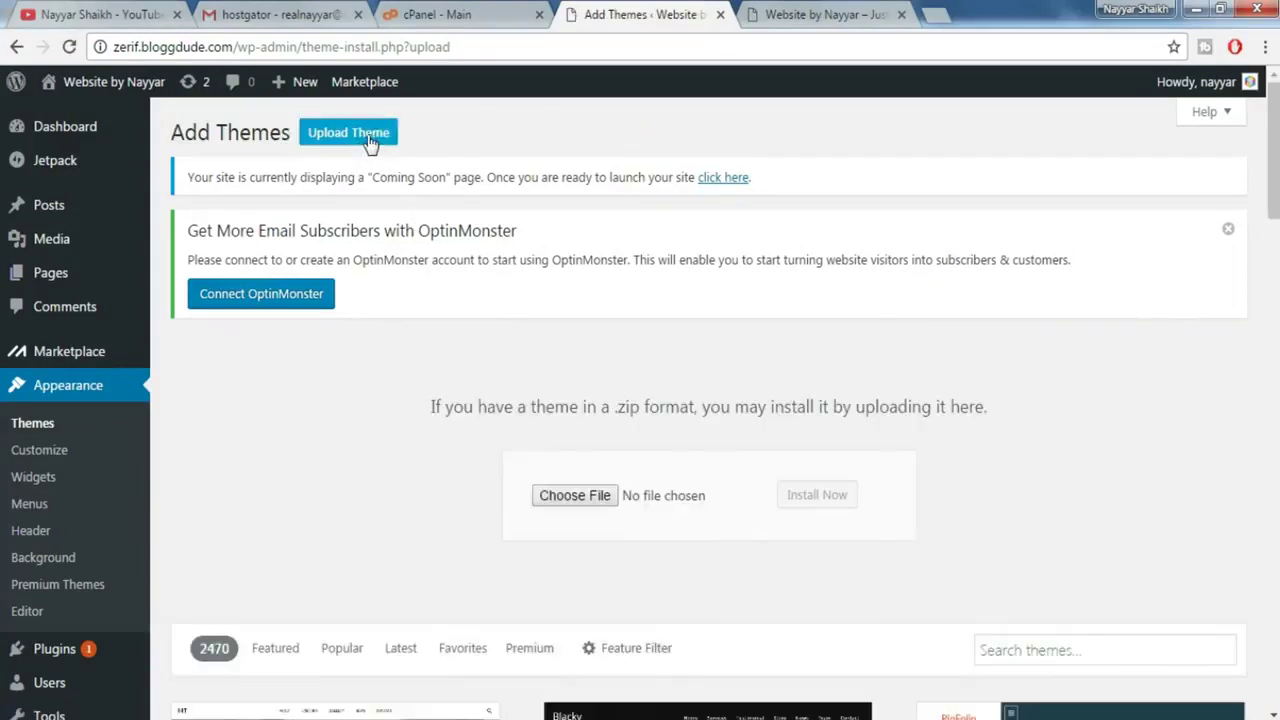
left_click(572, 497)
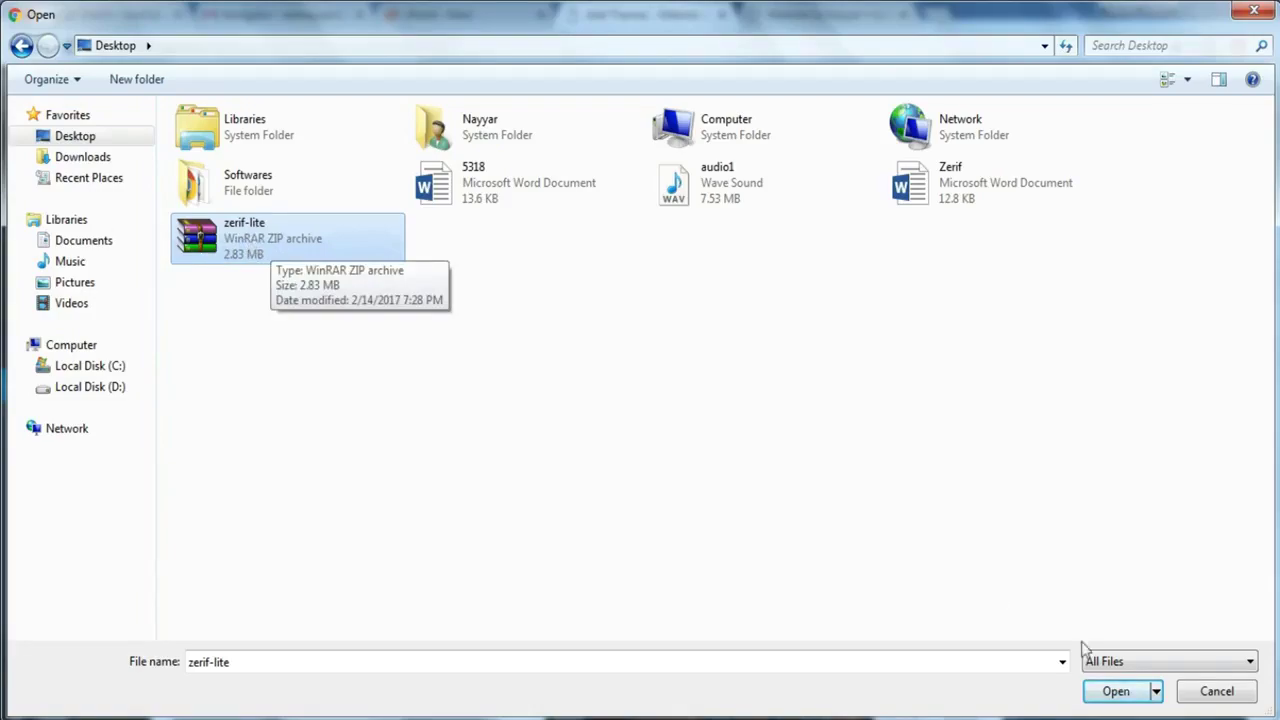
left_click(1118, 692)
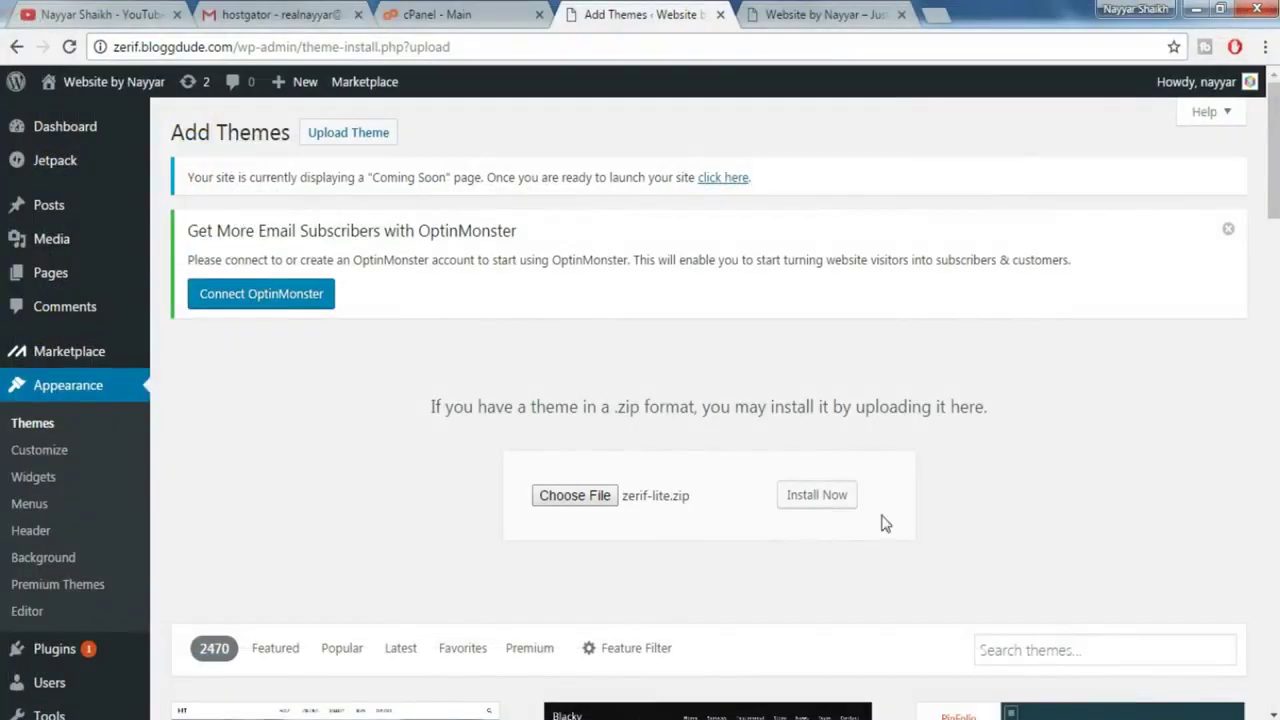
left_click(822, 500)
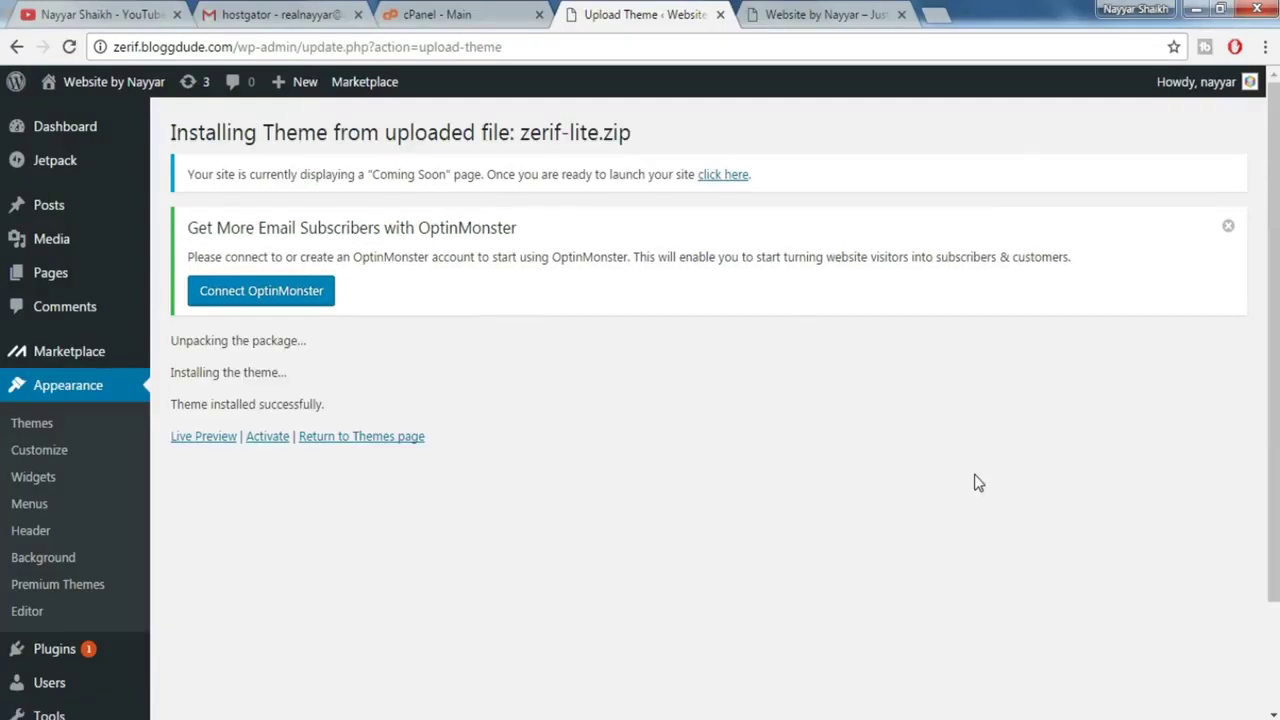
- Activate Zerif Lite and reload zerif.bloggdude.com to review its new hero, features, team and contact sections
left_click(267, 437)
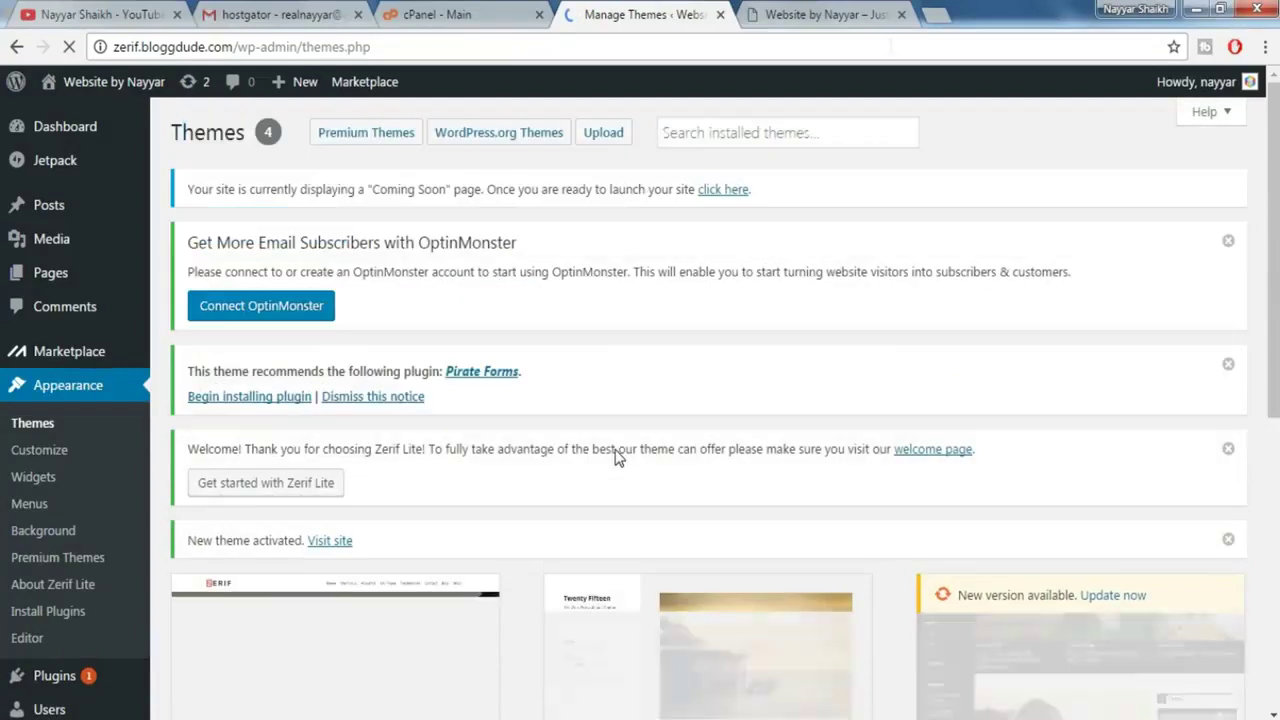
left_click(855, 18)
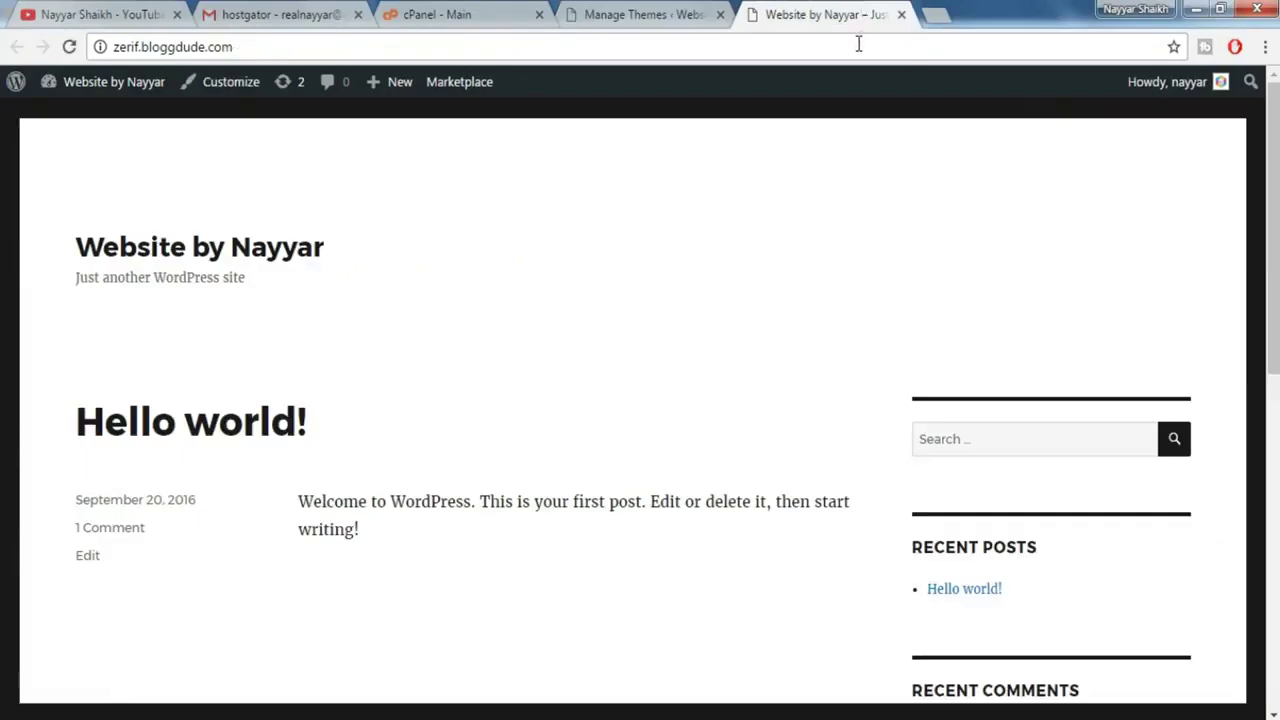
key("F5")
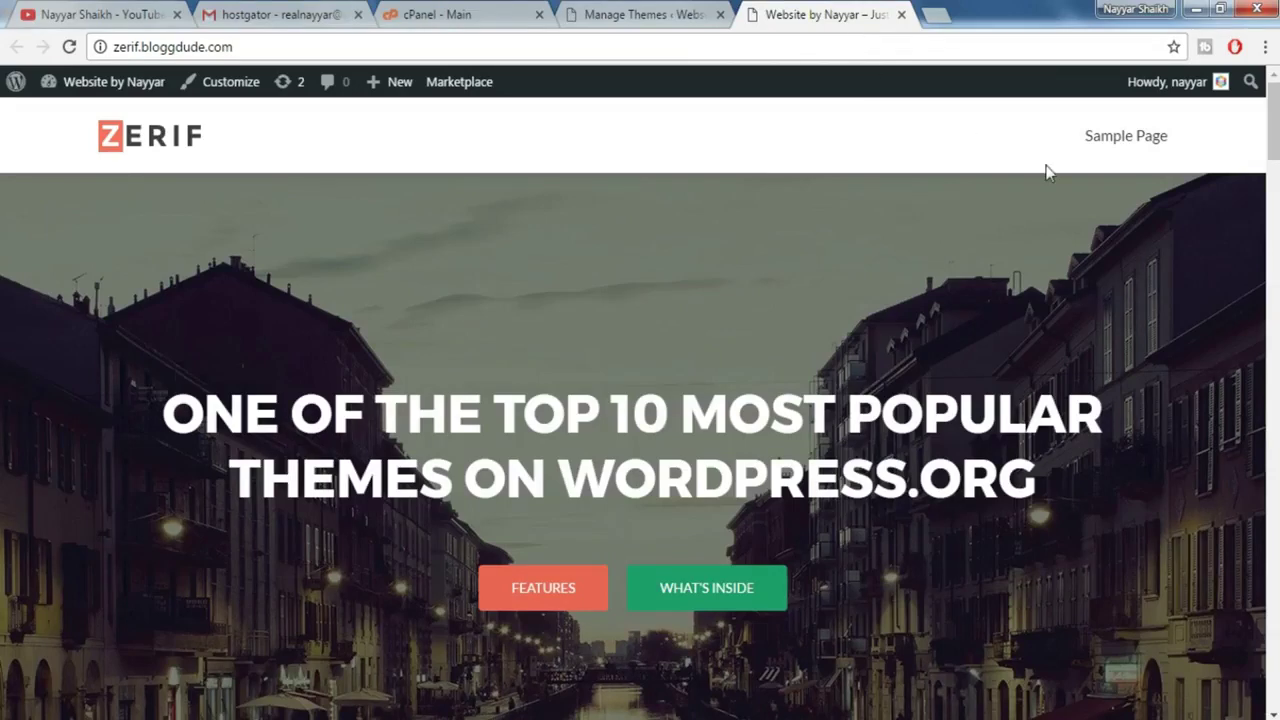
scroll(640, 400, "down", 5)
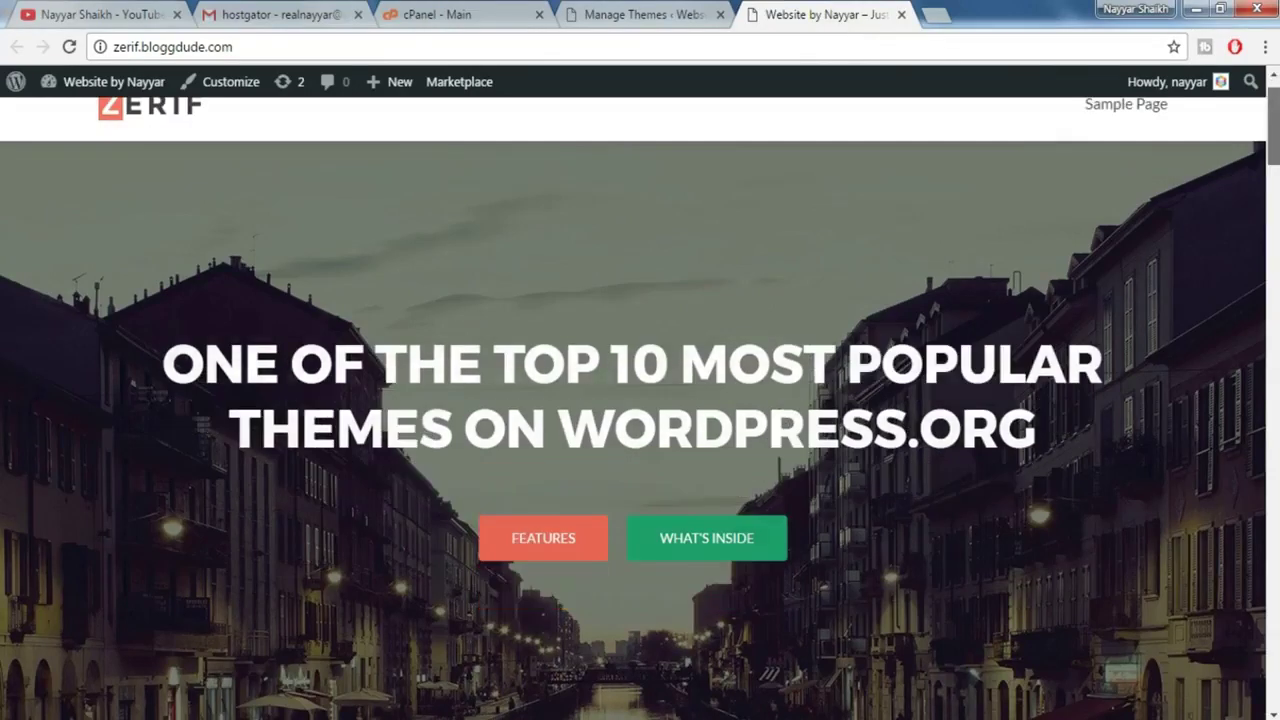
scroll(640, 400, "down", 8)
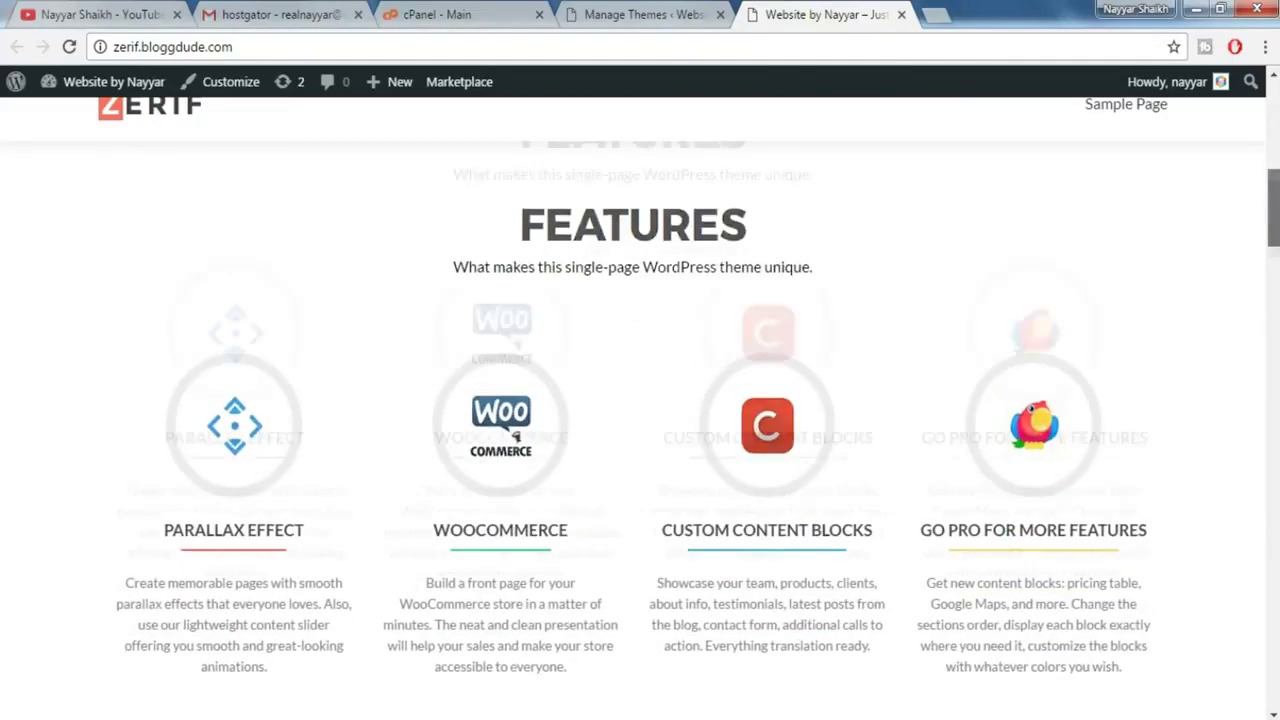
scroll(640, 400, "down", 10)
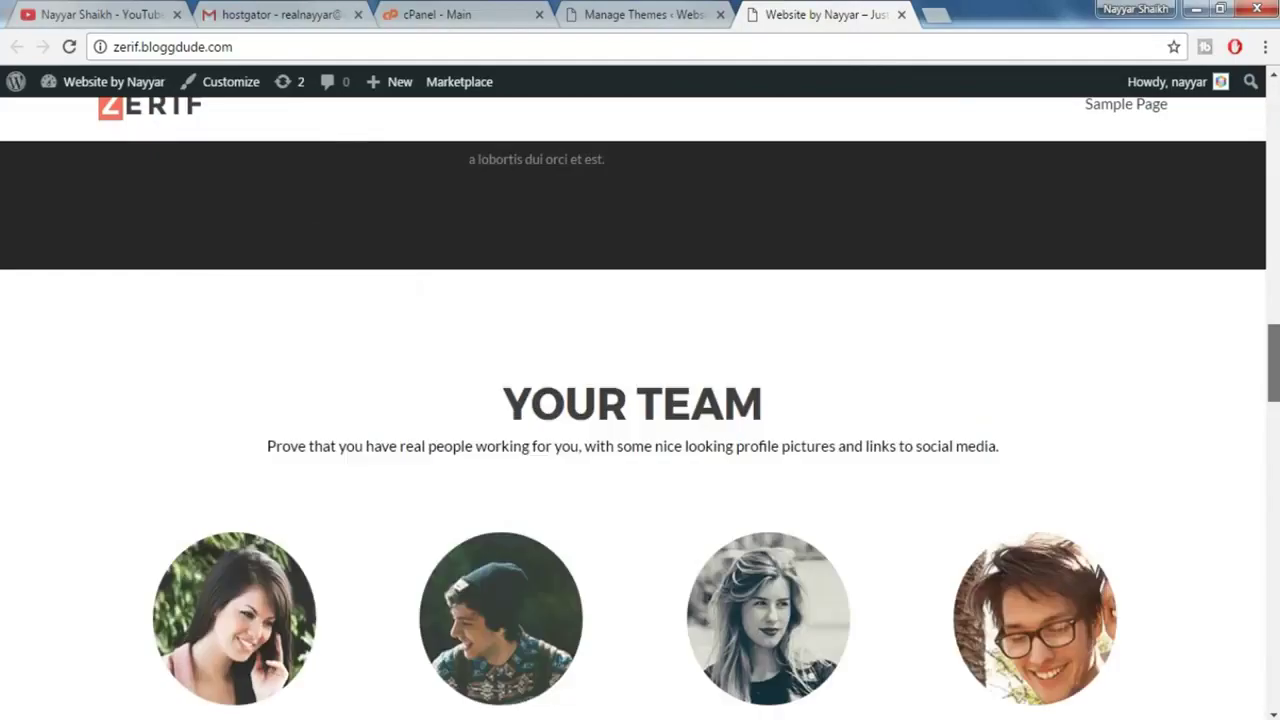
scroll(640, 400, "down", 6)
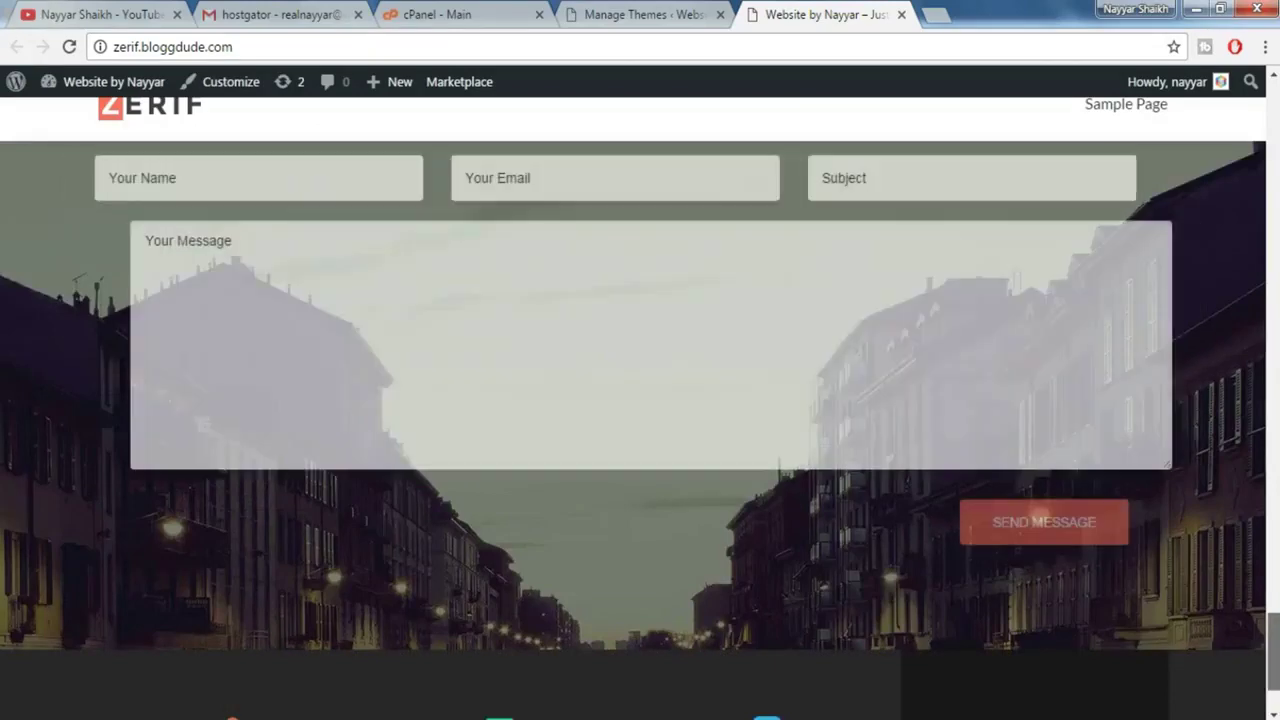
key("Home")
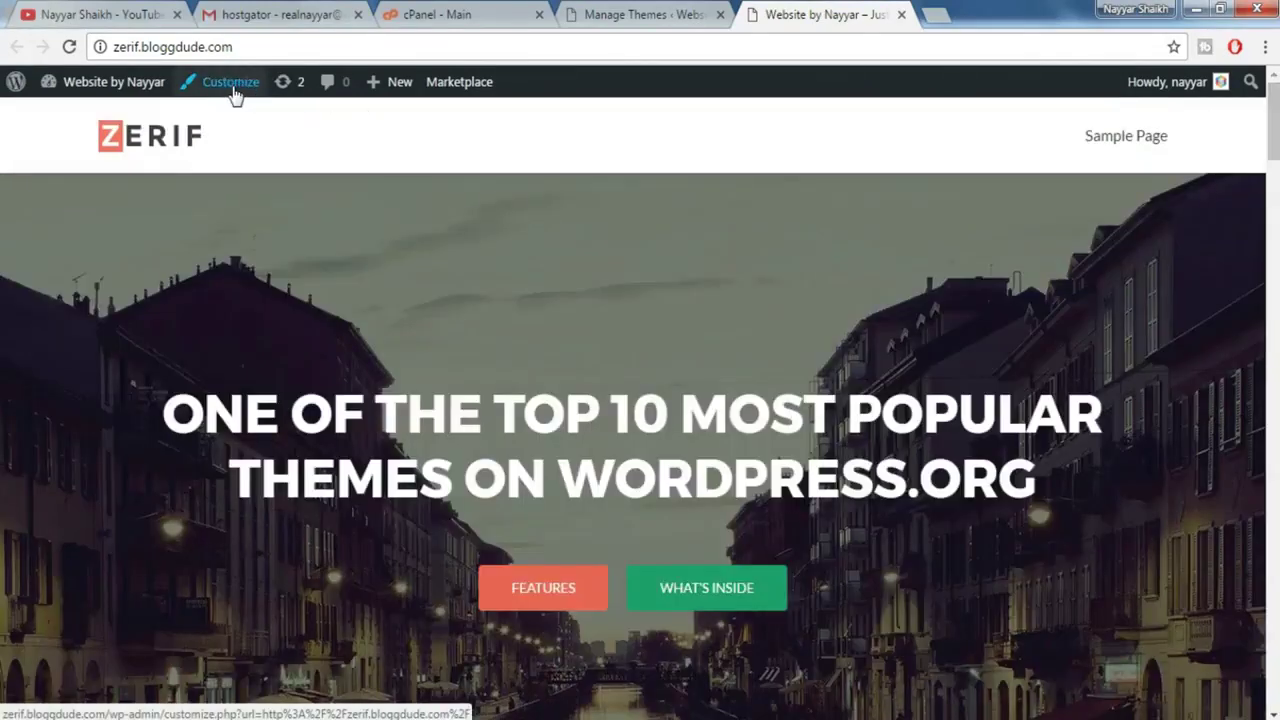
- In the Customizer's Big title main content, replace the hero title with a custom line
left_click(232, 84)
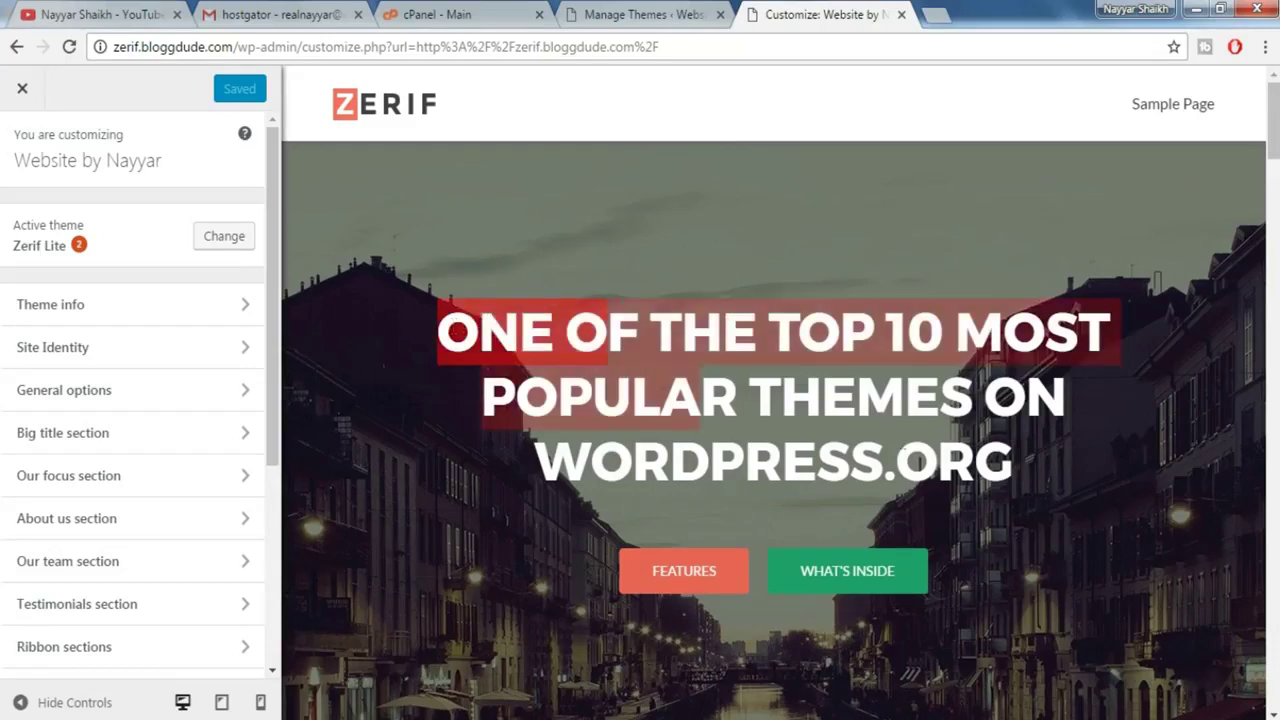
left_click(98, 440)
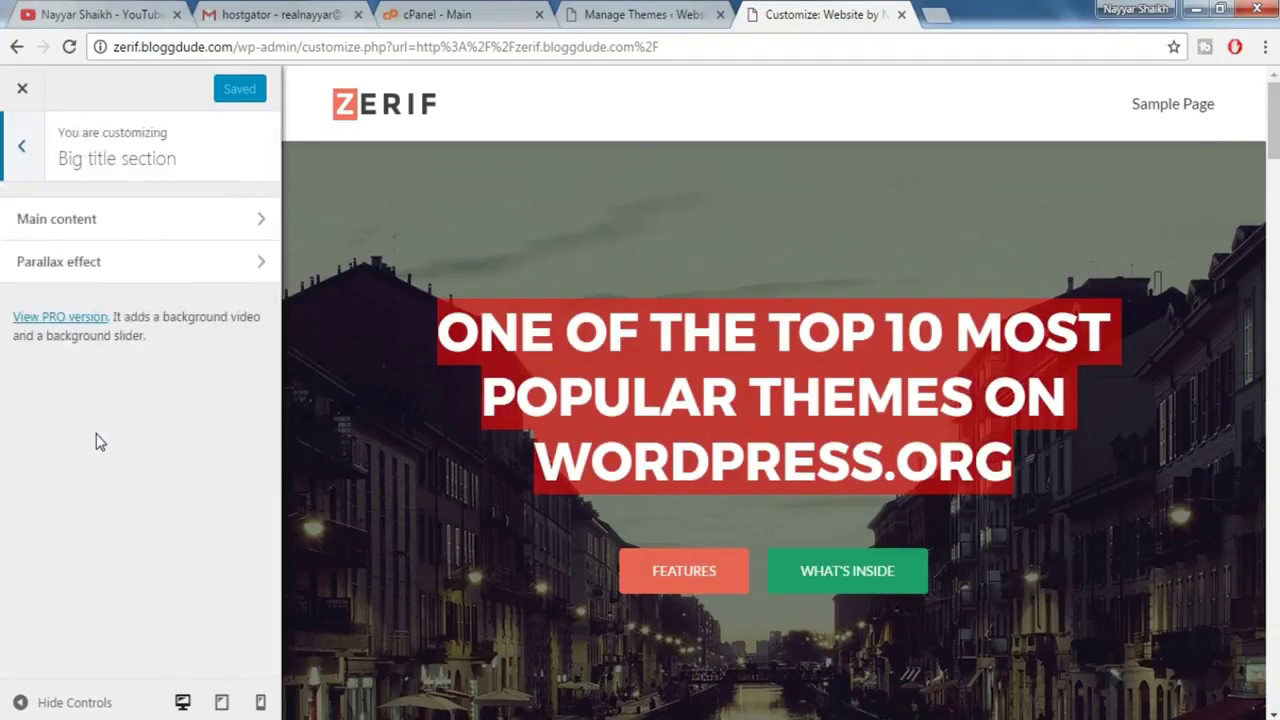
left_click(103, 235)
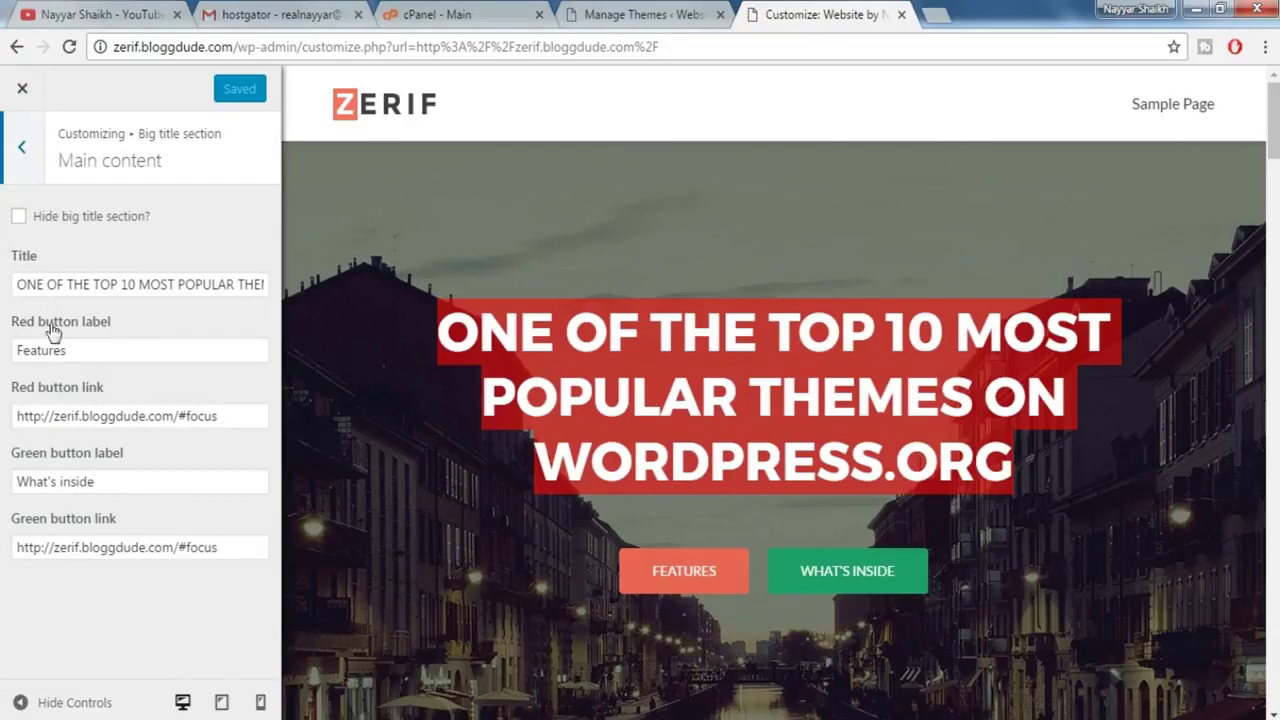
left_click(92, 274)
key("ctrl+a")
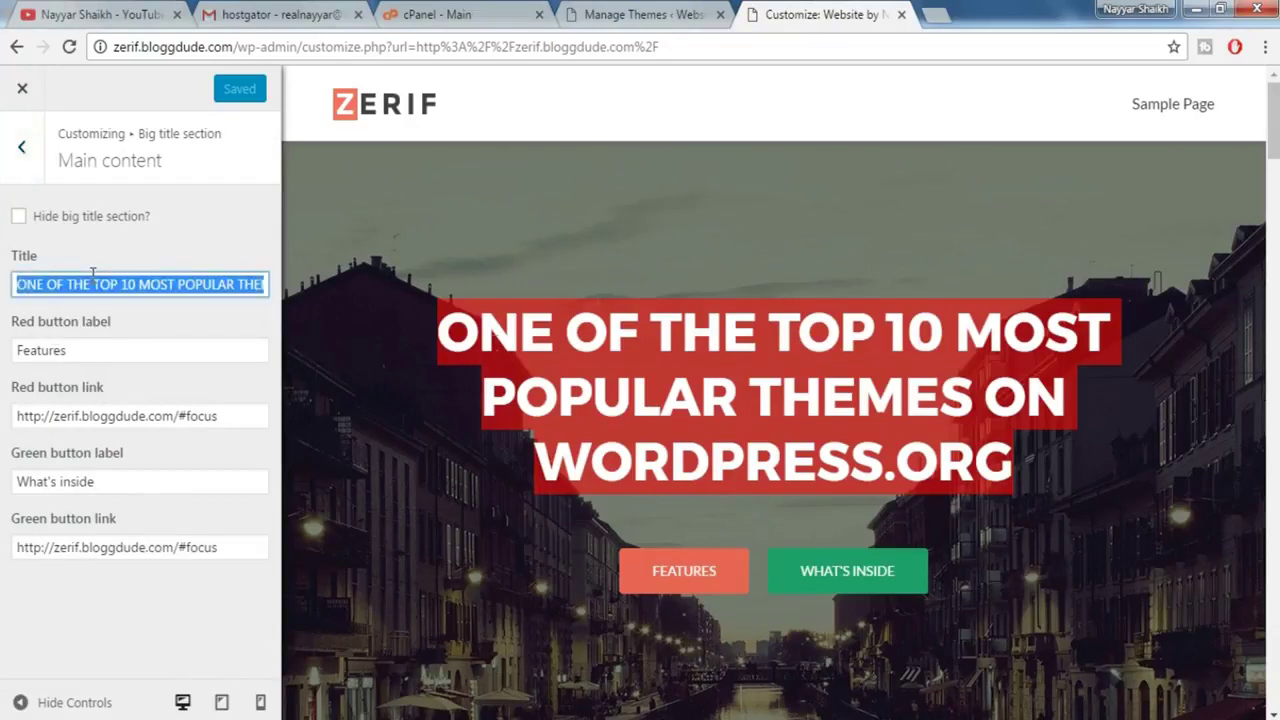
type("nayya")
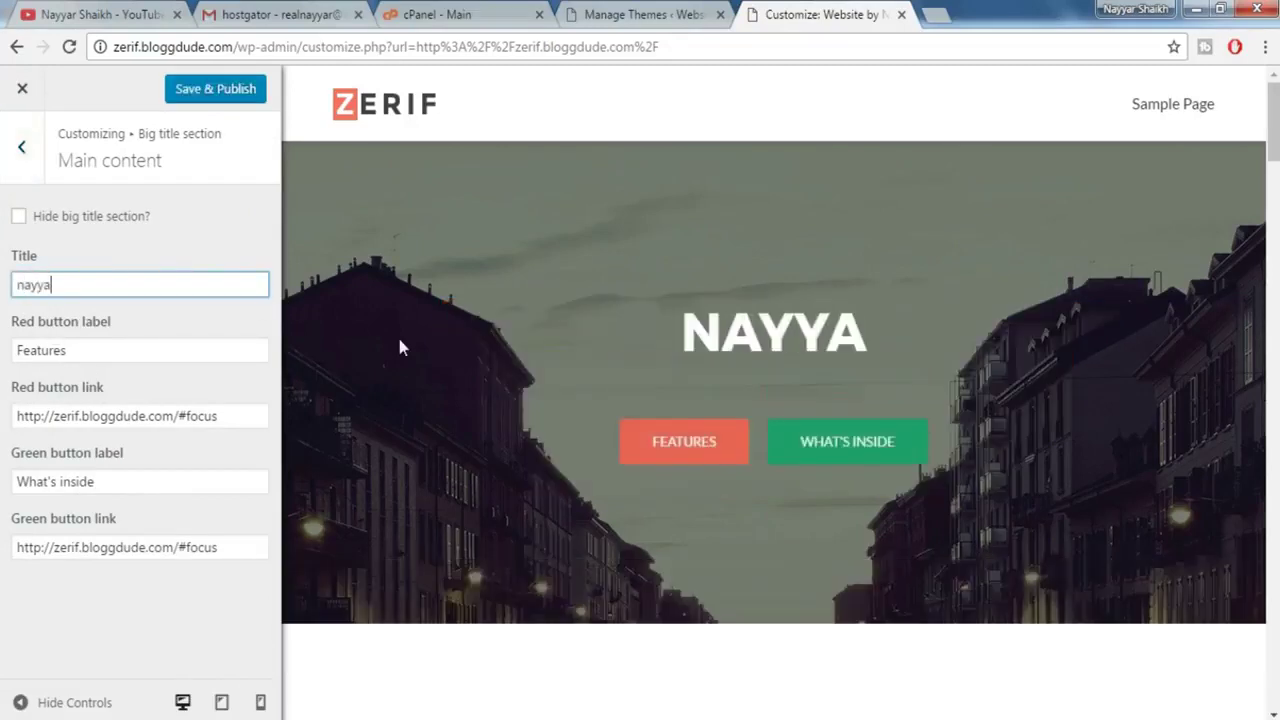
type("r is awesome")
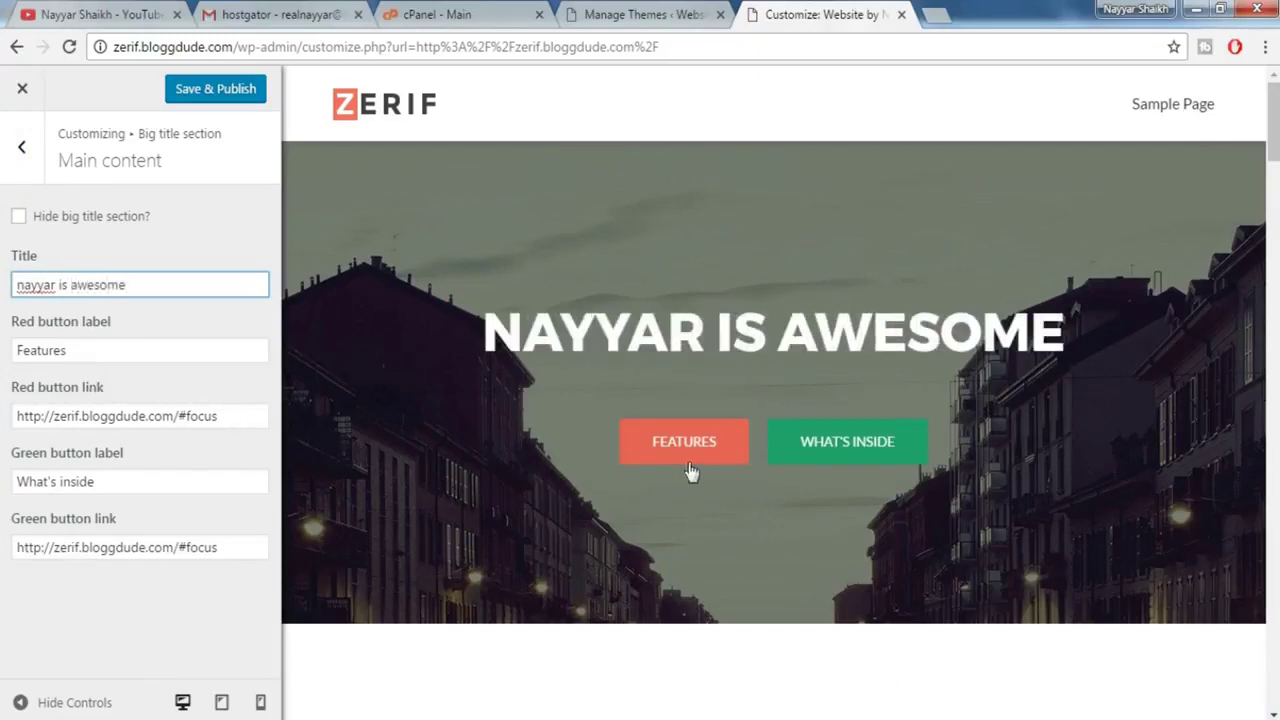
- Relabel the red button to 'button 1' and return to the main customizer menu
double_click(91, 355)
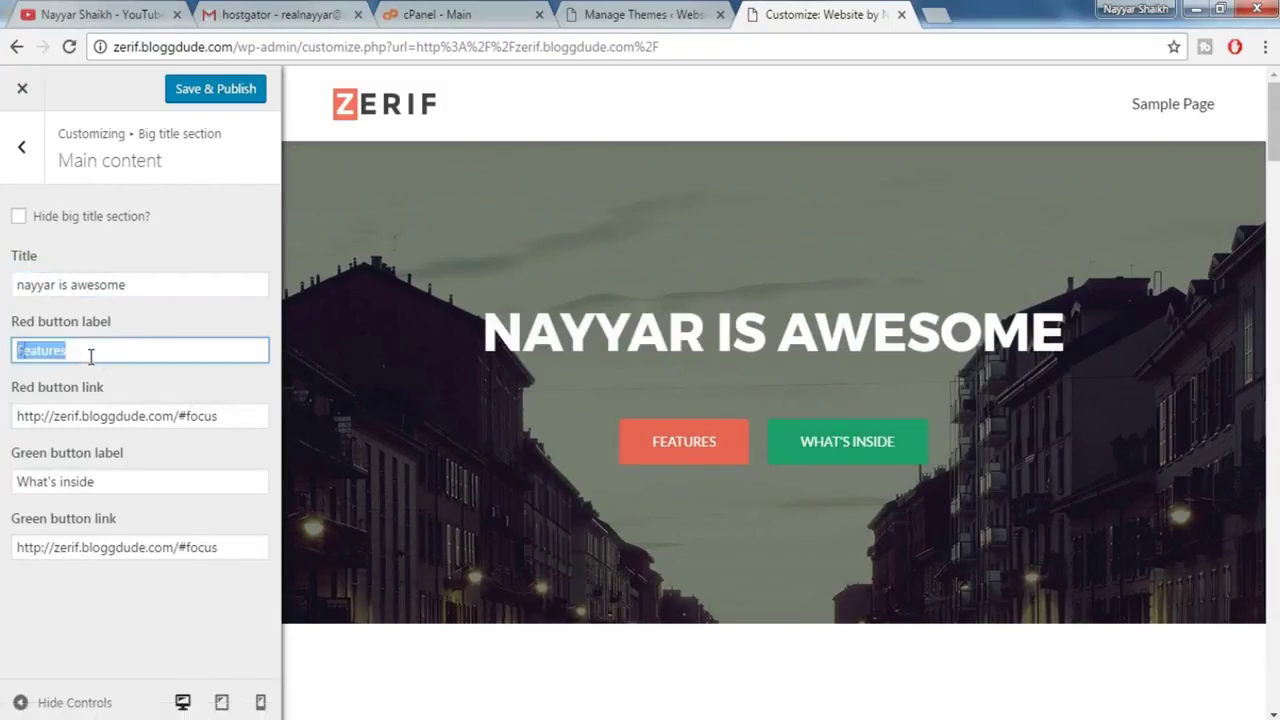
type("button 1")
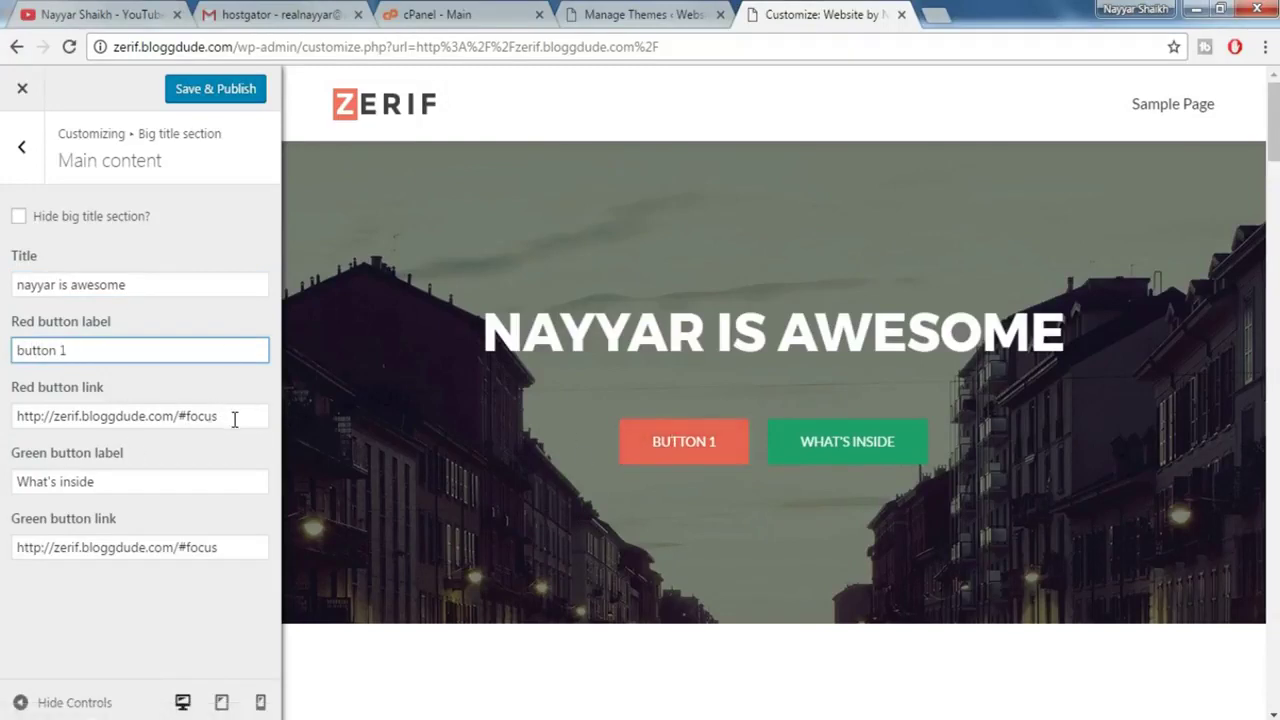
left_click(22, 150)
left_click(778, 452)
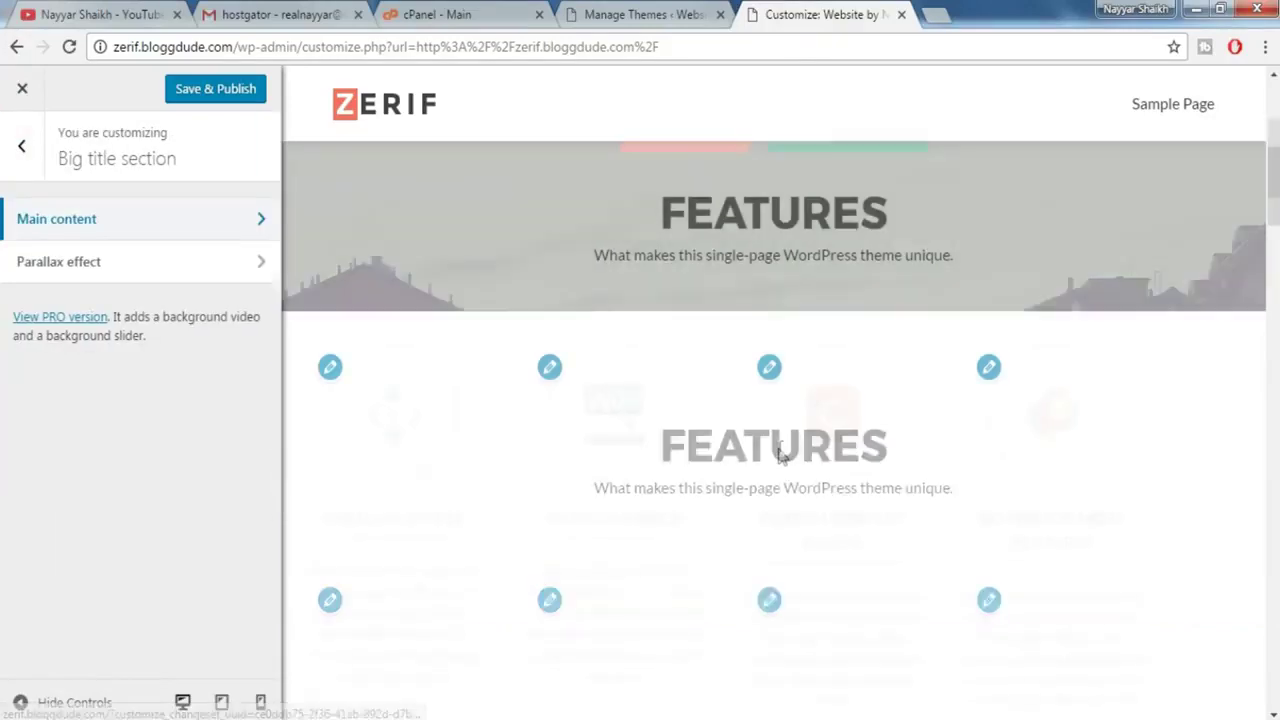
scroll(648, 316, "up", 2)
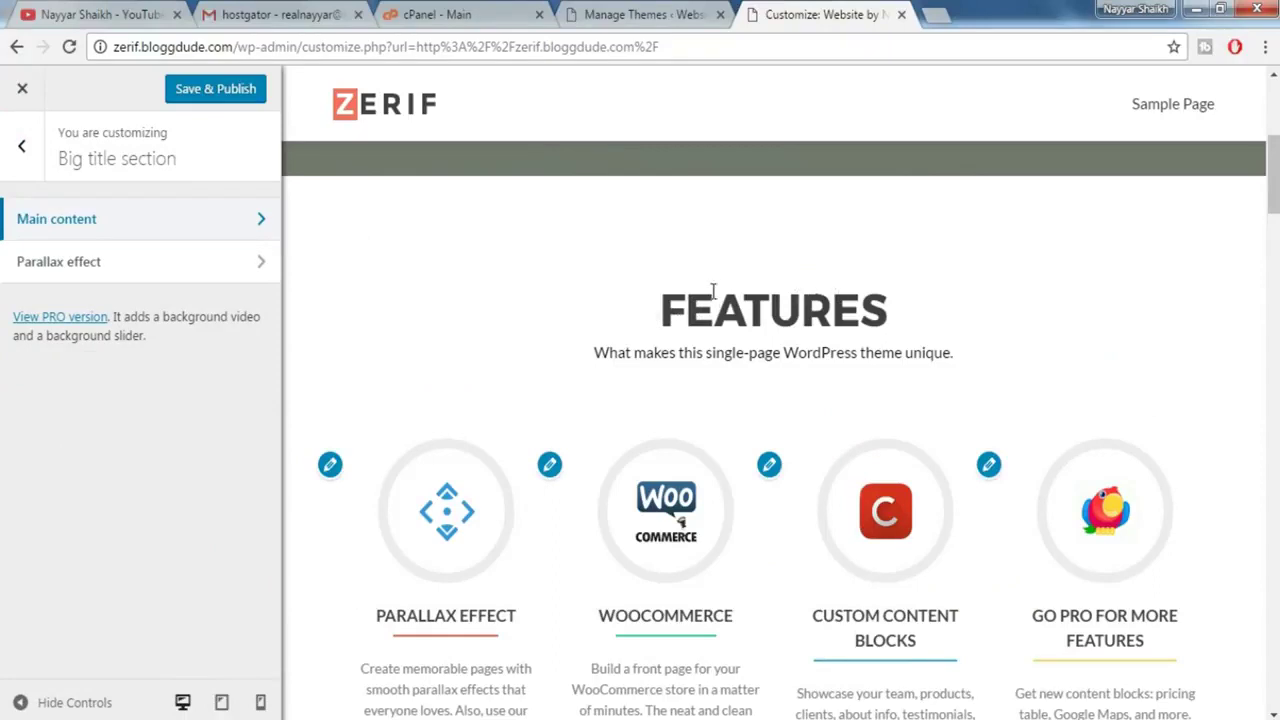
left_click(28, 162)
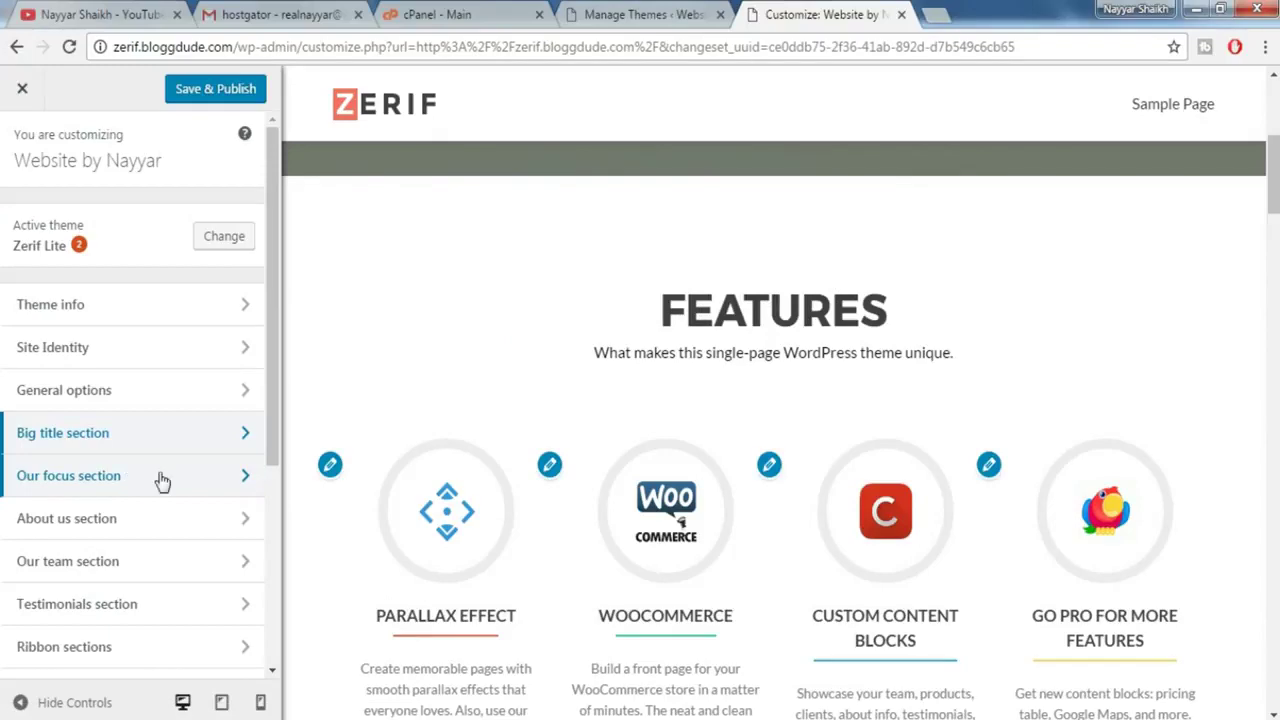
- Rename the Our focus section title from FEATURES to 'future'
left_click(131, 493)
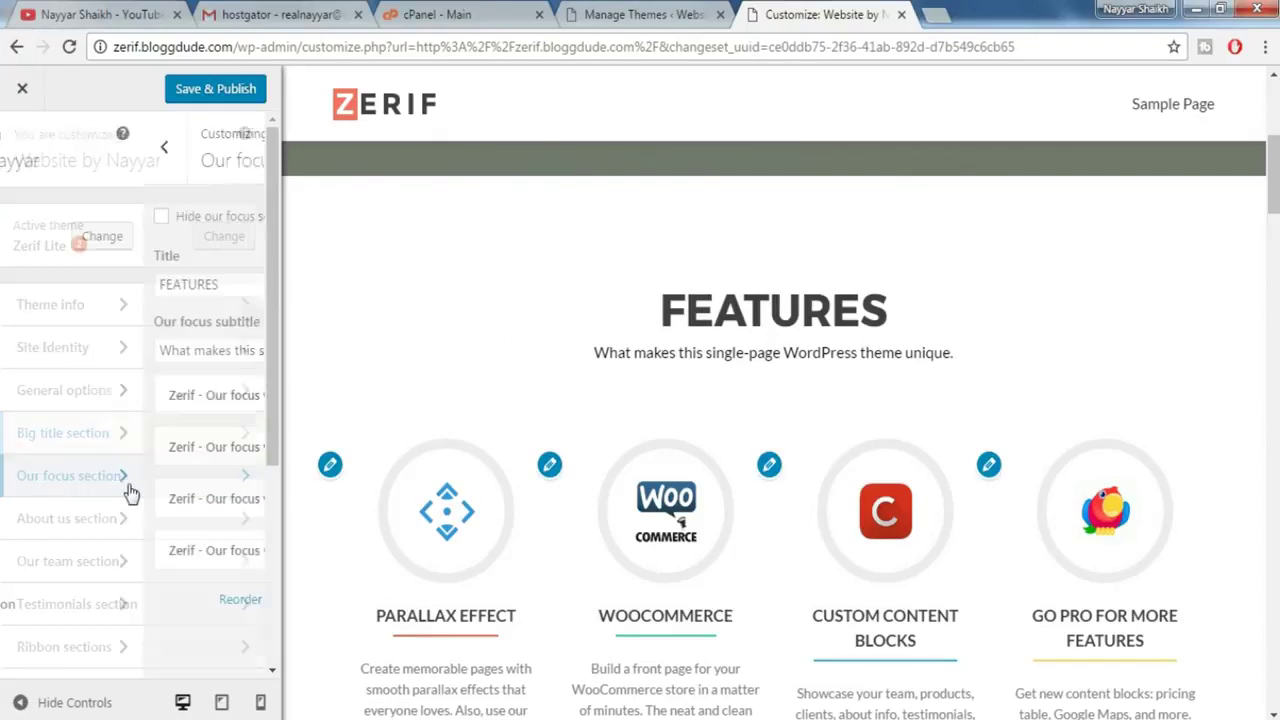
double_click(127, 291)
type("future")
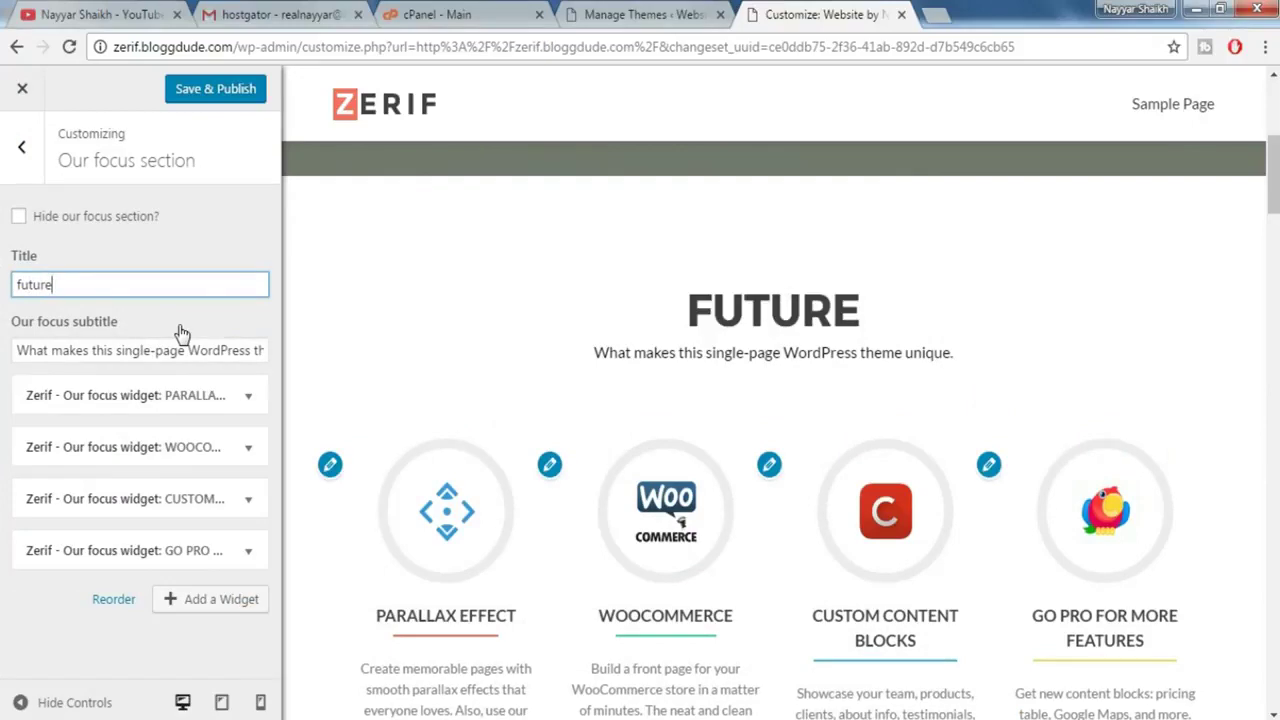
scroll(693, 329, "down", 2)
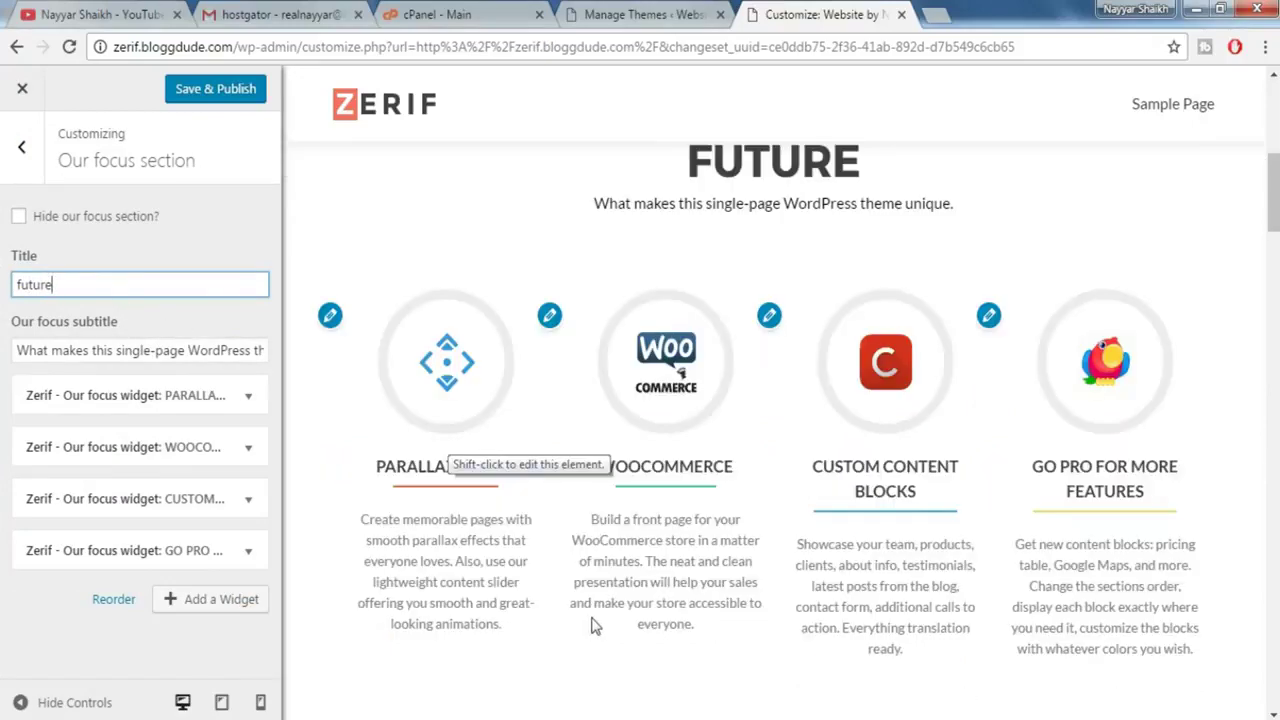
left_click(500, 558)
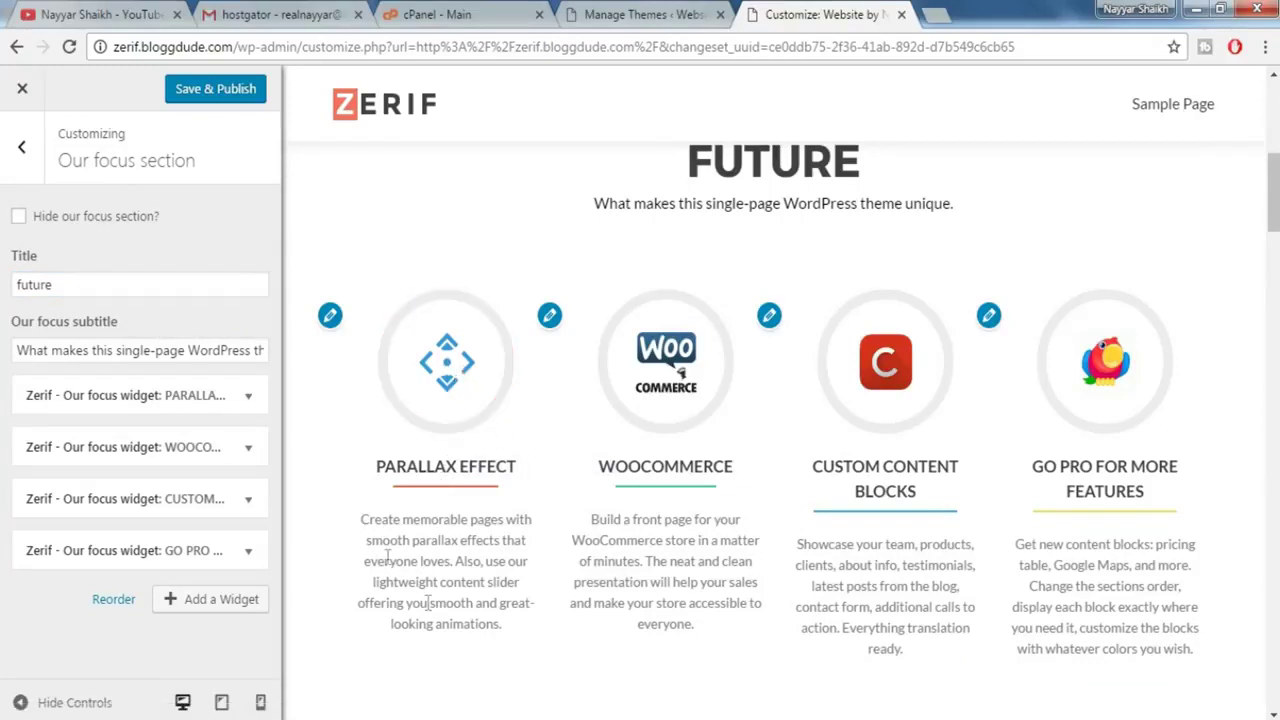
left_click(330, 316)
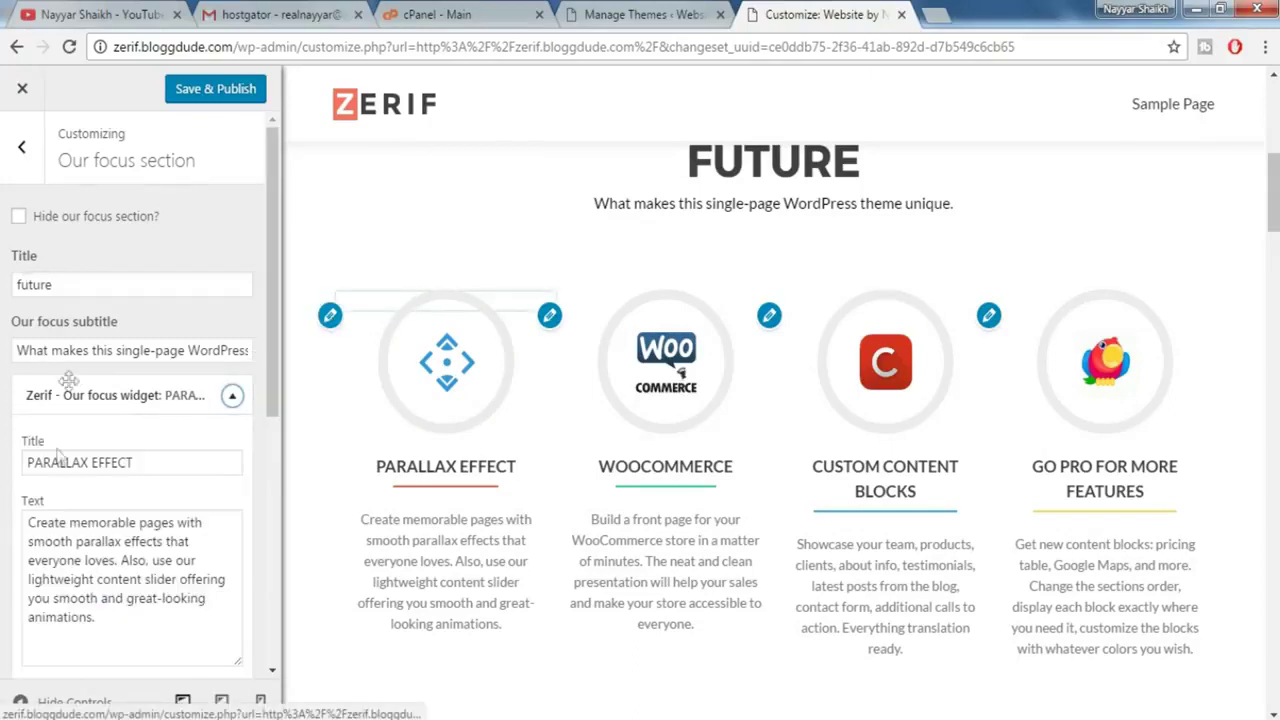
- Title the first focus widget 'effect 1' and replace its description with 'text1'
scroll(273, 344, "down", 1)
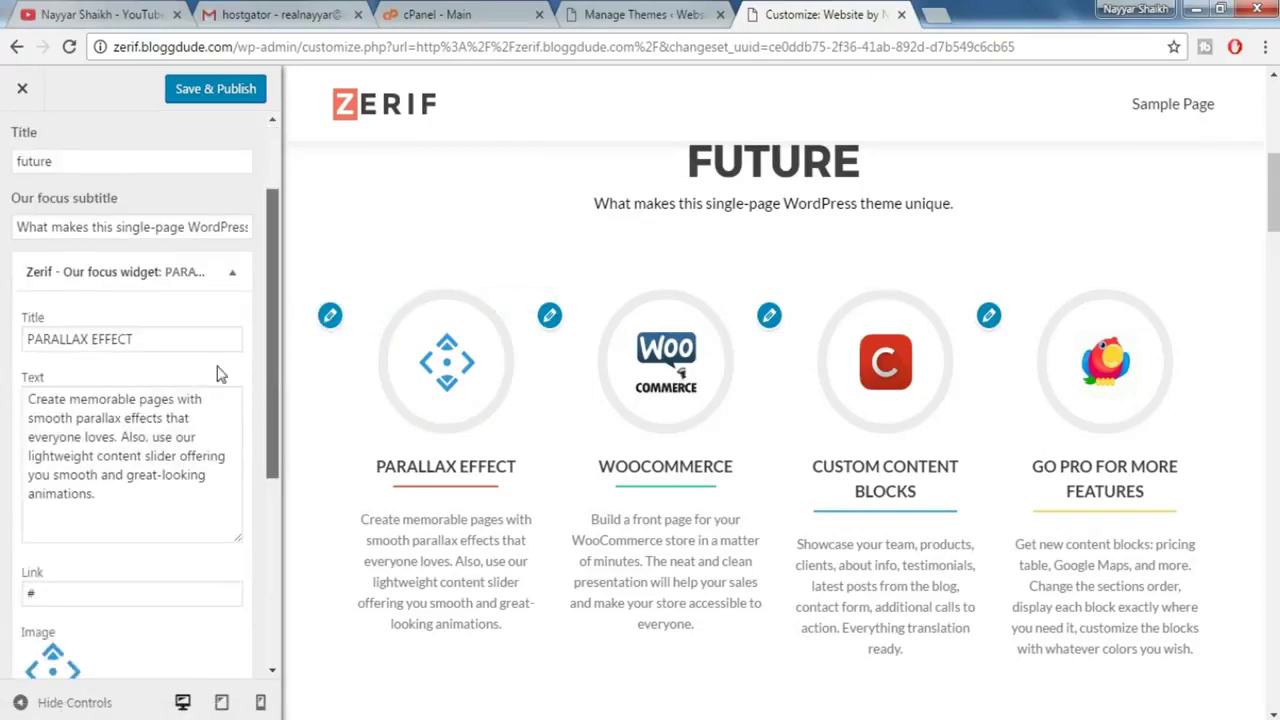
left_click_drag(198, 340, 28, 333)
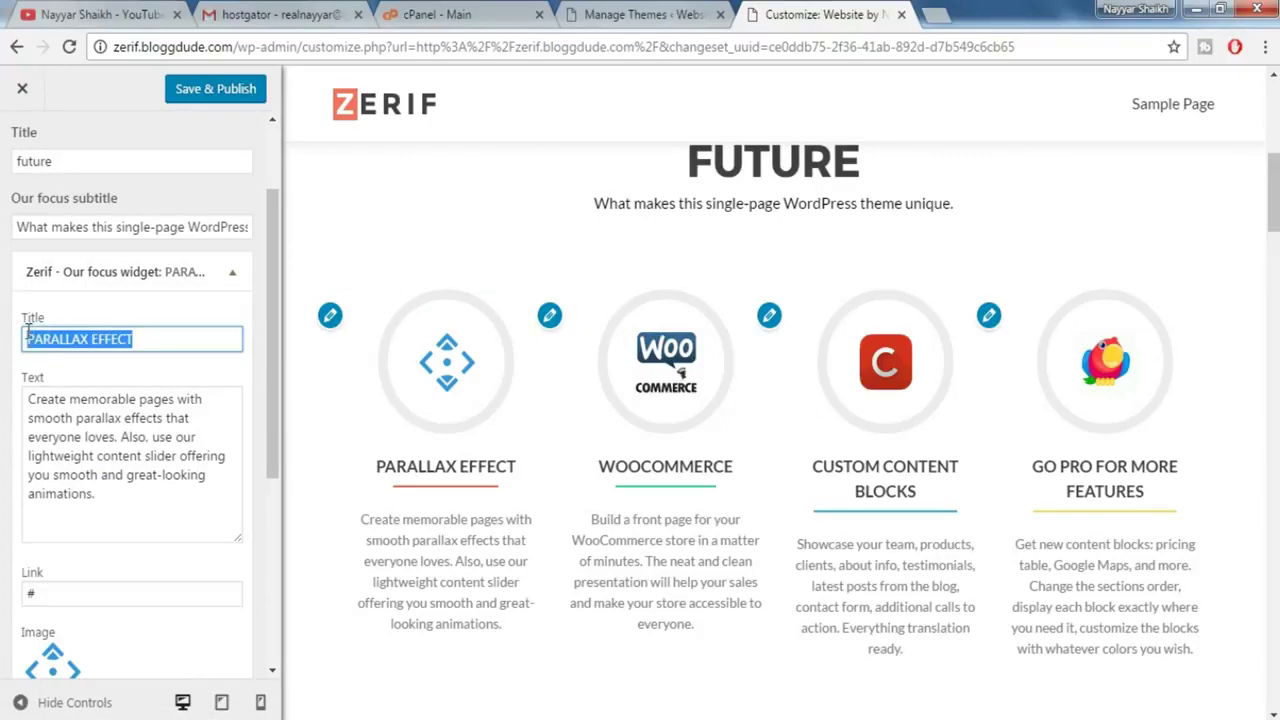
type("s")
type("ffect ")
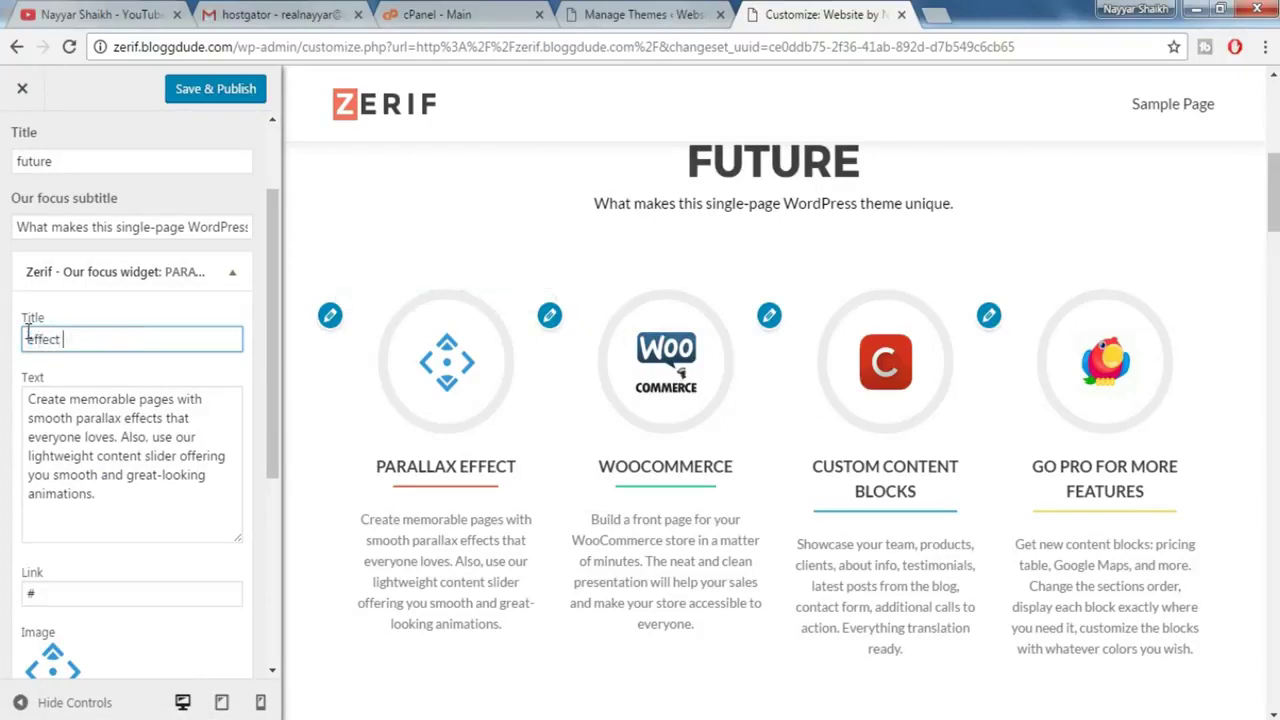
type("1")
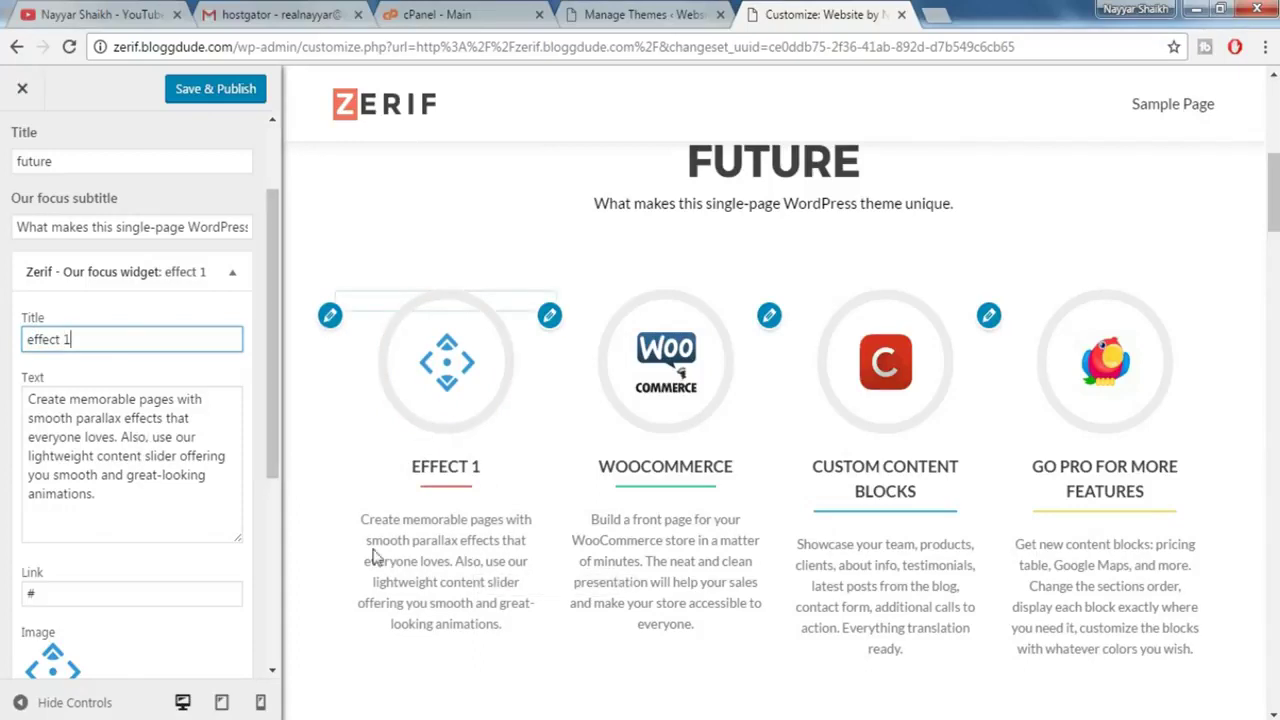
left_click(483, 603)
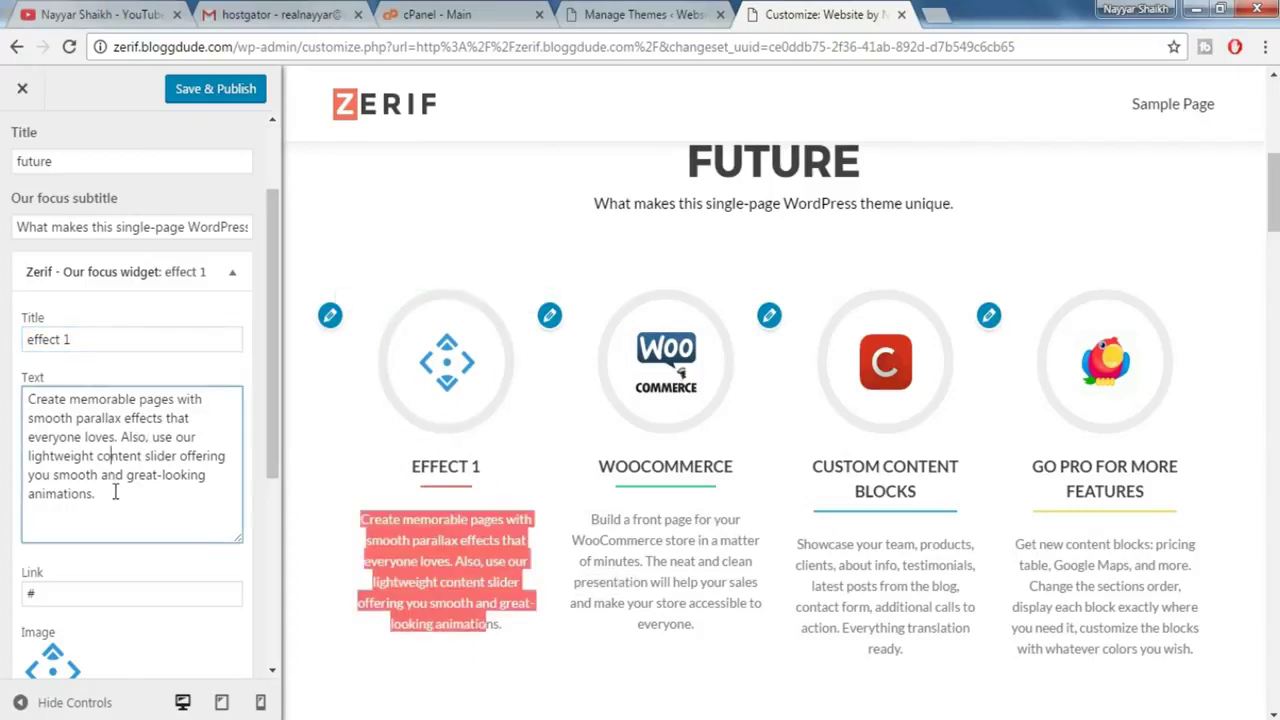
left_click_drag(114, 489, 12, 397)
type("text1")
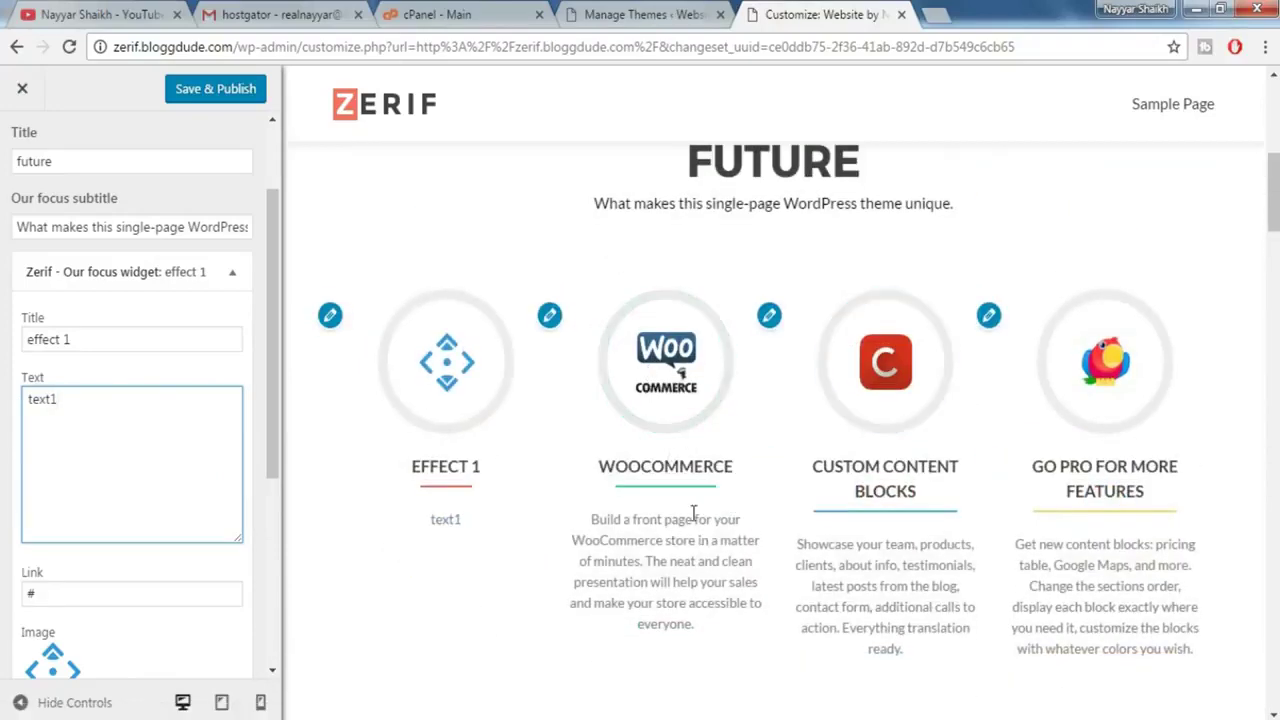
scroll(757, 450, "down", 5)
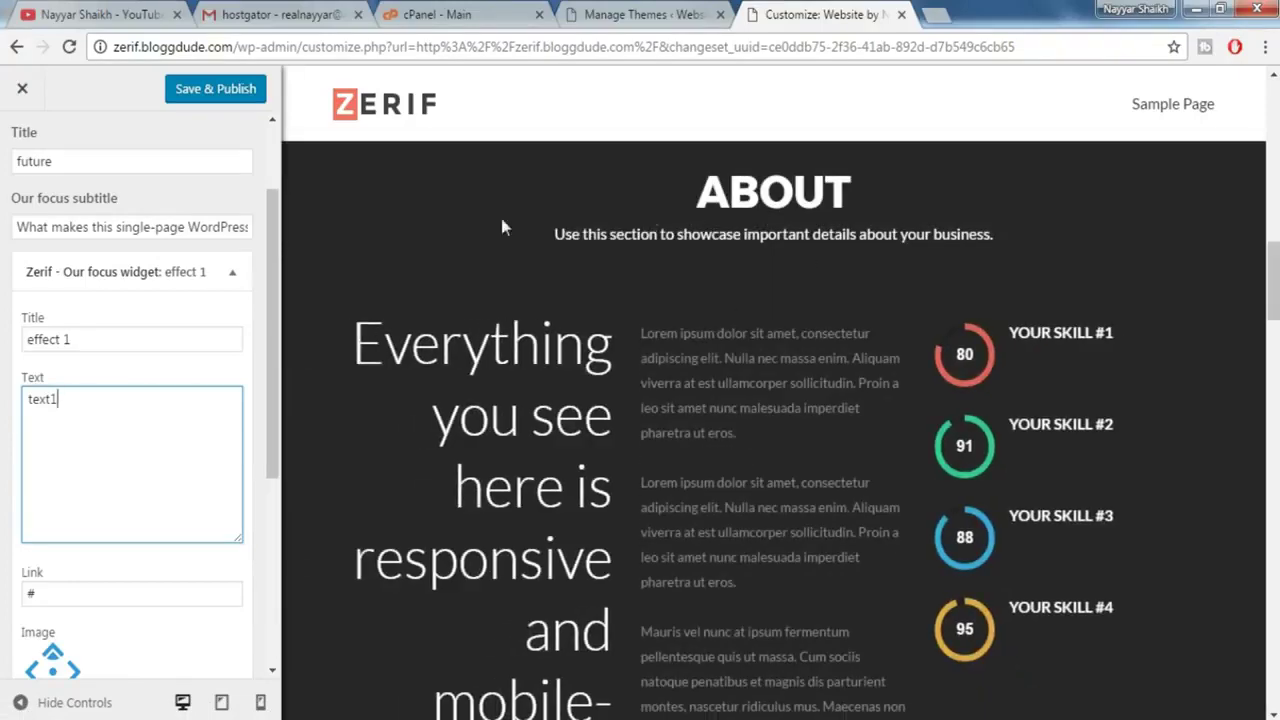
- Append 'us' to the About us section's main content title so it reads 'About us'
scroll(95, 224, "up", 2)
left_click(29, 168)
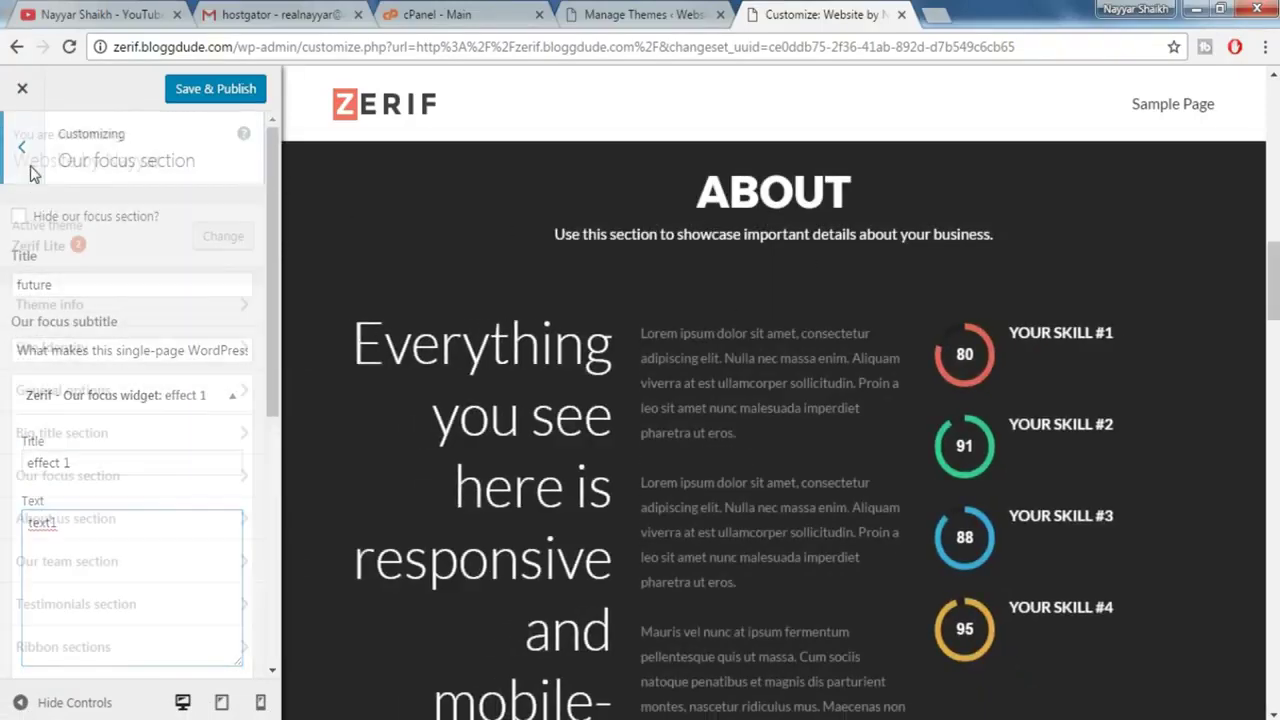
left_click(120, 519)
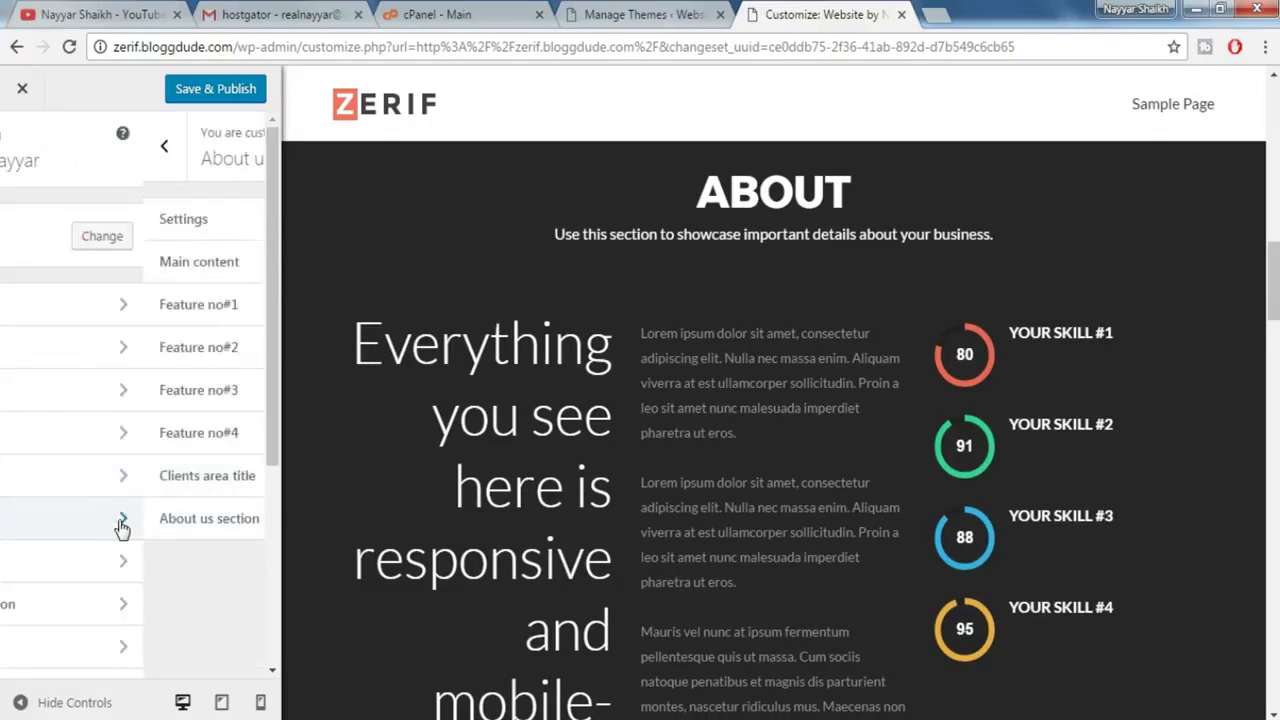
left_click(115, 262)
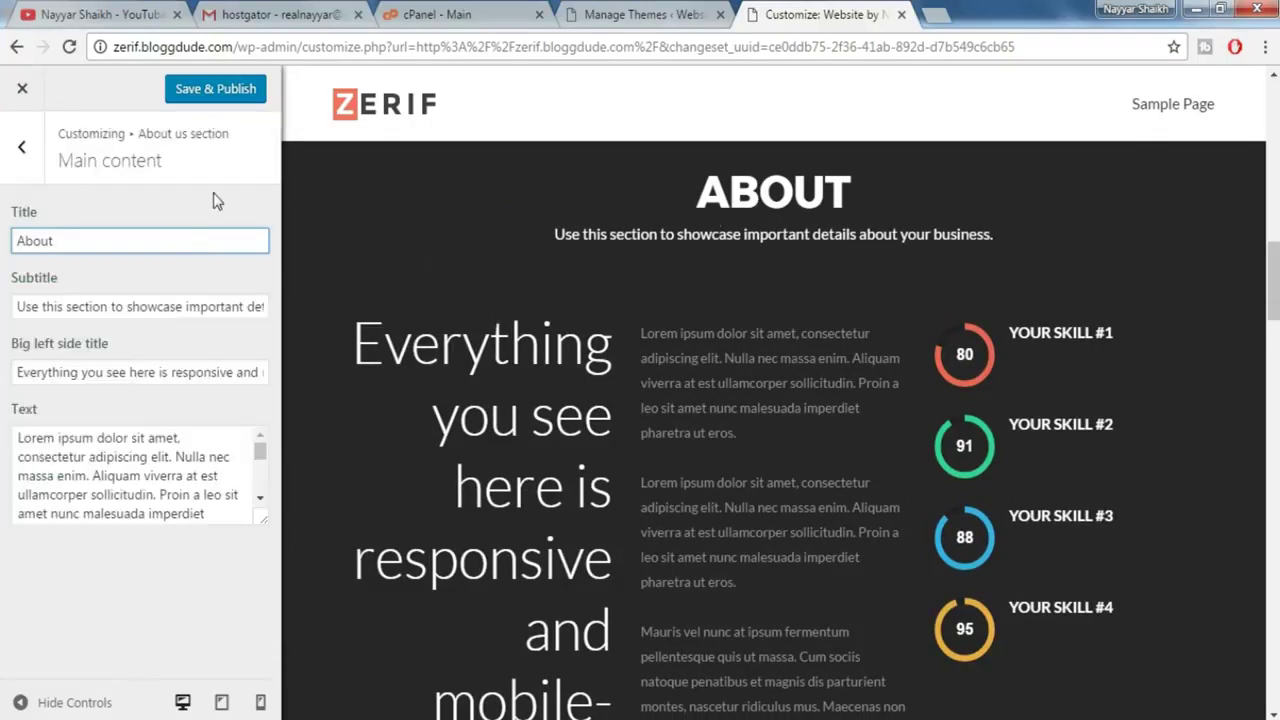
type("us")
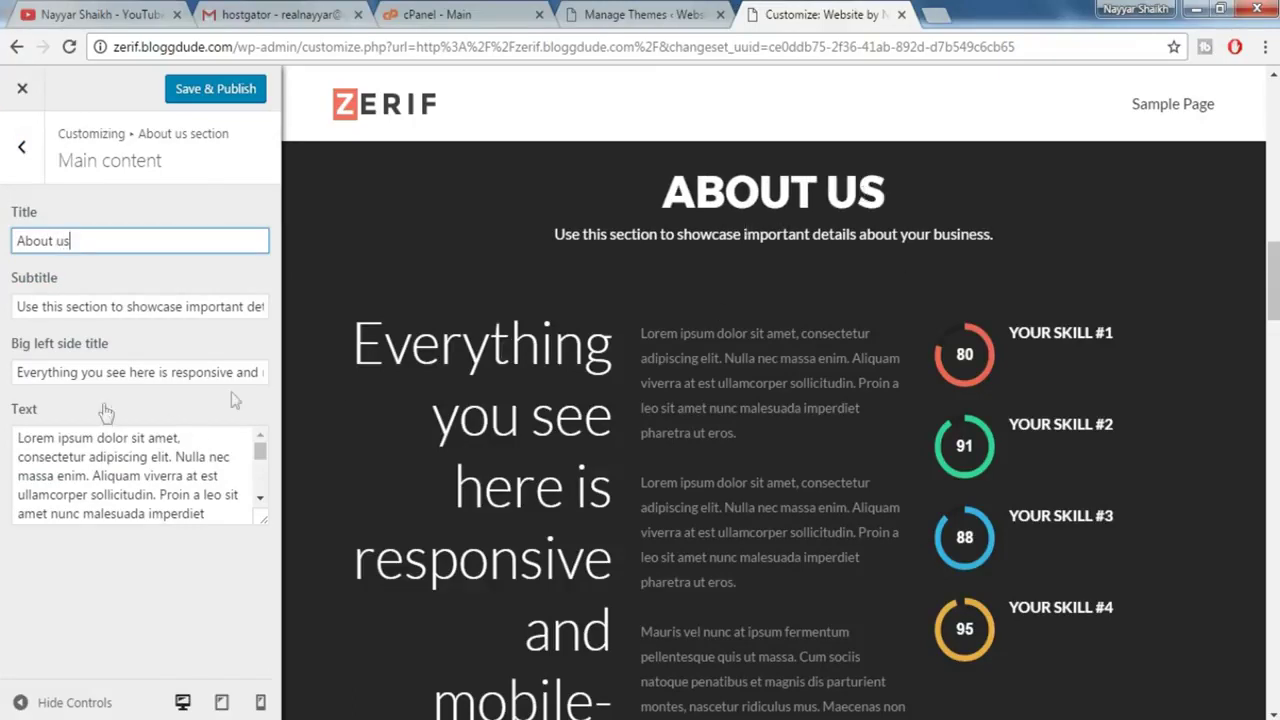
- Open the About us section's first skill, 'YOUR SKILL #1' at 80 percent
triple_click(88, 366)
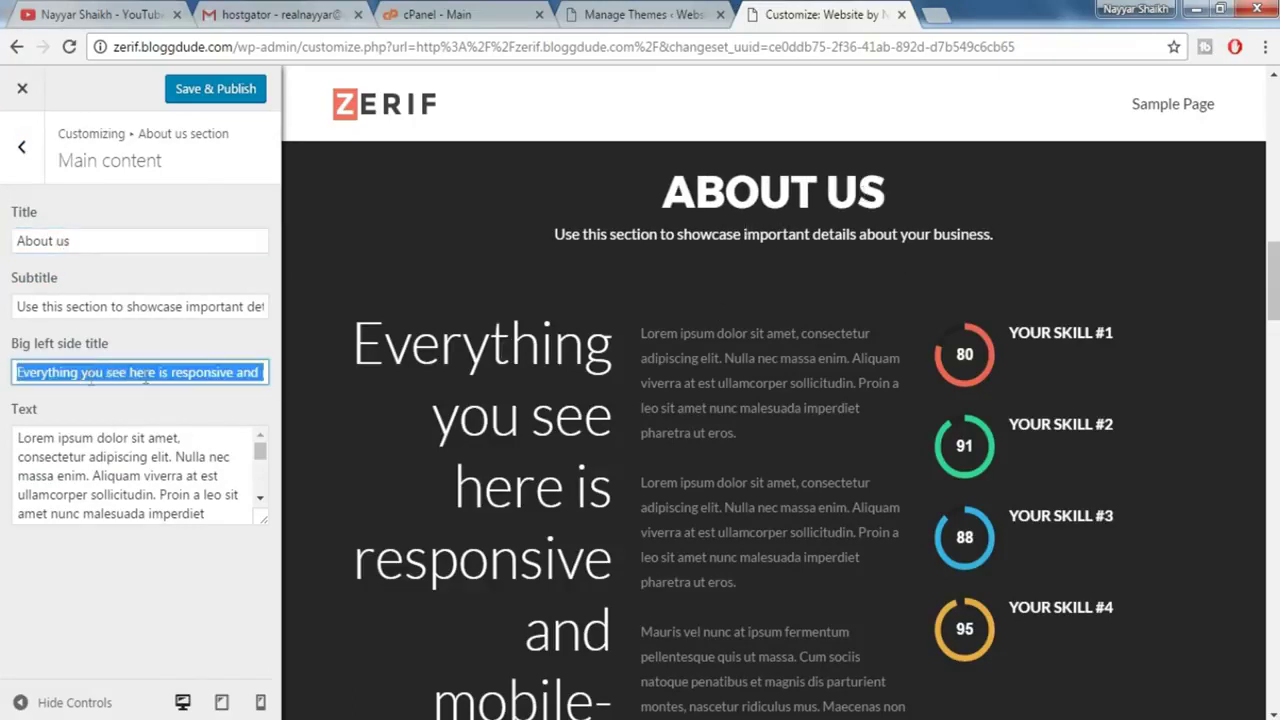
left_click(228, 476)
key("ctrl+a")
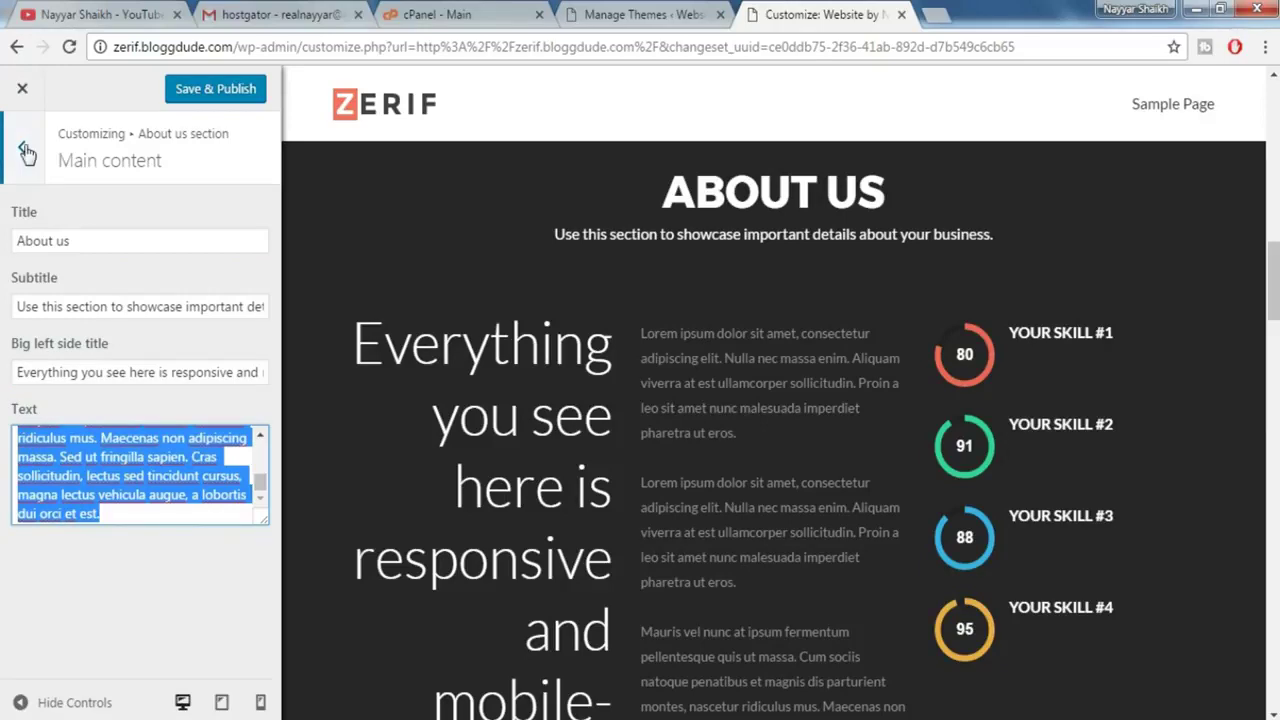
left_click(24, 148)
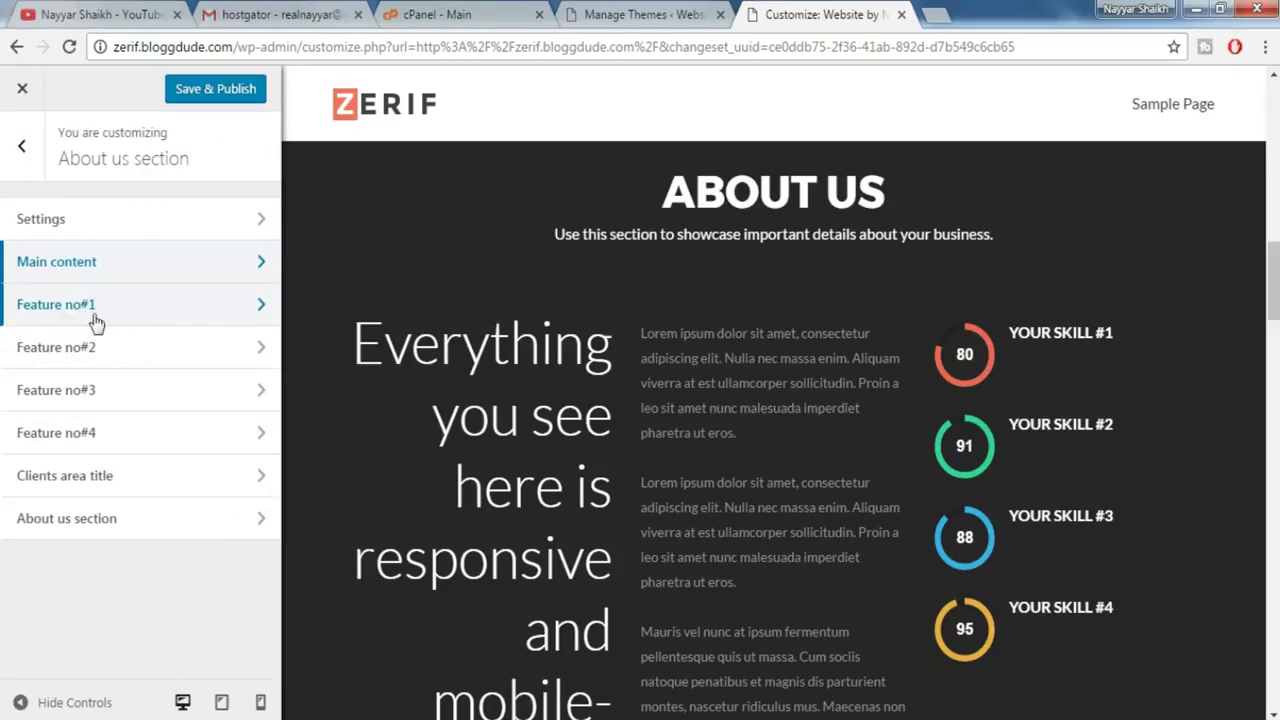
left_click(94, 308)
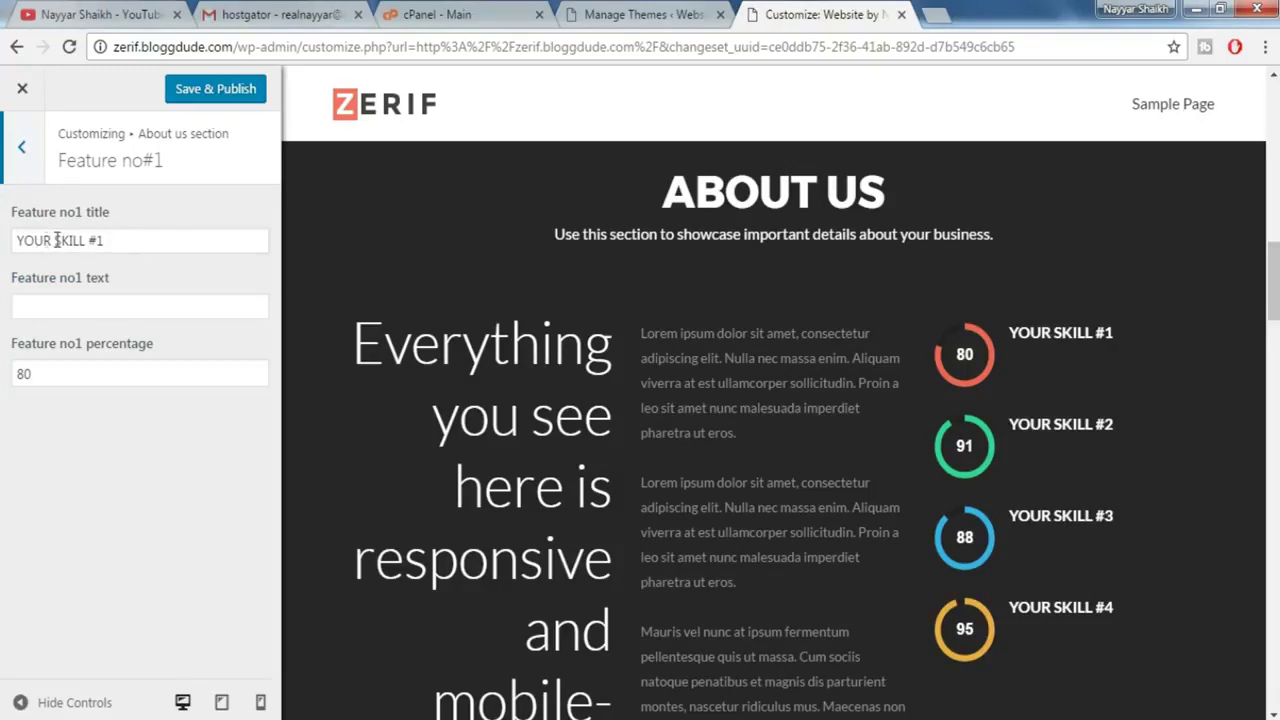
- Shorten the first skill's title to 'SKILL #1' and set its percentage to 65
left_click_drag(55, 240, 3, 235)
key("Delete")
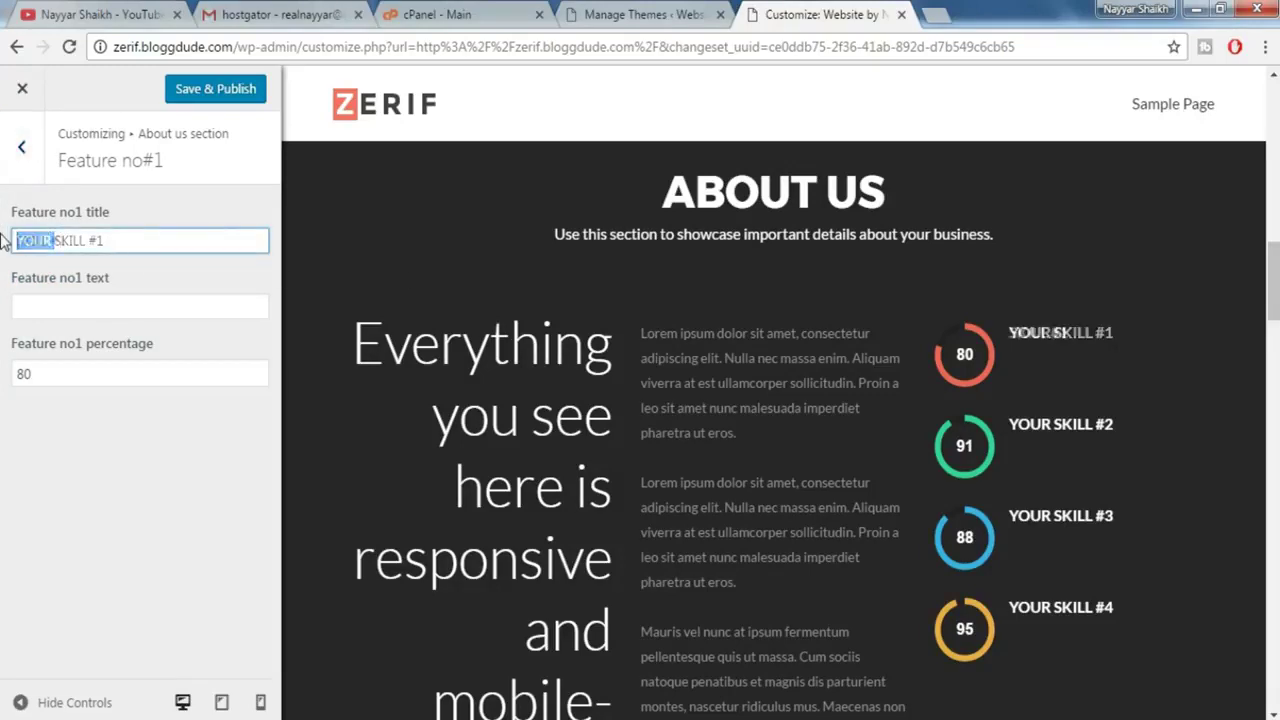
key("Delete")
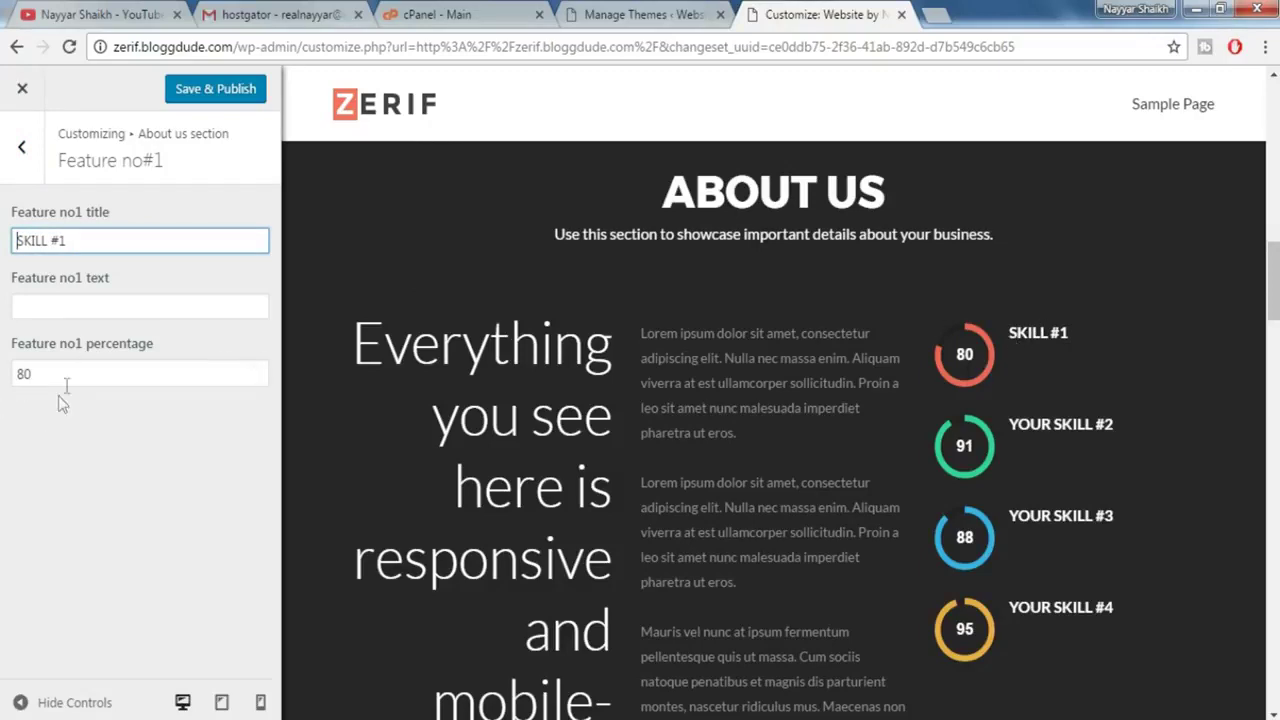
left_click_drag(63, 380, 3, 377)
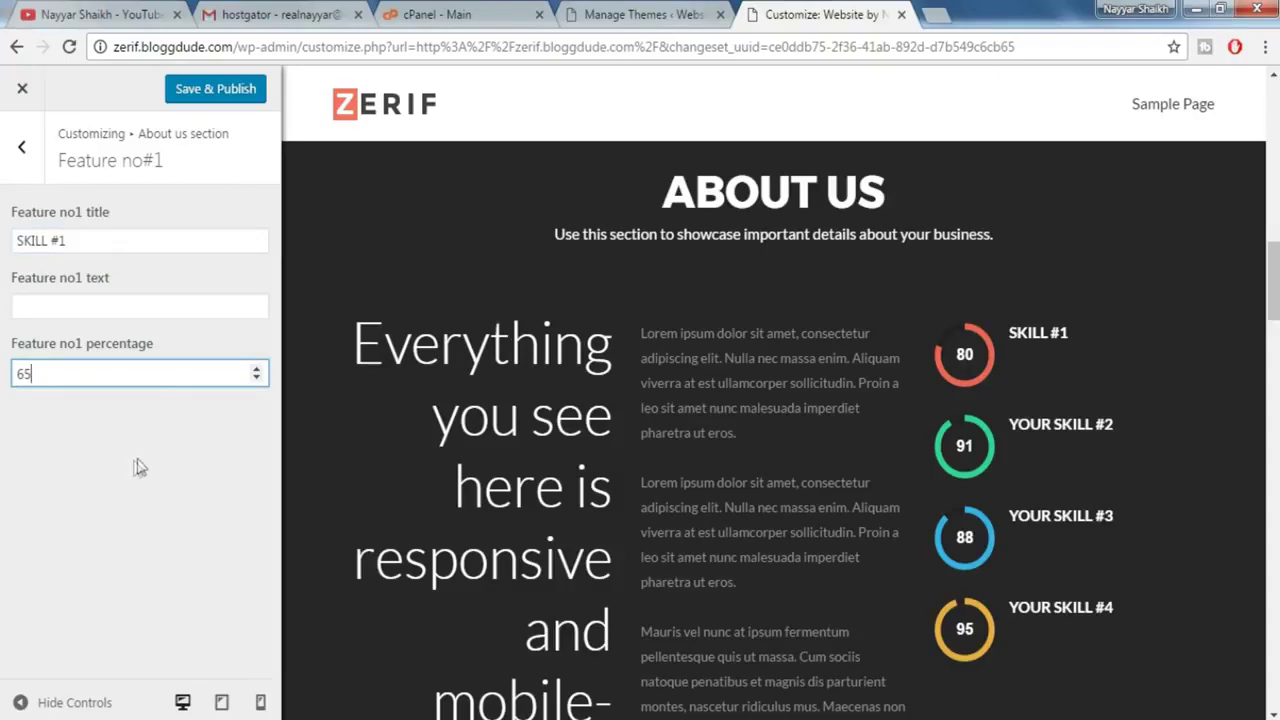
left_click(137, 466)
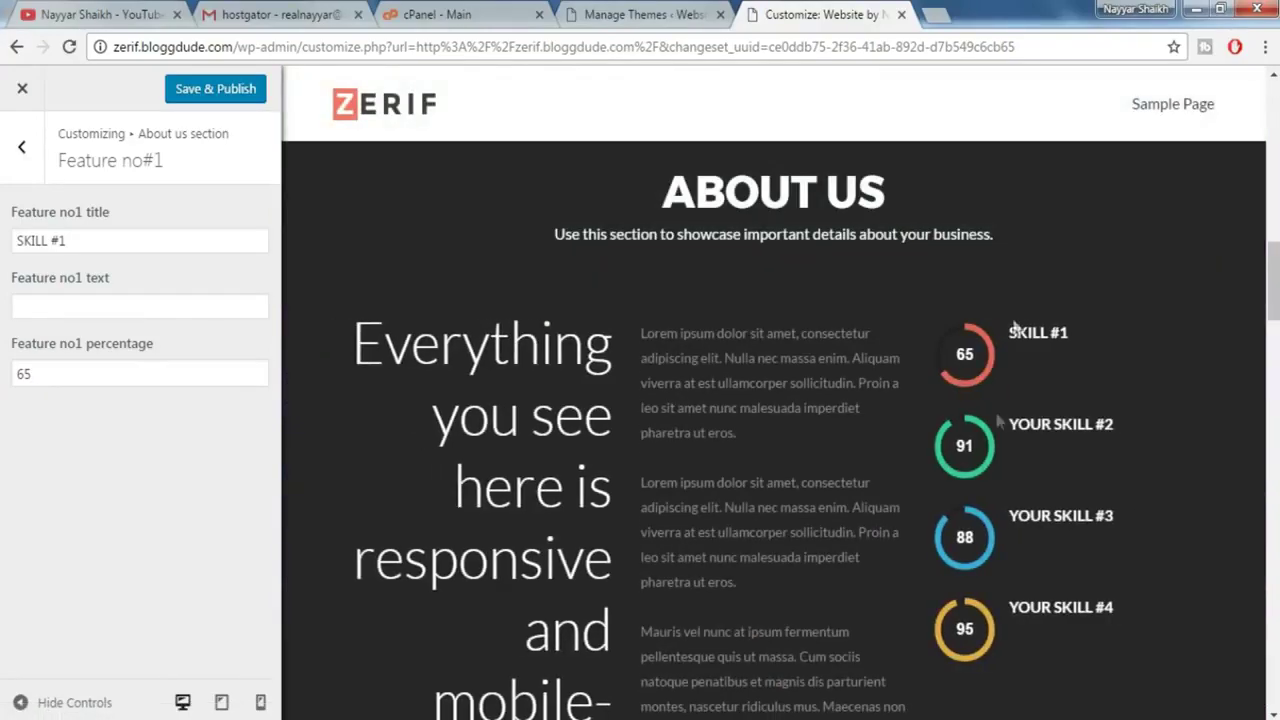
- Move past the team members to the Testimonials section's first testimonial settings
left_click(22, 147)
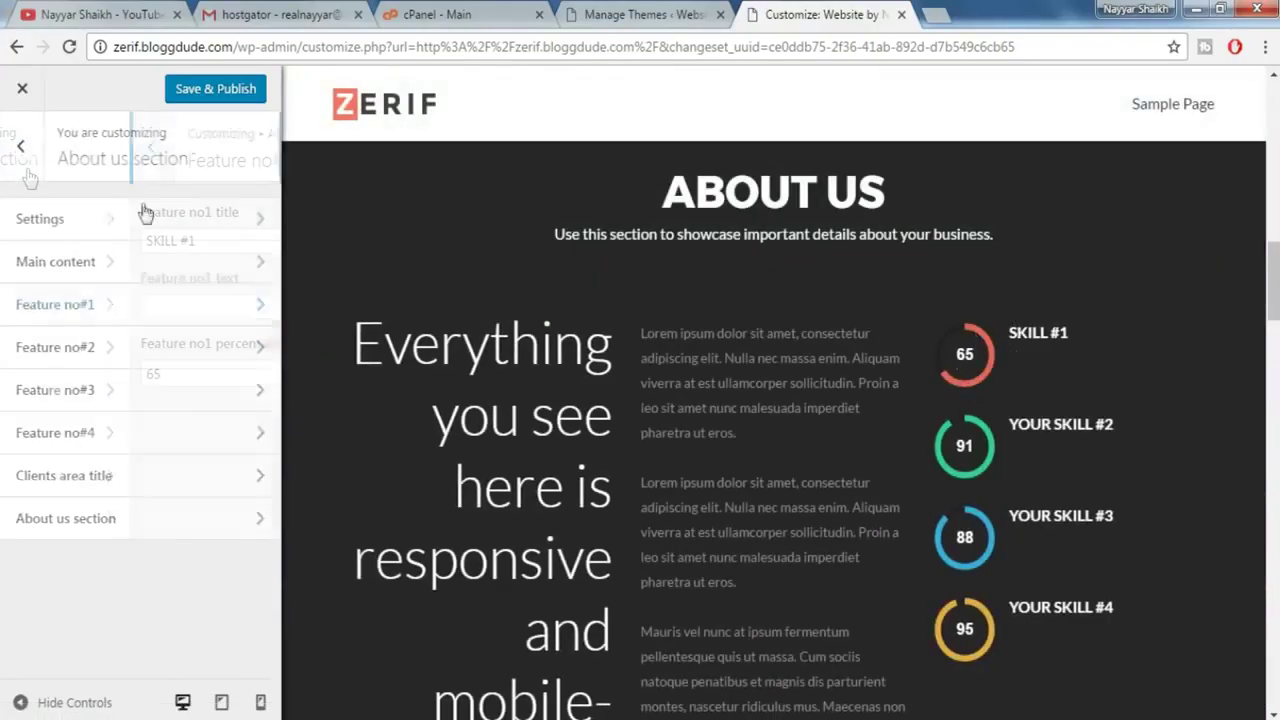
scroll(647, 357, "down", 10)
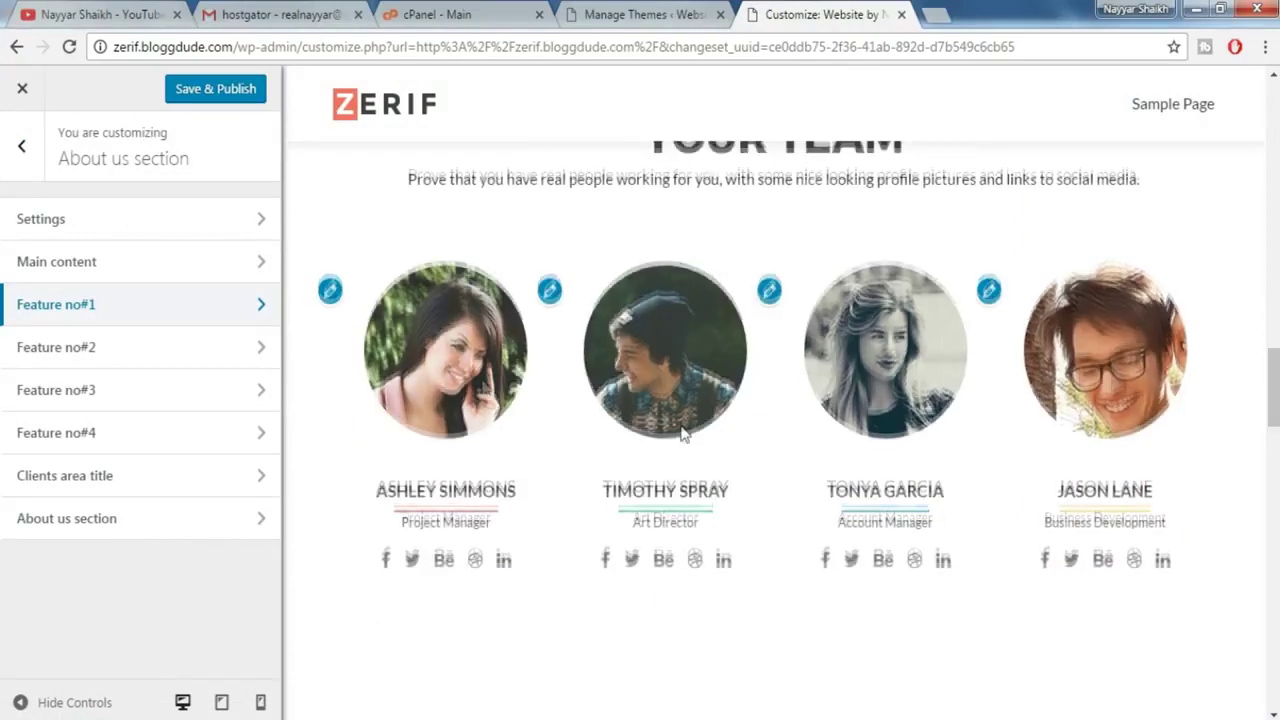
left_click(331, 288)
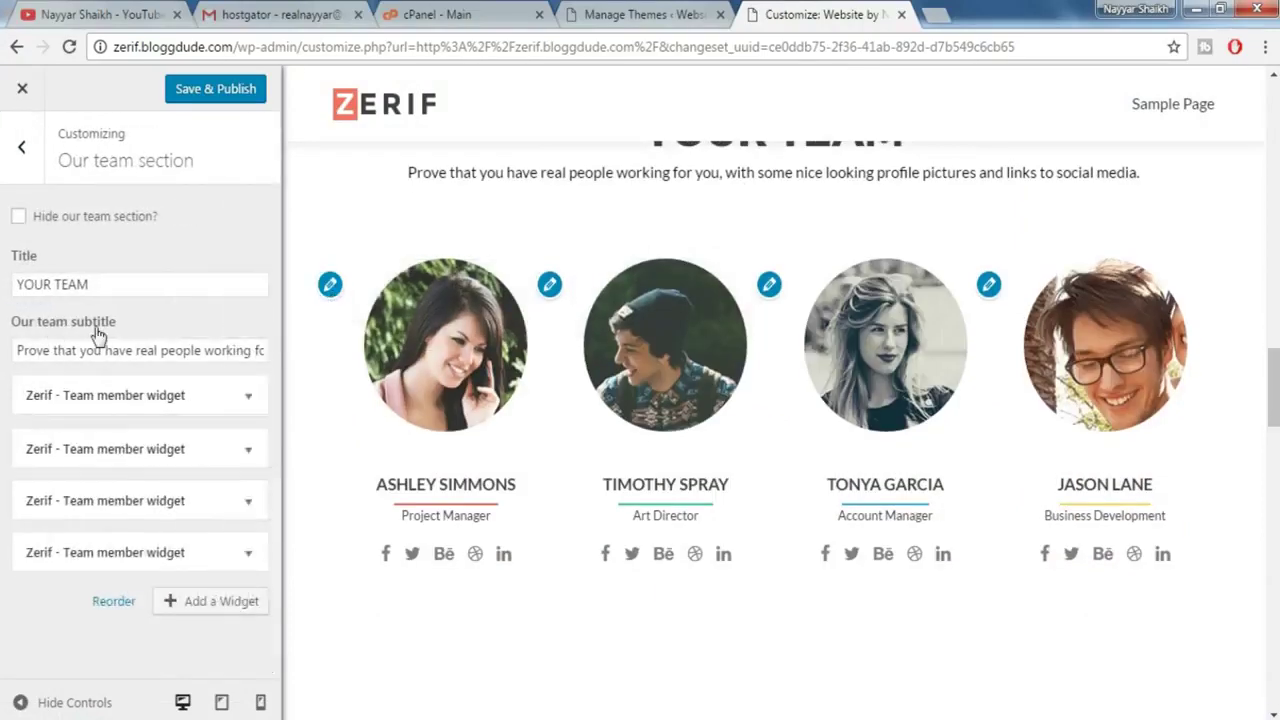
scroll(155, 380, "down", 5)
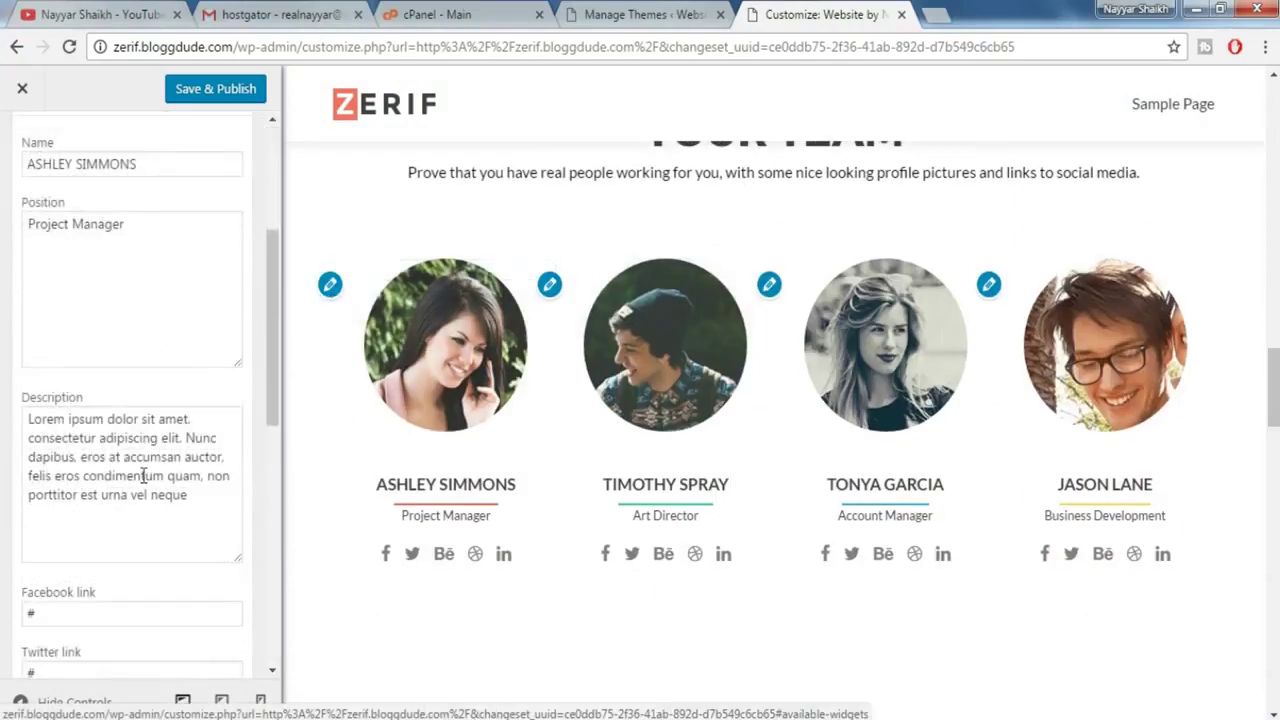
scroll(574, 566, "down", 6)
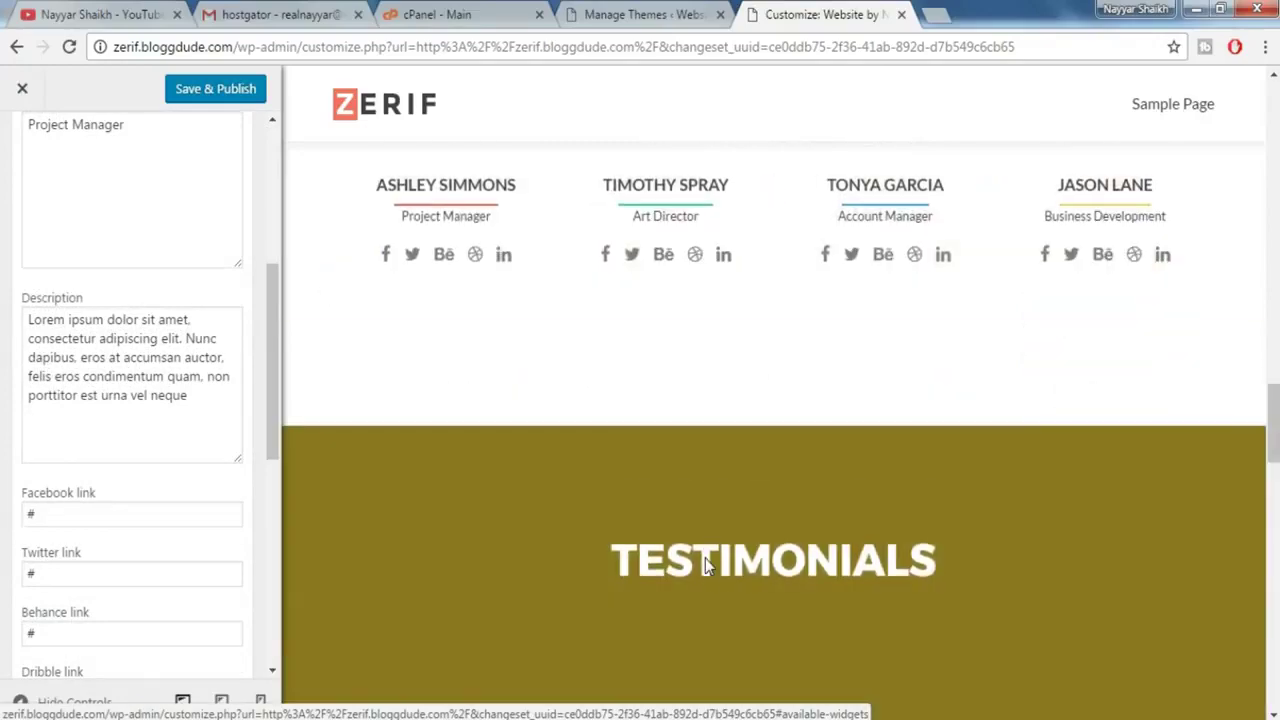
scroll(707, 566, "down", 2)
scroll(787, 430, "up", 2)
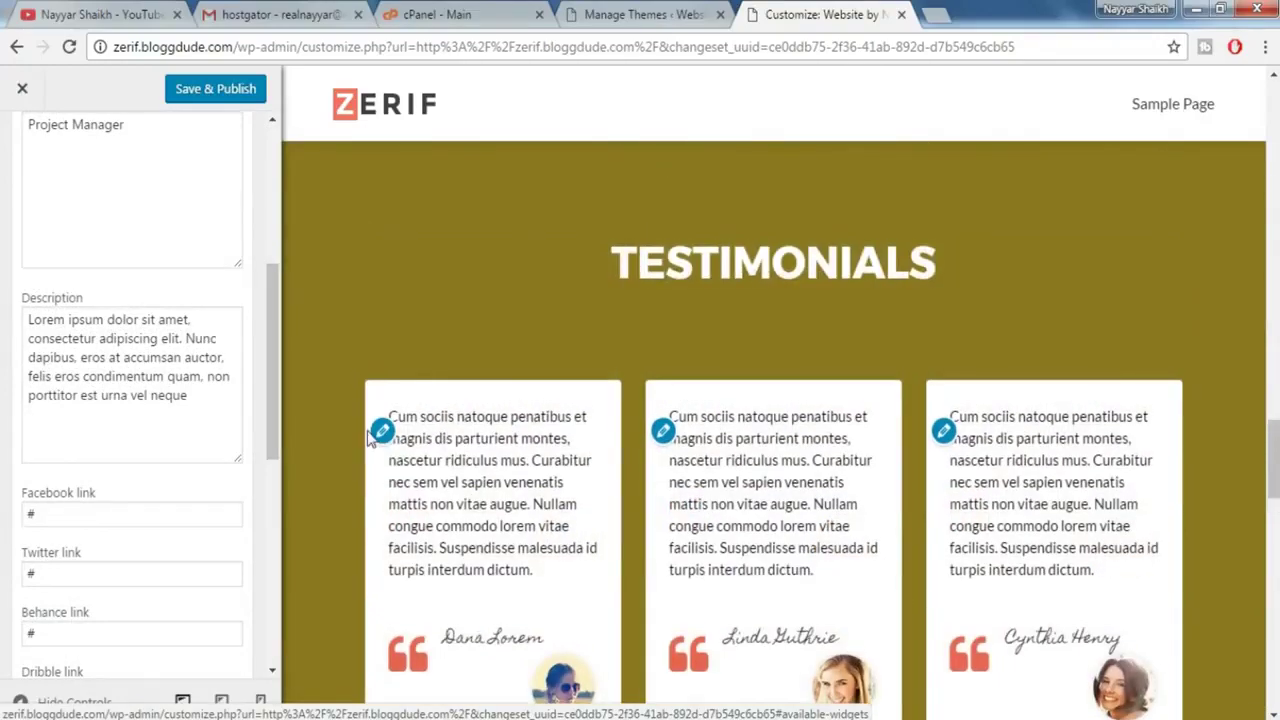
left_click(383, 430)
scroll(927, 525, "down", 6)
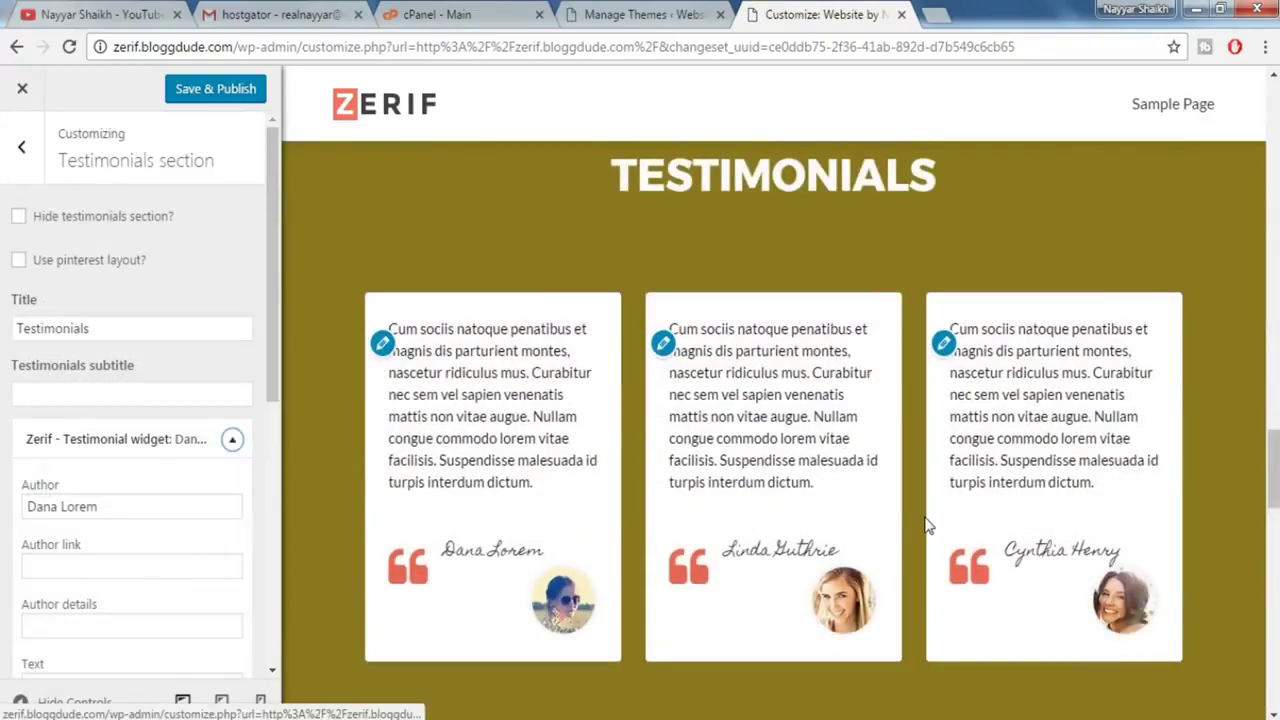
scroll(927, 525, "down", 7)
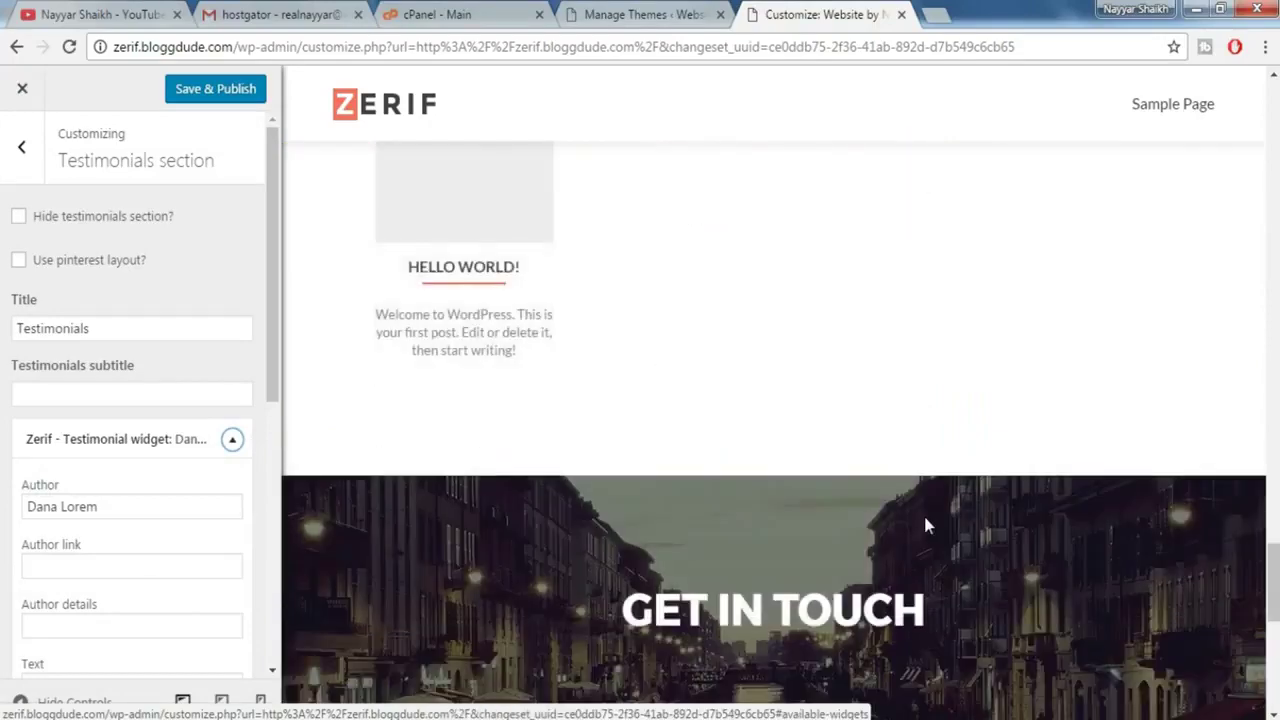
scroll(926, 517, "up", 3)
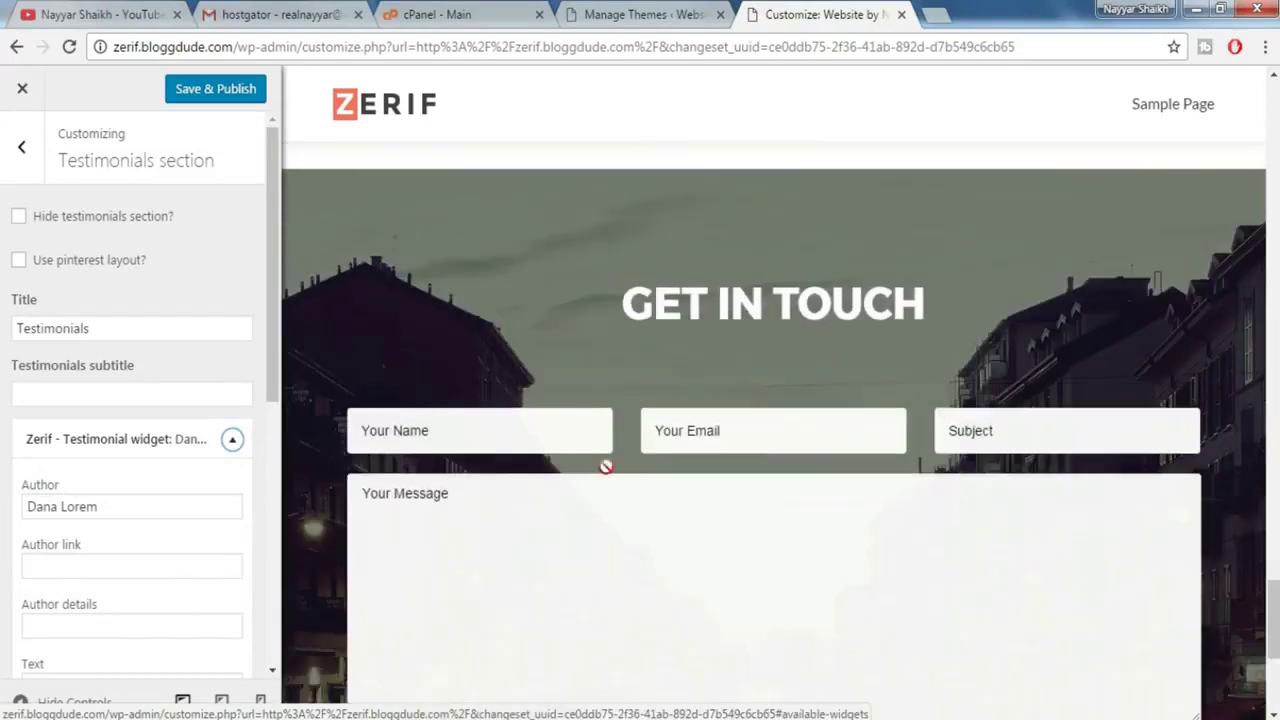
- Save & Publish all Customizer edits and close it to view the live front page
left_click(194, 99)
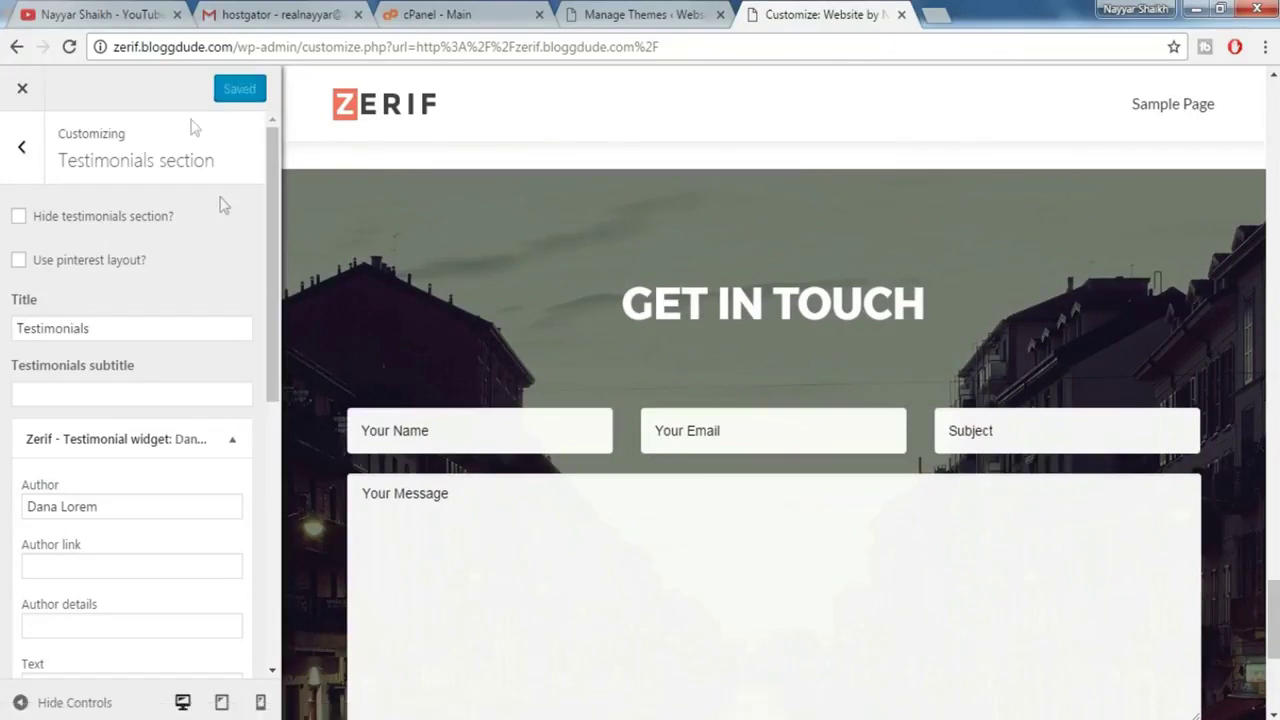
left_click(23, 93)
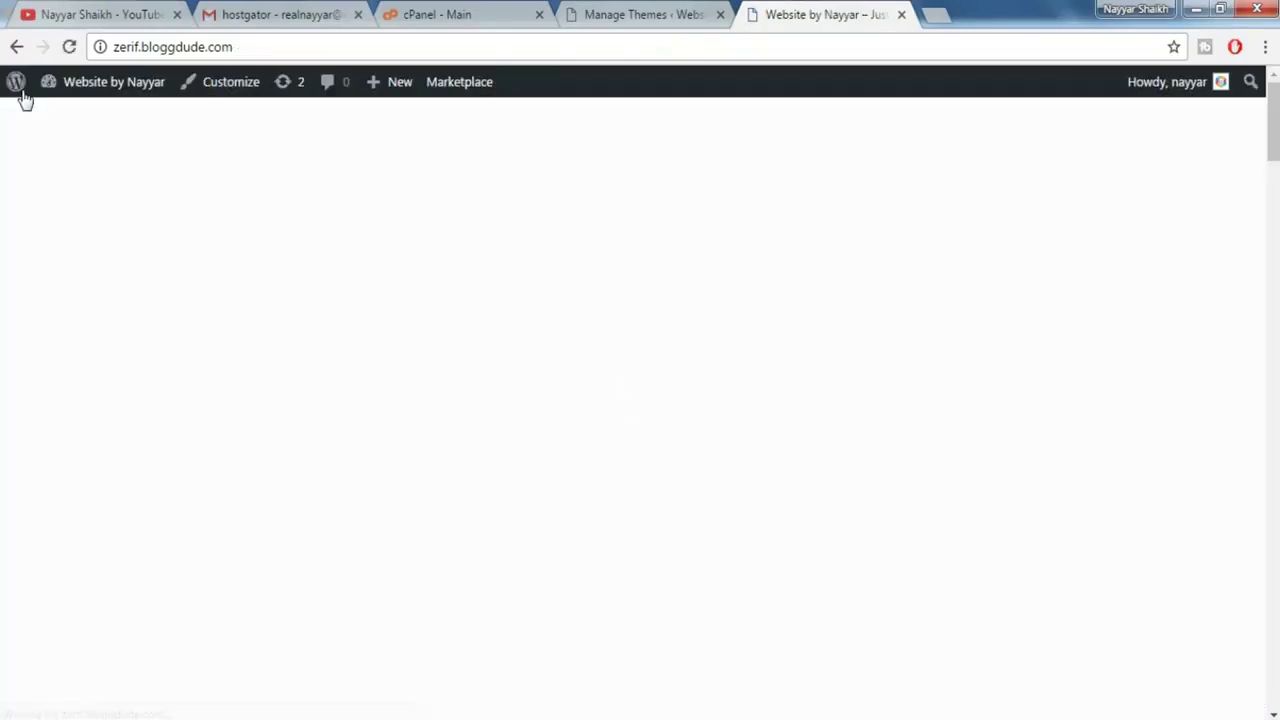
mouse_move(25, 100)
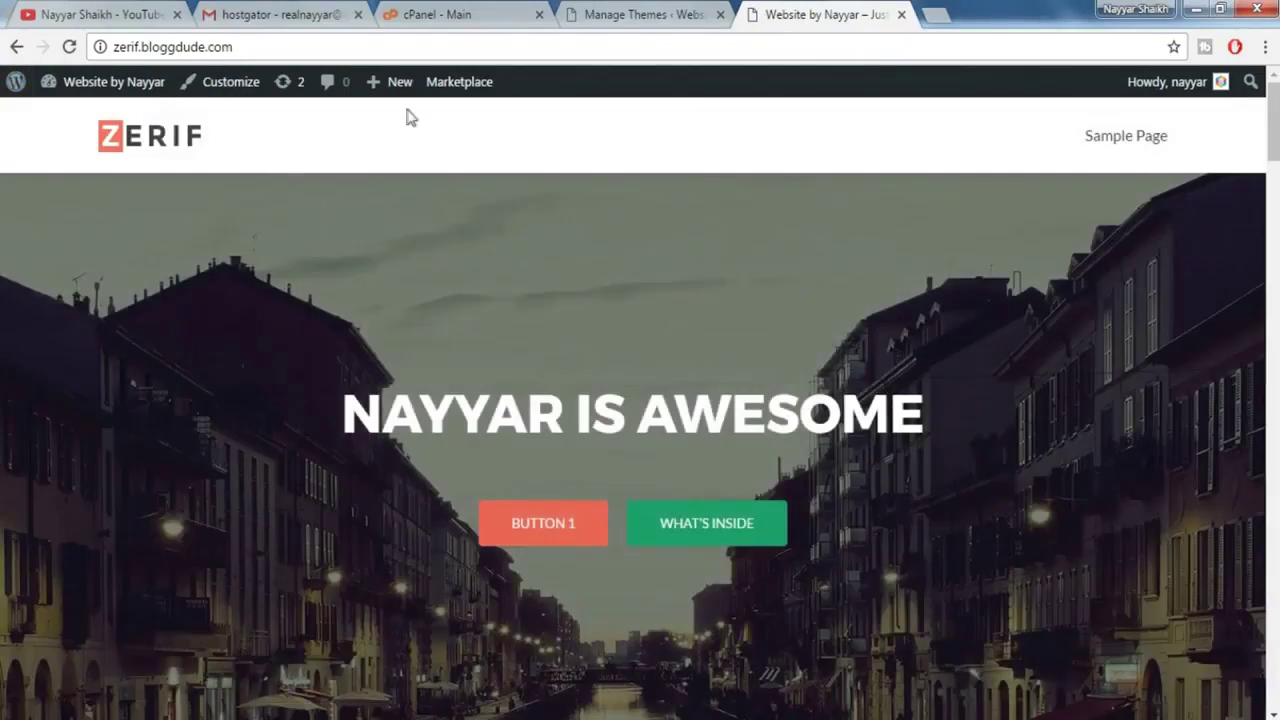
mouse_move(376, 86)
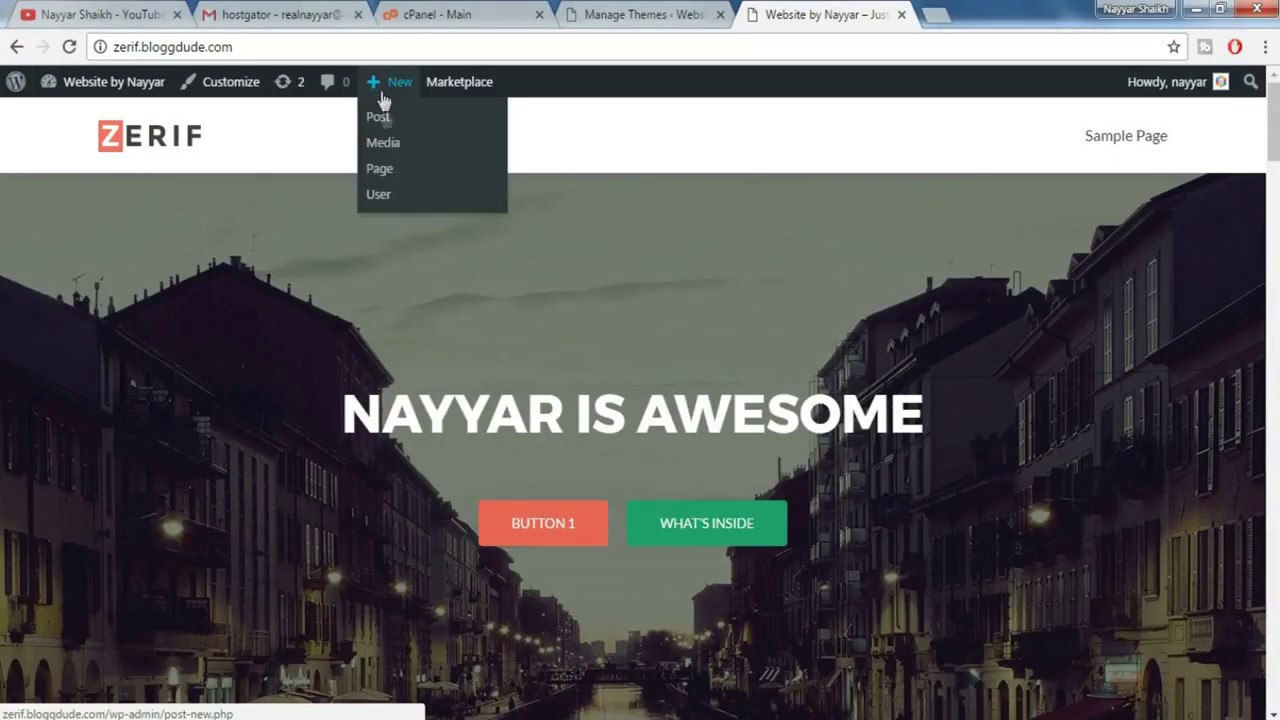